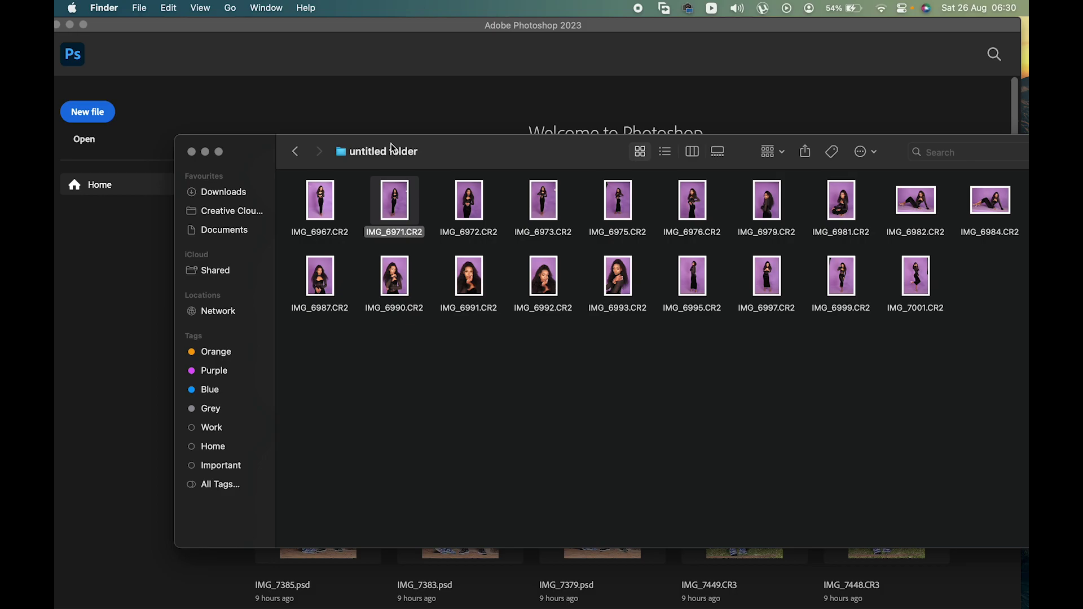
# Step: Open the raw photo IMG_6971.CR2 from the Finder folder in Photoshop's Camera Raw
pyautogui.moveTo(396, 217); pyautogui.dragTo(104, 310)
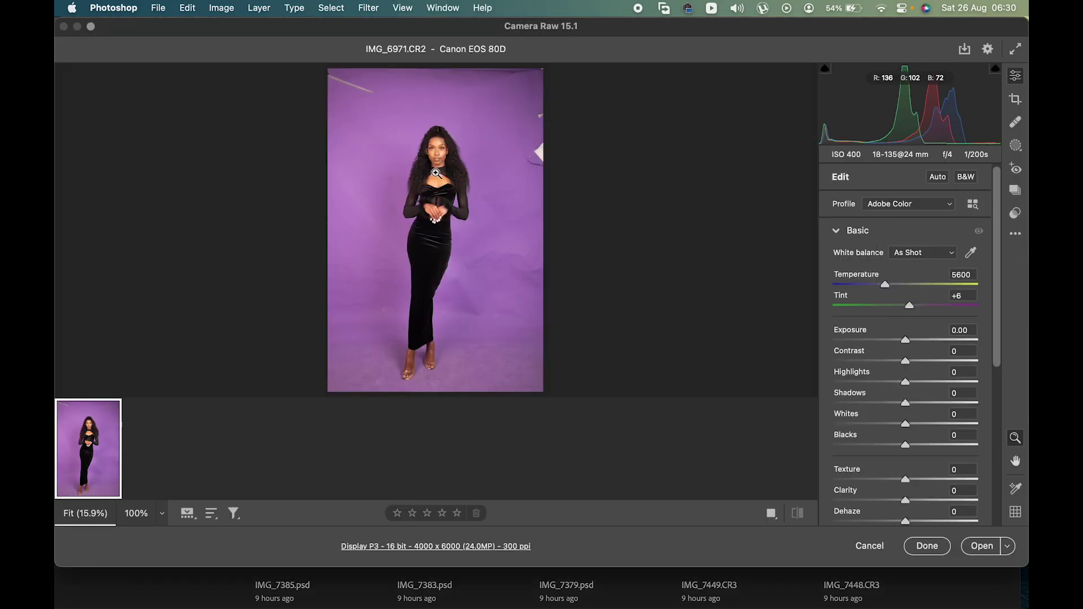
pyautogui.click(448, 130)
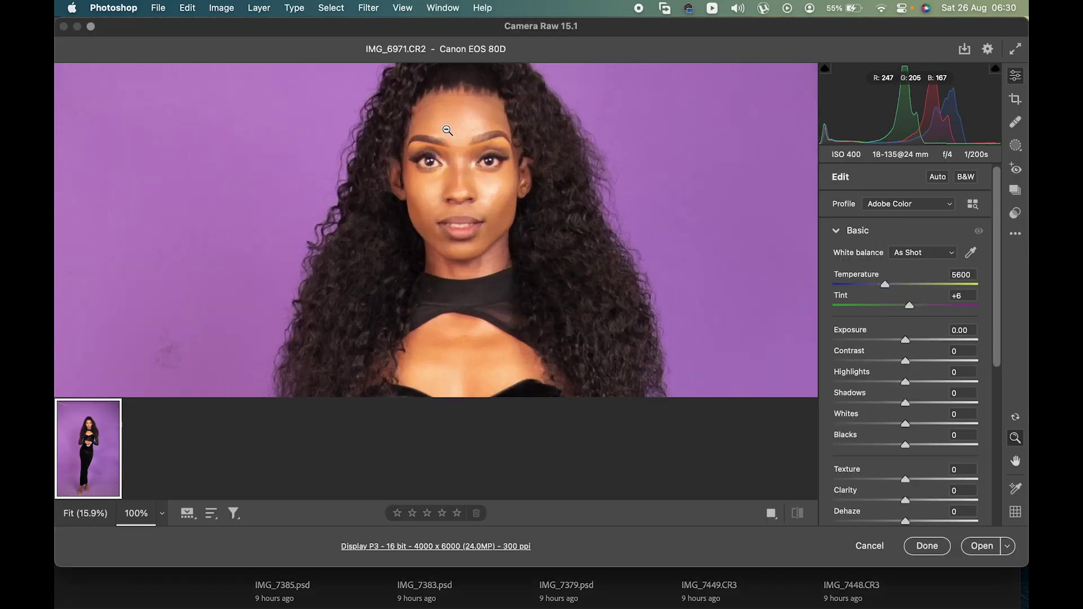
pyautogui.click(447, 130)
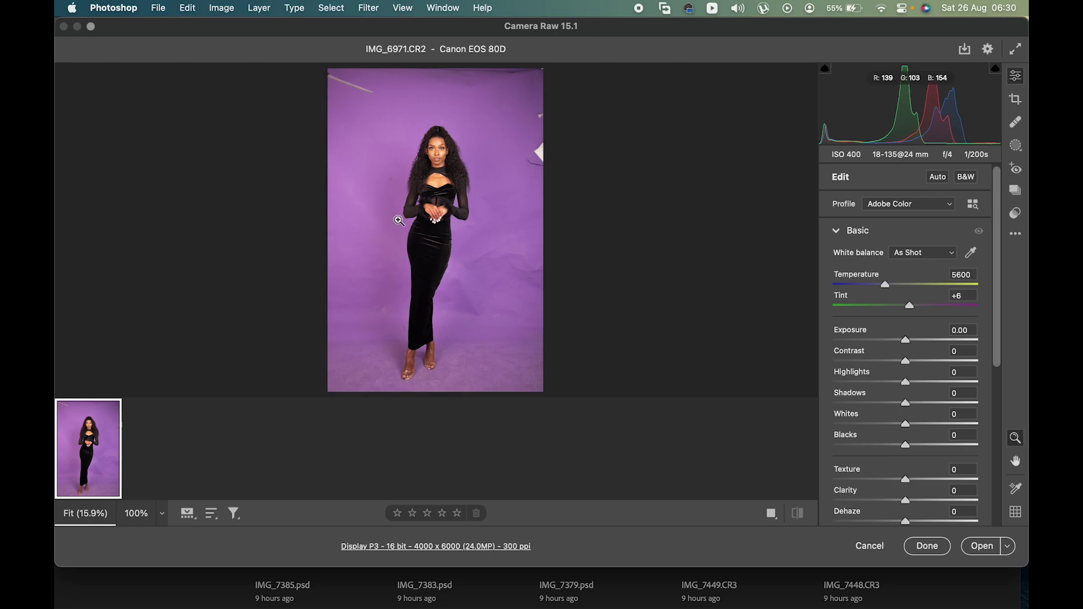
pyautogui.click(452, 142)
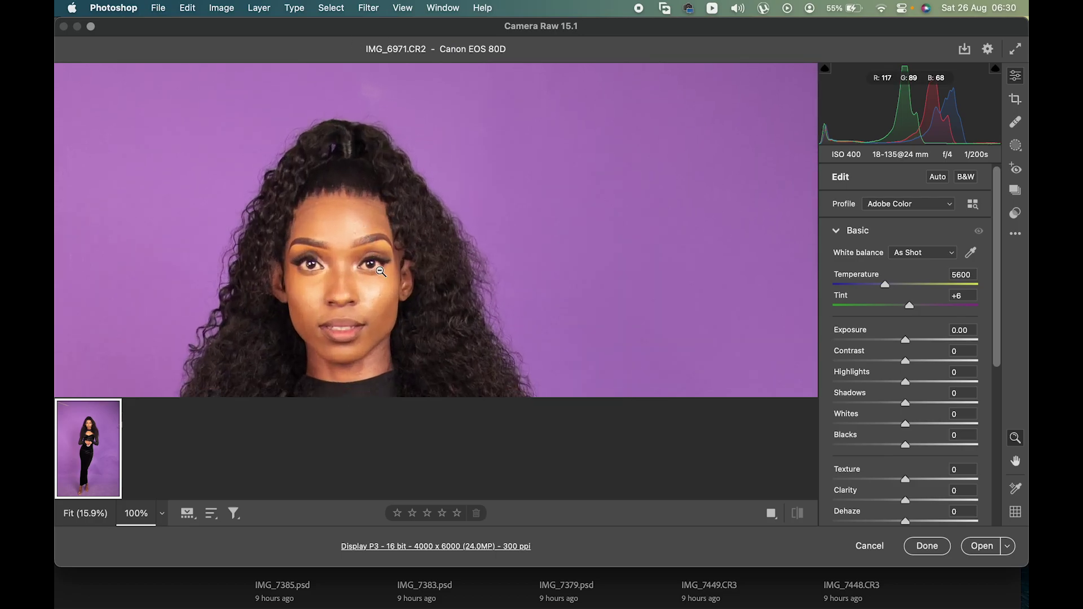
# Step: Set Highlights to -17 and Whites to -10 on the raw photo and open it for editing
pyautogui.moveTo(906, 383); pyautogui.dragTo(892, 383)
pyautogui.moveTo(918, 426); pyautogui.dragTo(898, 437)
pyautogui.click(473, 305)
pyautogui.press('super+3')
pyautogui.moveTo(407, 346); pyautogui.dragTo(446, 180)
pyautogui.press('super+0')
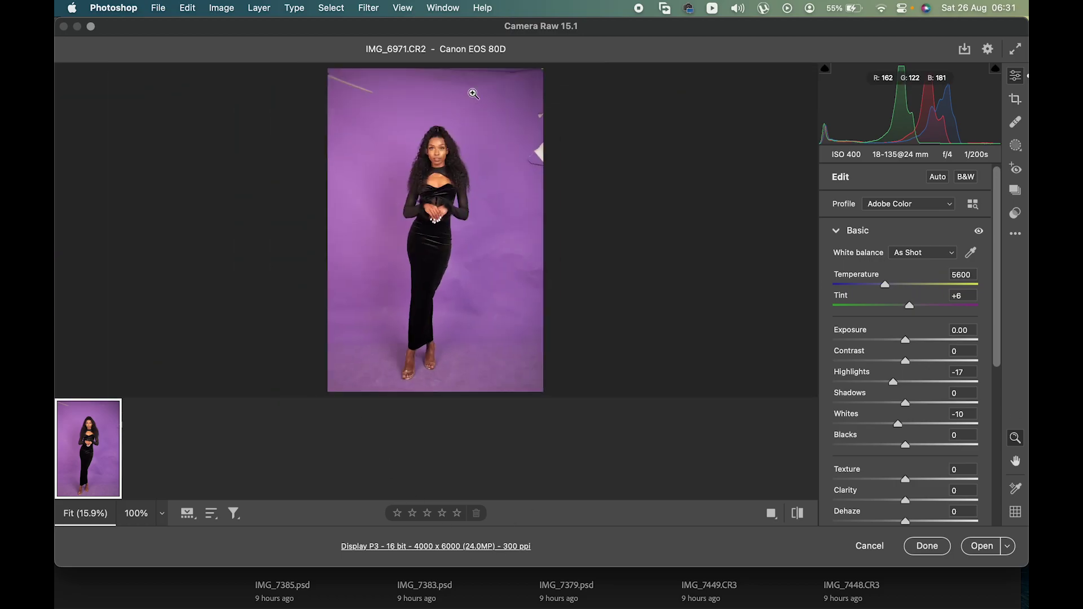
pyautogui.click(444, 138)
pyautogui.click(526, 234)
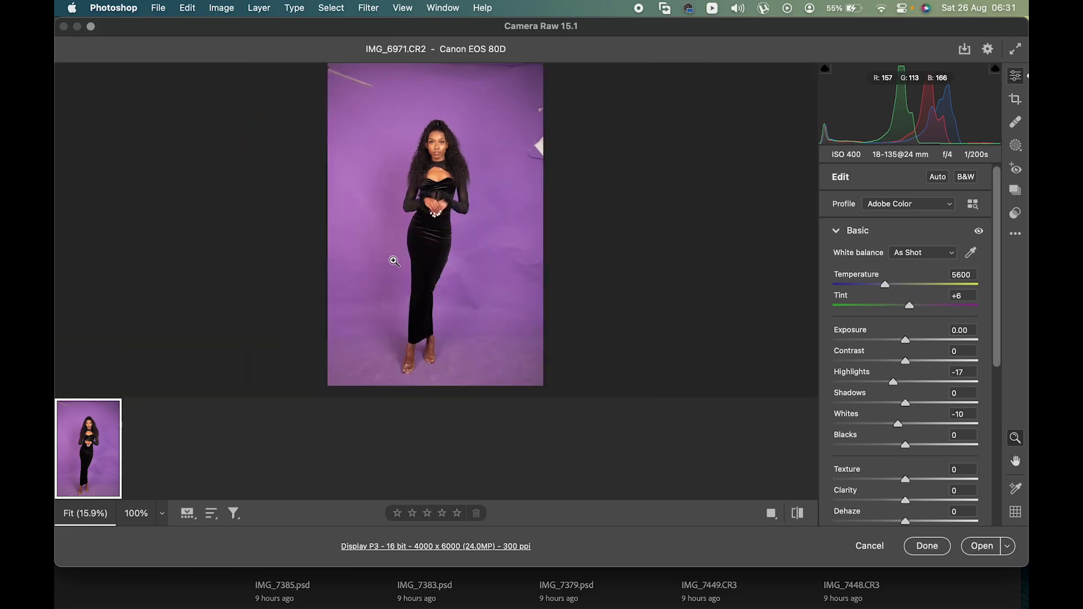
pyautogui.click(982, 546)
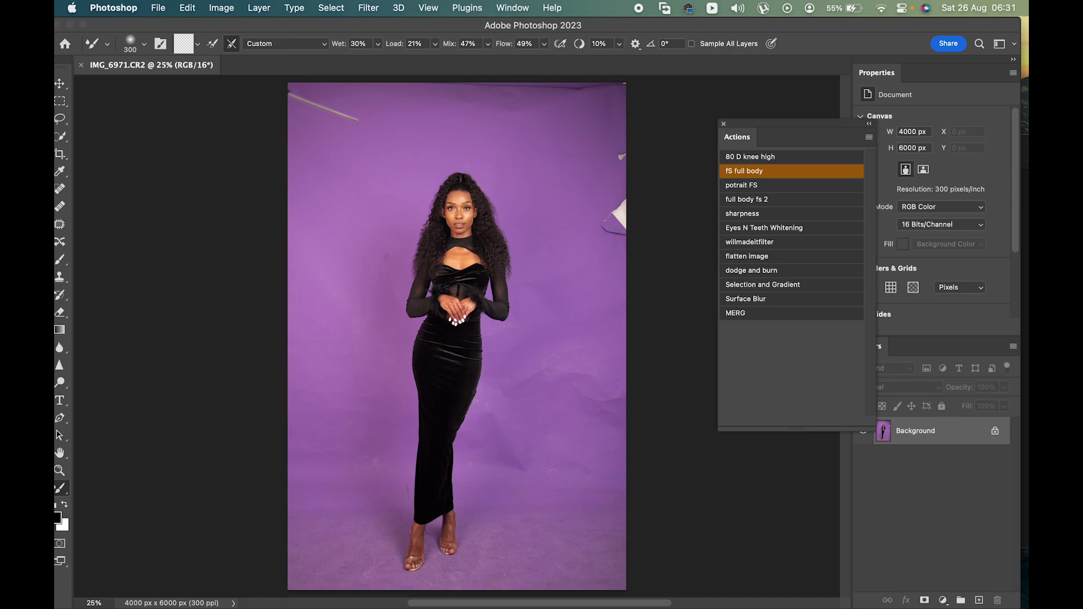
# Step: Patch out the white object at the photo's right edge and the marks along the upper backdrop with the Patch tool
pyautogui.click(60, 224)
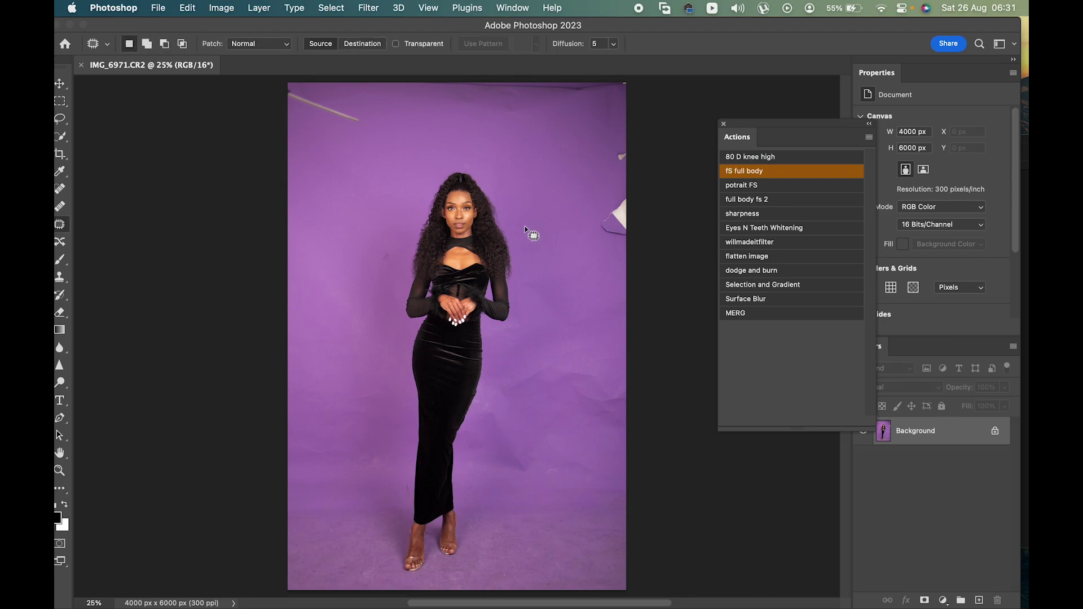
pyautogui.moveTo(607, 138)
pyautogui.mouseDown()
pyautogui.moveTo(609, 203)
pyautogui.moveTo(578, 233)
pyautogui.mouseUp()
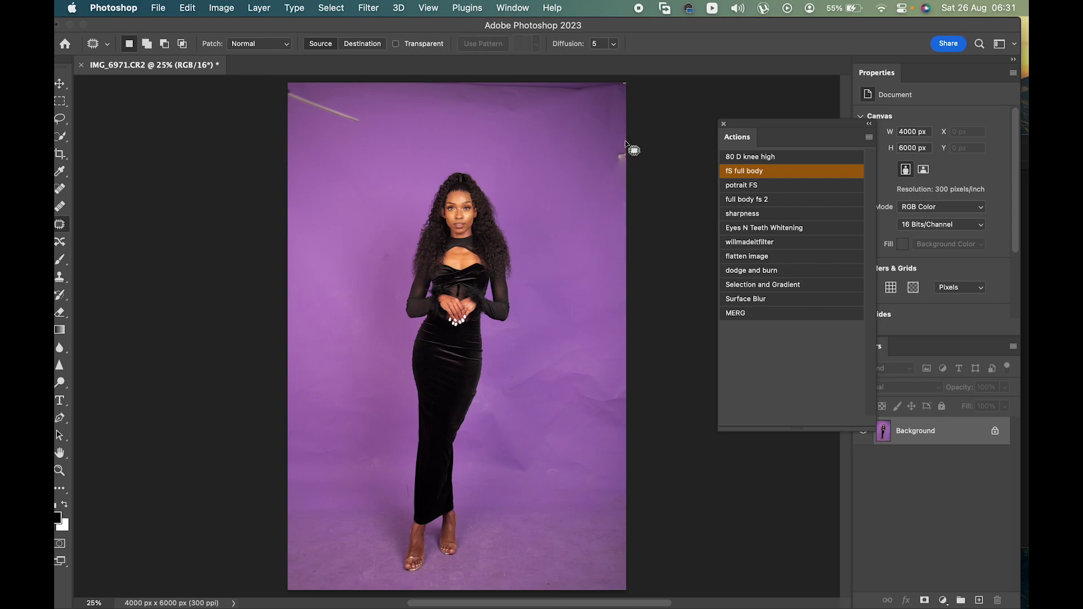
pyautogui.press('super+d')
pyautogui.moveTo(422, 92)
pyautogui.mouseDown()
pyautogui.moveTo(583, 150)
pyautogui.moveTo(652, 29)
pyautogui.moveTo(498, 4)
pyautogui.moveTo(580, 164)
pyautogui.mouseUp()
pyautogui.press('super+d')
pyautogui.moveTo(464, 110)
pyautogui.mouseDown()
pyautogui.moveTo(501, 27)
pyautogui.moveTo(465, 136)
pyautogui.mouseUp()
pyautogui.press('super+d')
# Step: Patch out the stick in the backdrop's upper-left corner and a flaw near its right edge
pyautogui.moveTo(372, 106); pyautogui.dragTo(289, 86)
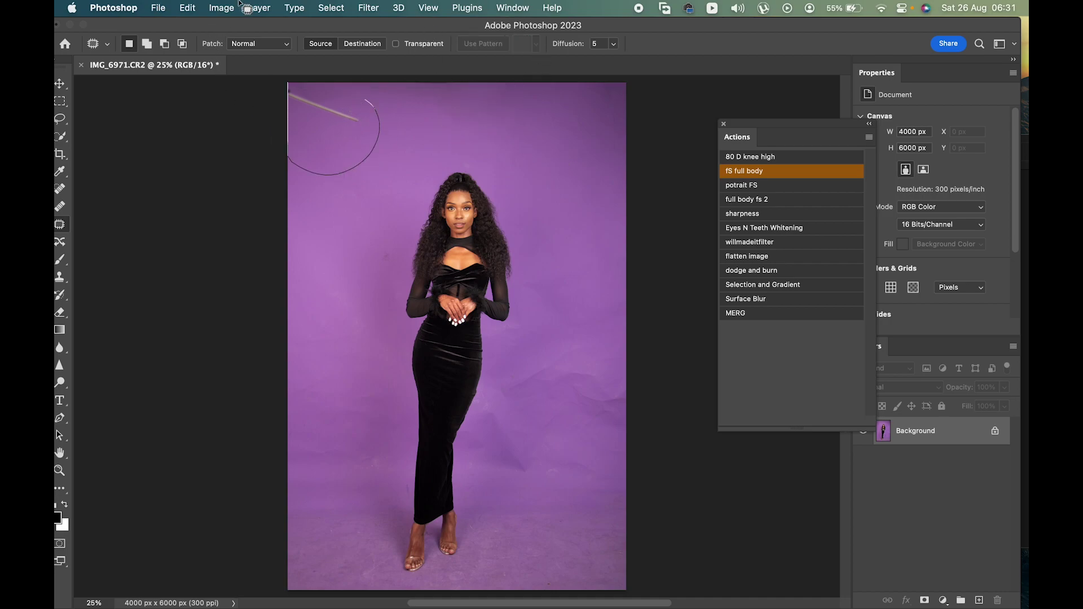
pyautogui.moveTo(327, 138); pyautogui.dragTo(327, 237)
pyautogui.press('super+d')
pyautogui.moveTo(274, 117)
pyautogui.mouseDown()
pyautogui.moveTo(323, 162)
pyautogui.moveTo(340, 85)
pyautogui.mouseUp()
pyautogui.press('super+d')
pyautogui.scroll(-1, 565, 364)
pyautogui.moveTo(591, 294)
pyautogui.mouseDown()
pyautogui.moveTo(638, 338)
pyautogui.moveTo(624, 338)
pyautogui.mouseUp()
pyautogui.moveTo(572, 341); pyautogui.dragTo(354, 181)
pyautogui.press('super+d')
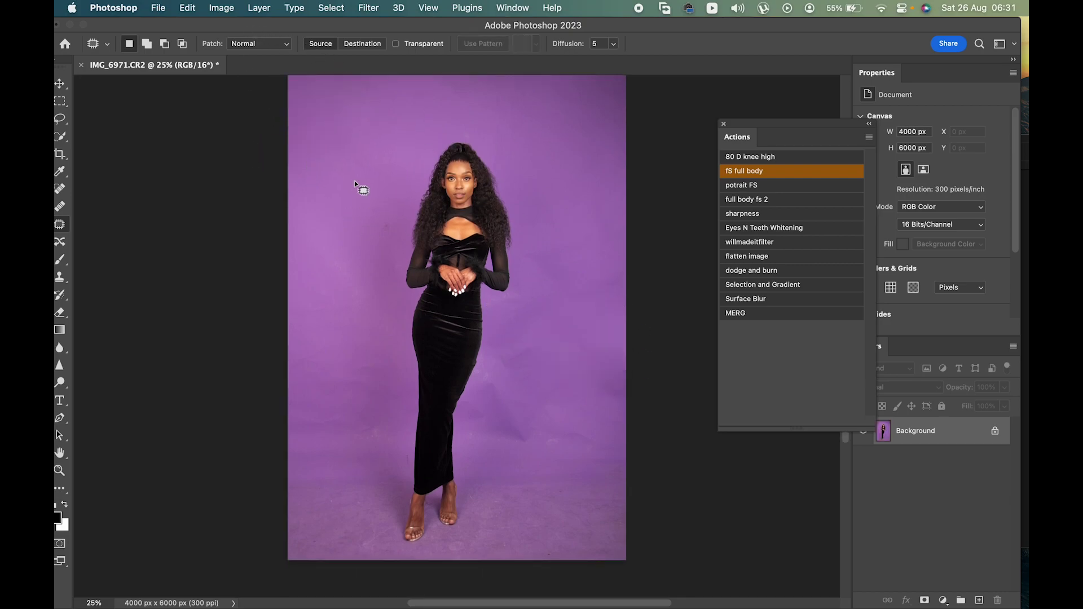
# Step: Crop the photo at a 4:5 ratio to 4800 x 6000 px, extending the canvas equally on both sides
pyautogui.press('super+minus')
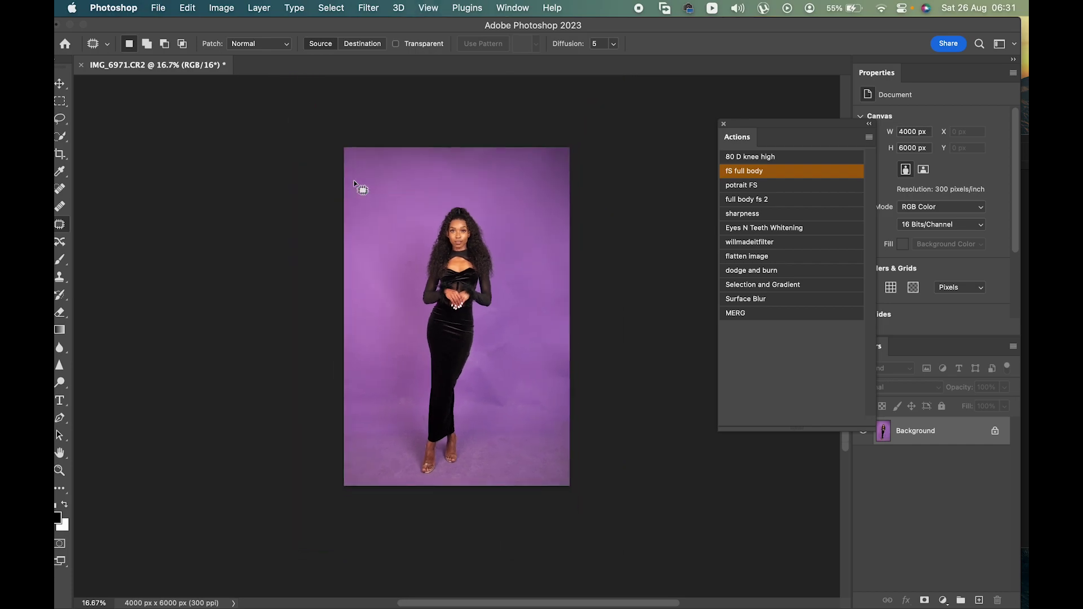
pyautogui.click(83, 25)
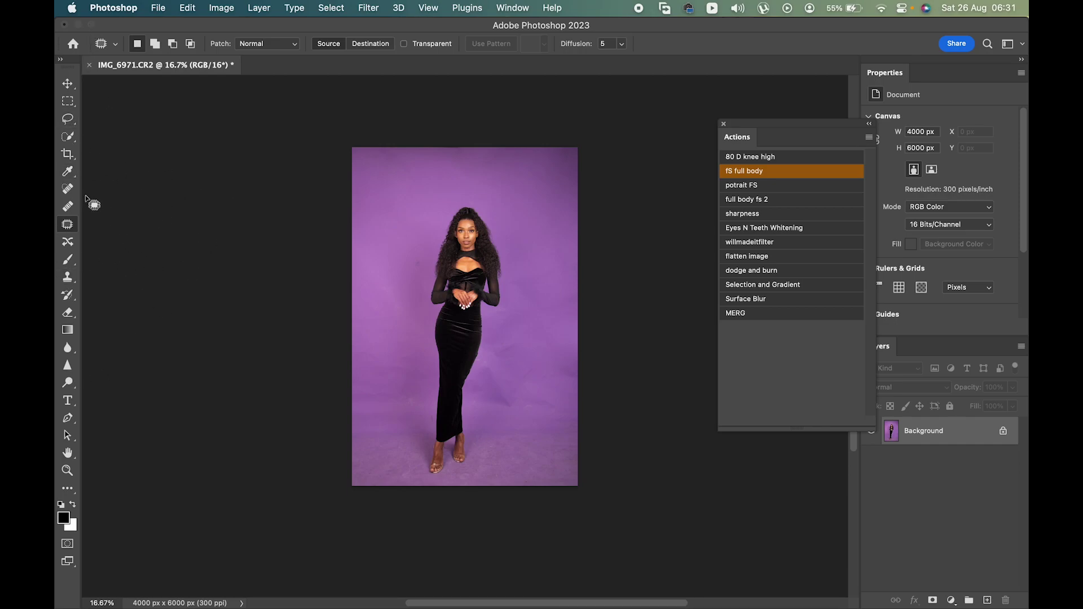
pyautogui.click(68, 154)
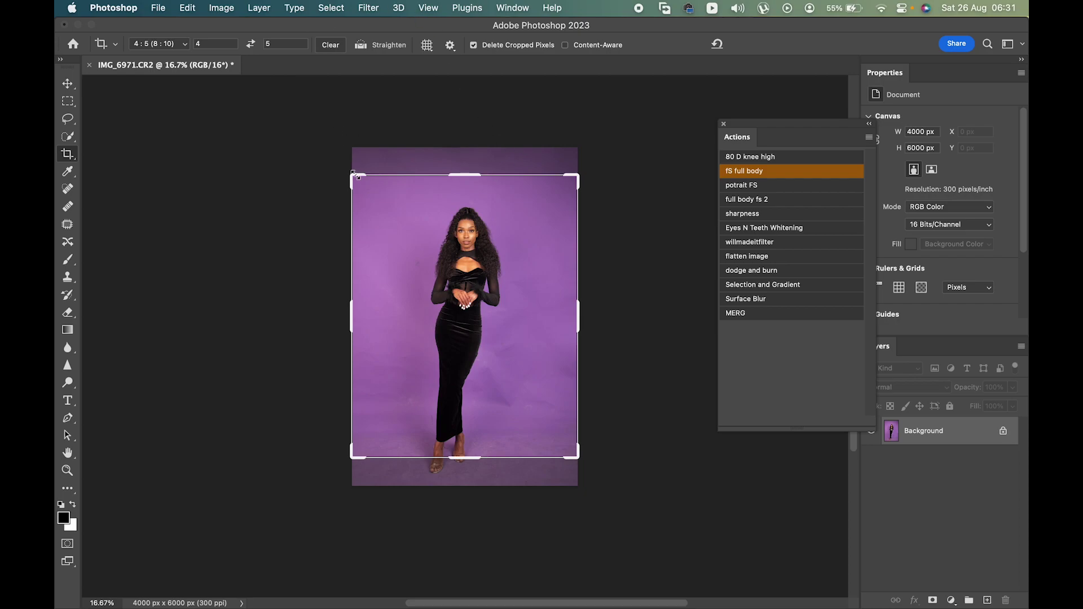
pyautogui.moveTo(352, 176); pyautogui.dragTo(345, 165)
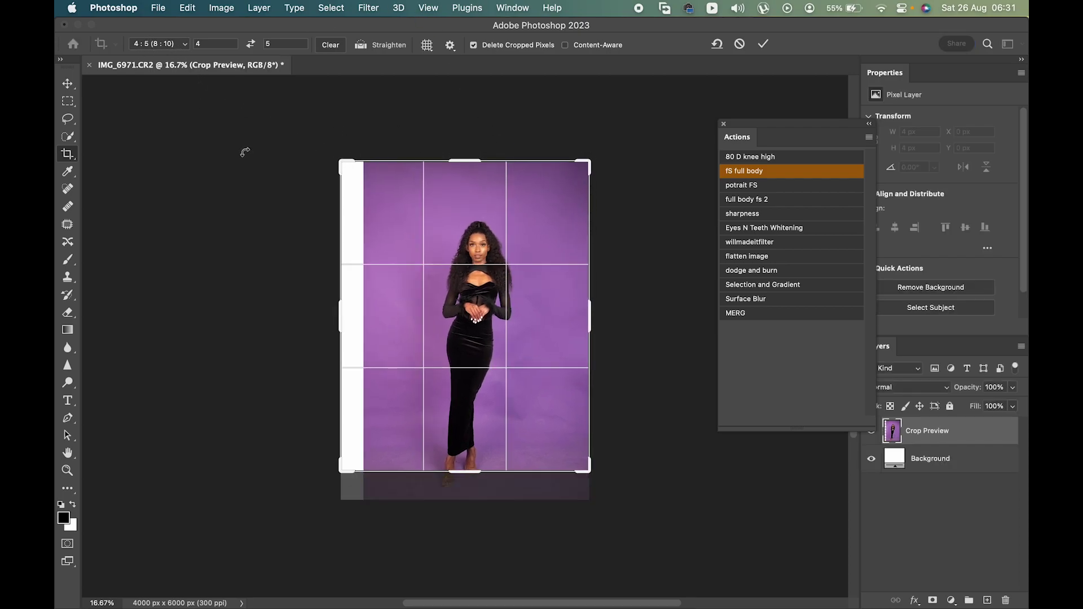
pyautogui.moveTo(582, 471); pyautogui.dragTo(601, 487)
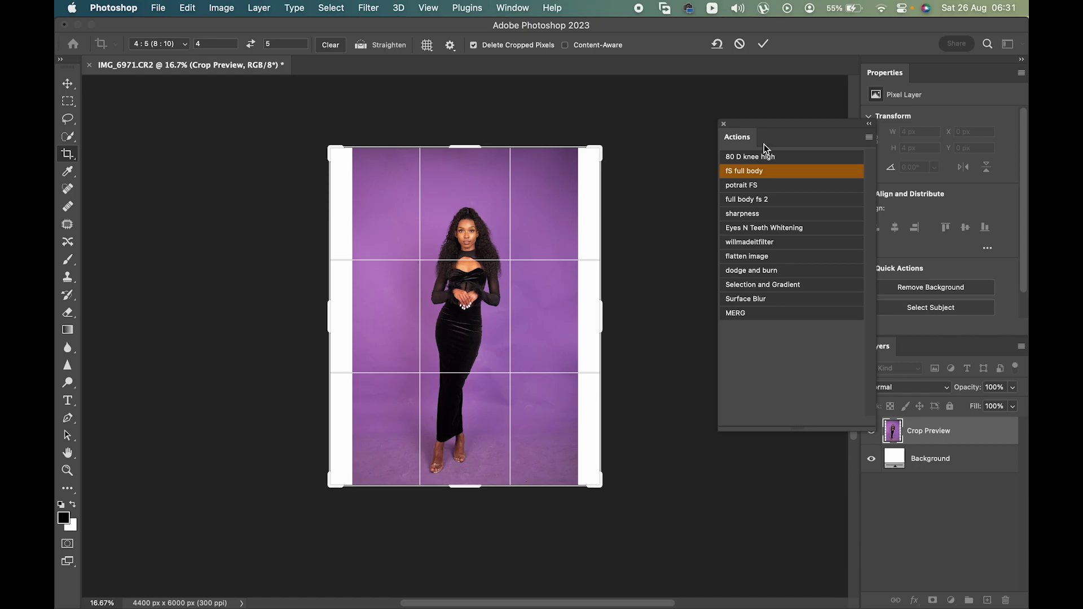
pyautogui.click(763, 44)
# Step: Select the backdrop strip along the right side and stretch it outward with Free Transform to fill the white gap
pyautogui.click(67, 102)
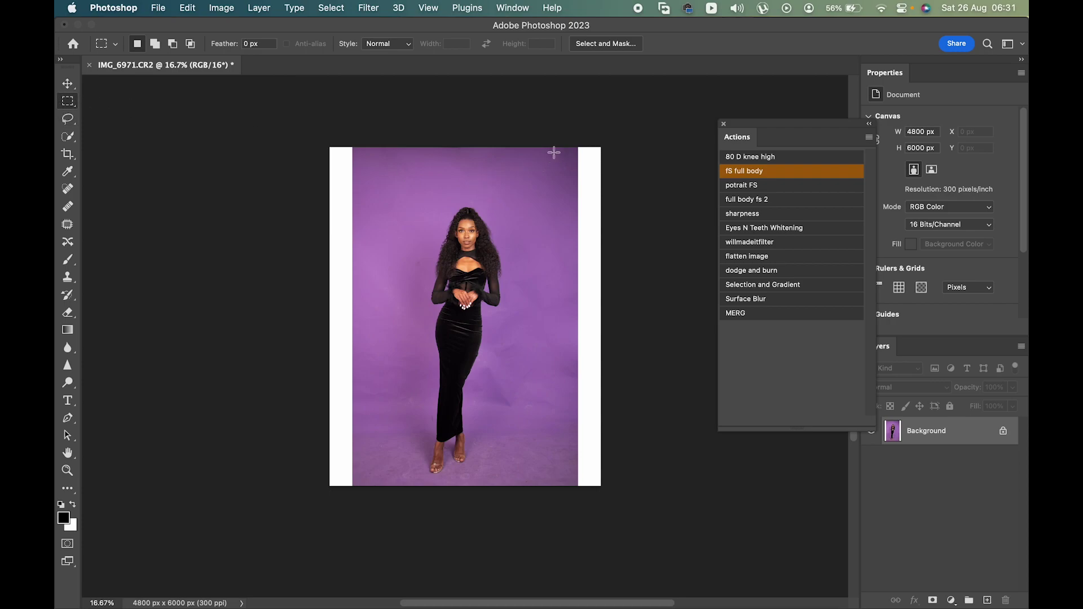
pyautogui.moveTo(540, 136); pyautogui.dragTo(675, 513)
pyautogui.press('super+t')
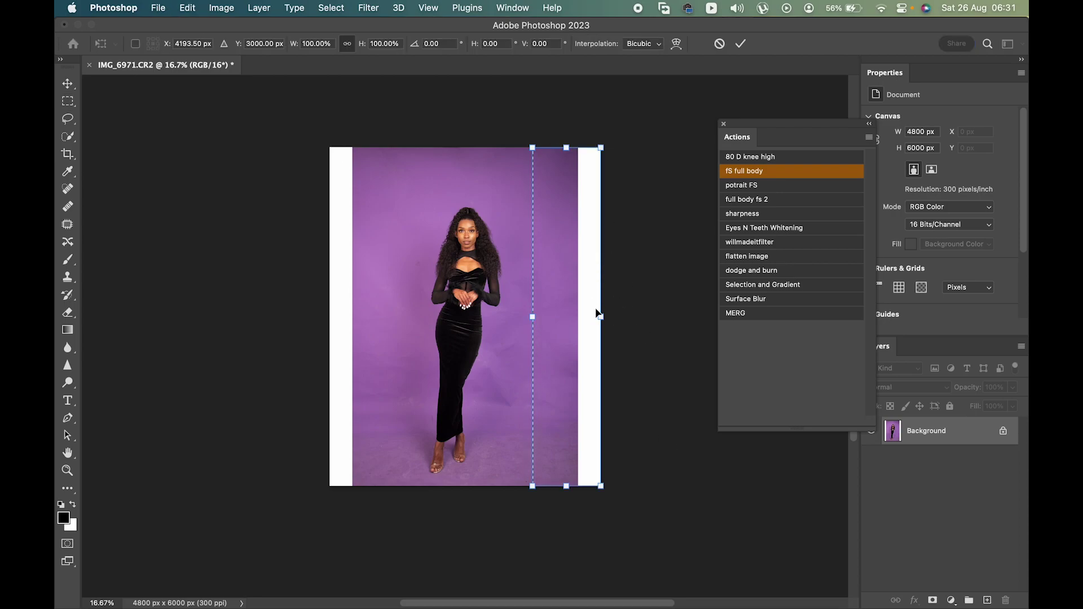
pyautogui.moveTo(601, 317); pyautogui.dragTo(653, 317)
pyautogui.click(741, 45)
pyautogui.click(696, 78)
# Step: Select the backdrop strip along the left side, stretch it outward to fill the white gap, and deselect
pyautogui.moveTo(259, 167); pyautogui.dragTo(399, 520)
pyautogui.press('super+t')
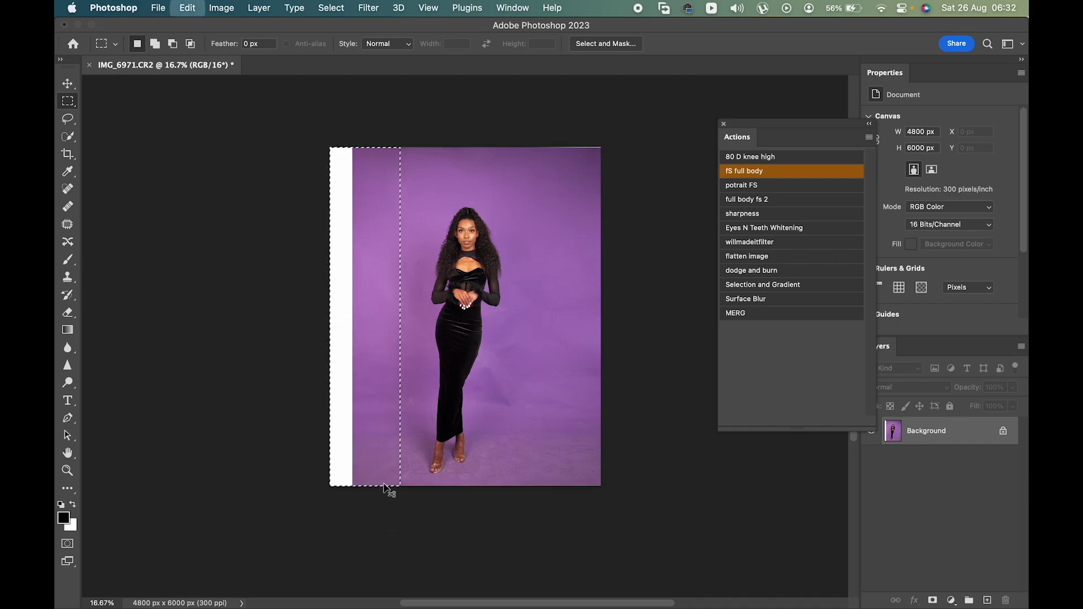
pyautogui.moveTo(329, 316); pyautogui.dragTo(269, 315)
pyautogui.click(739, 42)
pyautogui.press('super+d')
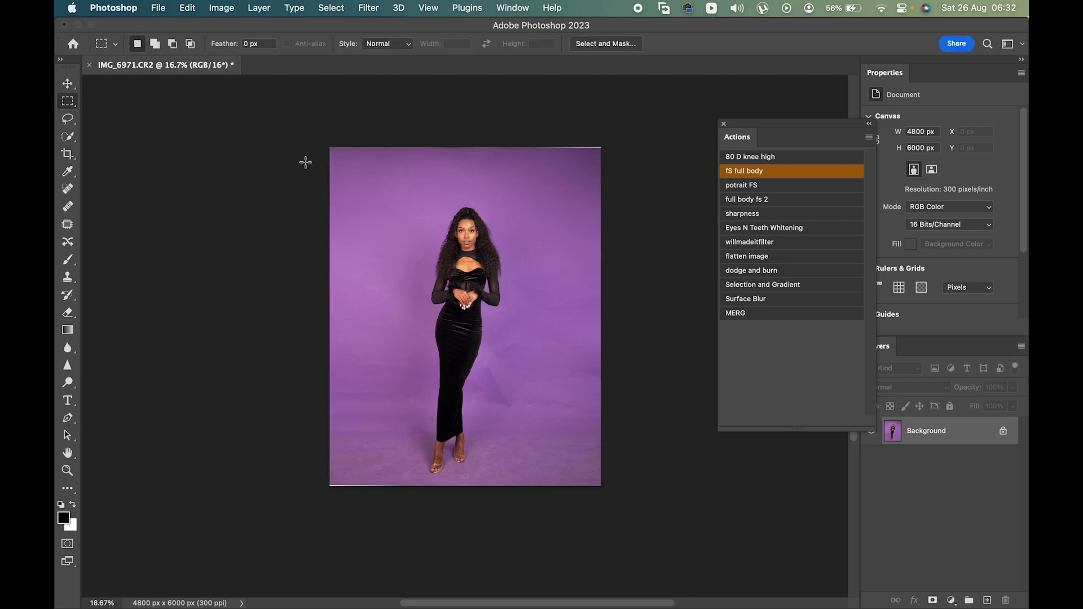
pyautogui.moveTo(470, 146); pyautogui.dragTo(566, 508)
pyautogui.press('super+t')
pyautogui.moveTo(566, 319); pyautogui.dragTo(713, 317)
pyautogui.press('super+z')
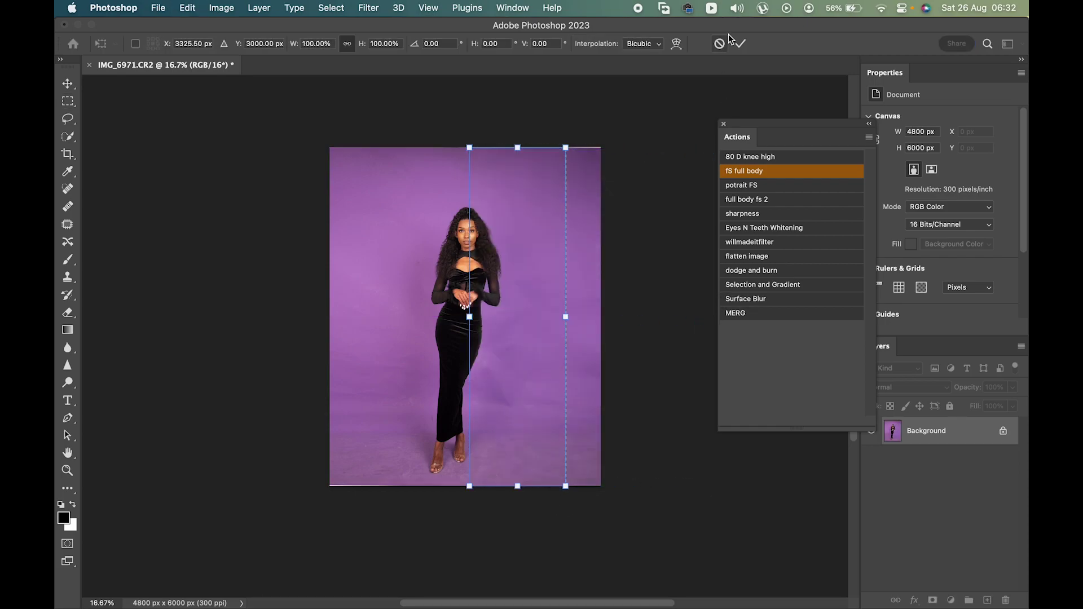
pyautogui.click(719, 43)
# Step: Select the strip along the photo's top edge and stretch it upward with Free Transform to about 188% height
pyautogui.moveTo(310, 107); pyautogui.dragTo(705, 164)
pyautogui.press('super+t')
pyautogui.moveTo(465, 147); pyautogui.dragTo(466, 134)
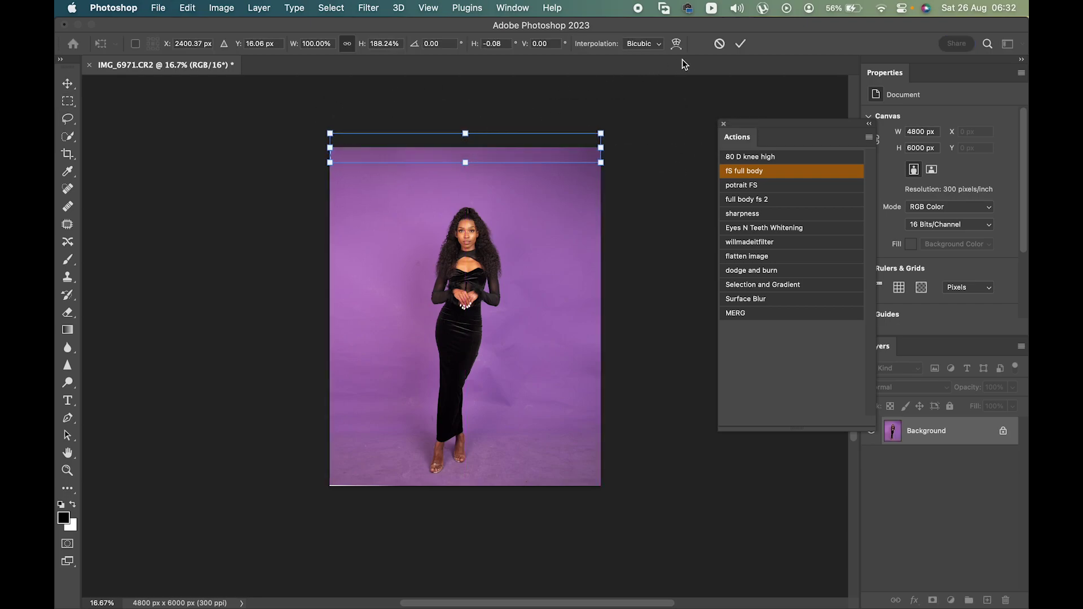
pyautogui.click(740, 43)
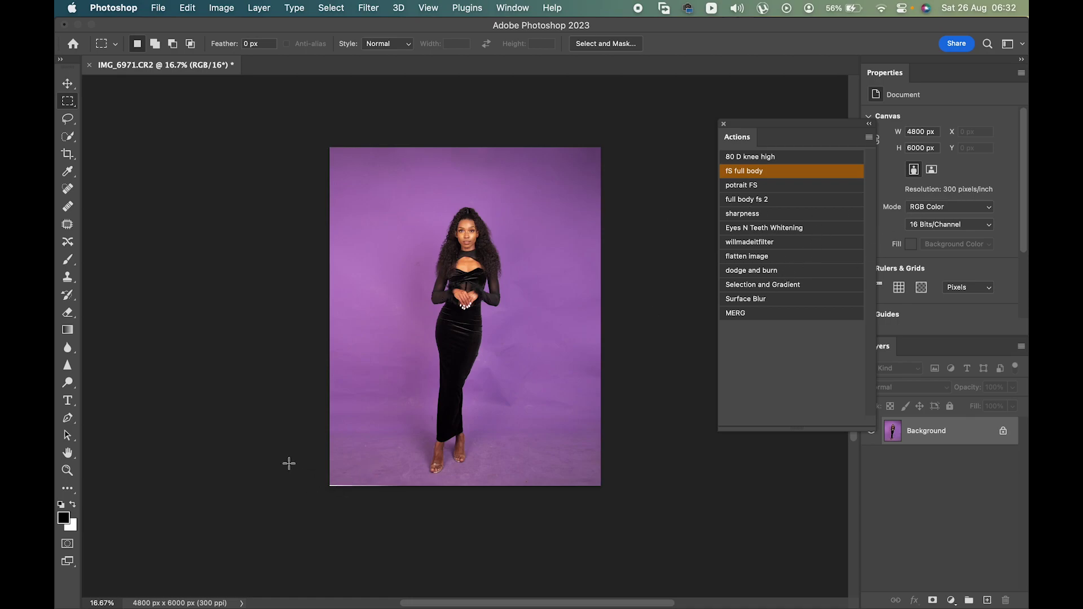
# Step: Select a thin full-width strip along the photo's bottom edge and stretch it downward to cover the white sliver
pyautogui.moveTo(259, 470); pyautogui.dragTo(480, 527)
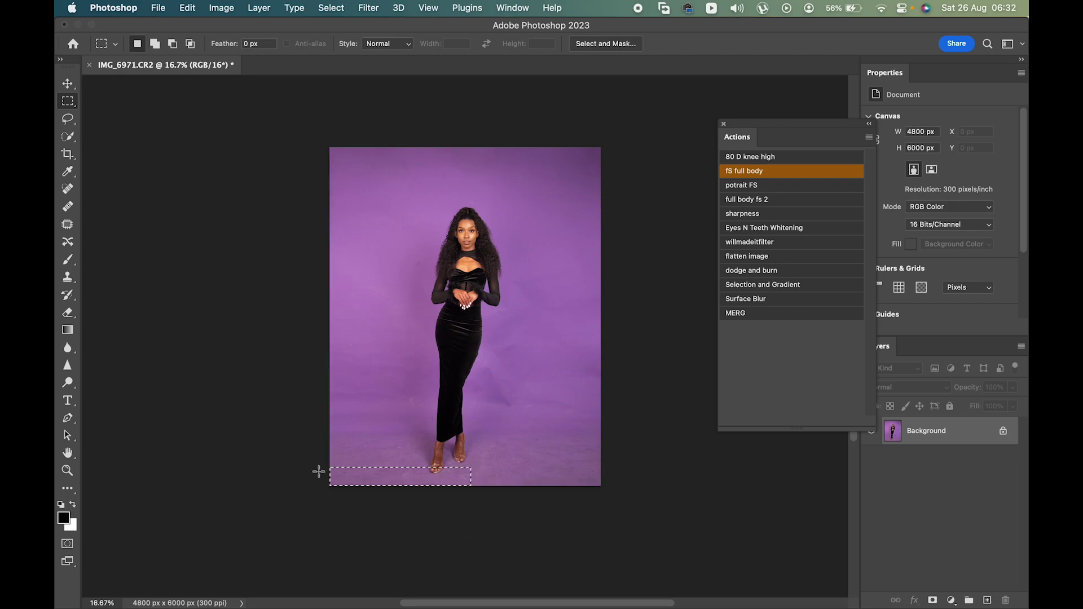
pyautogui.moveTo(310, 484); pyautogui.dragTo(660, 554)
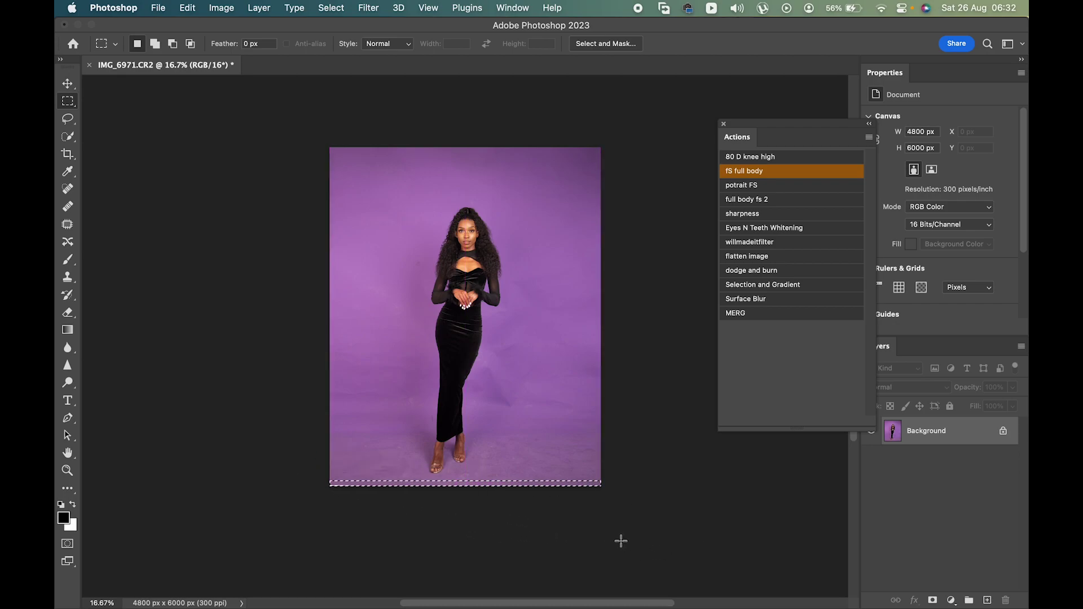
pyautogui.hotkey('ctrl', 't')
pyautogui.moveTo(471, 496)
pyautogui.mouseDown()
pyautogui.moveTo(473, 506)
pyautogui.moveTo(465, 499)
pyautogui.mouseUp()
pyautogui.click(741, 45)
# Step: Duplicate the Background layer and select the woman on the copy with Select Subject
pyautogui.moveTo(972, 434); pyautogui.dragTo(987, 600)
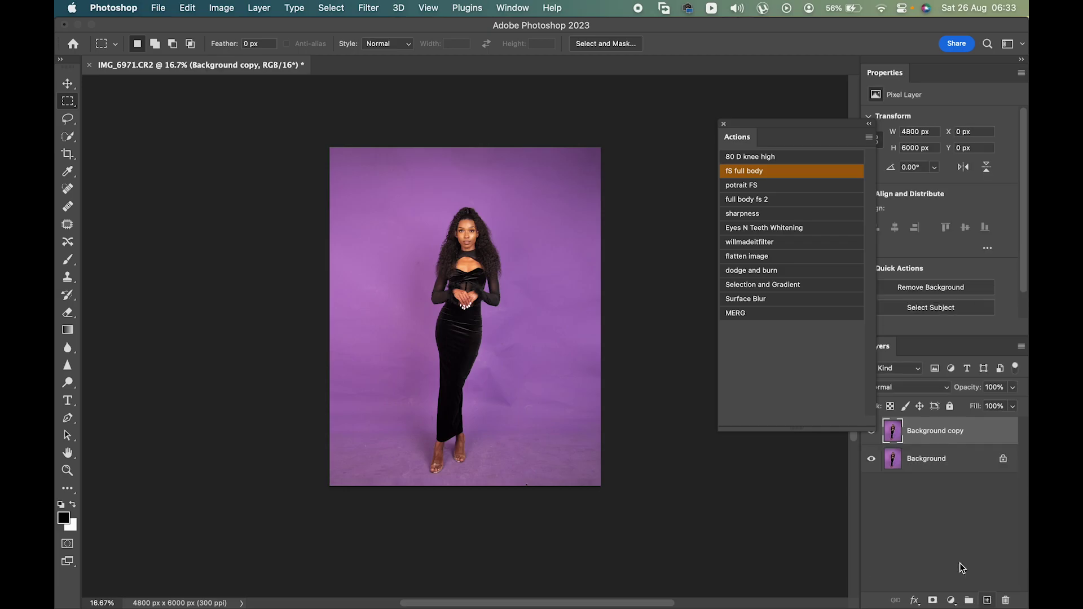
pyautogui.click(330, 9)
pyautogui.click(349, 164)
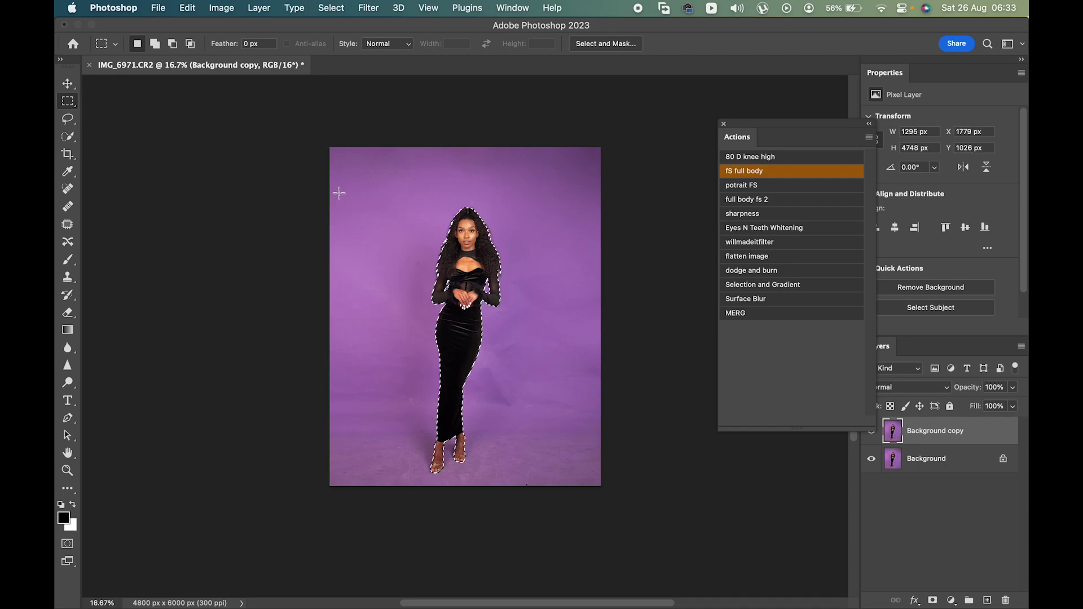
# Step: Invert the subject selection to select the purple backdrop around the woman
pyautogui.click(68, 137)
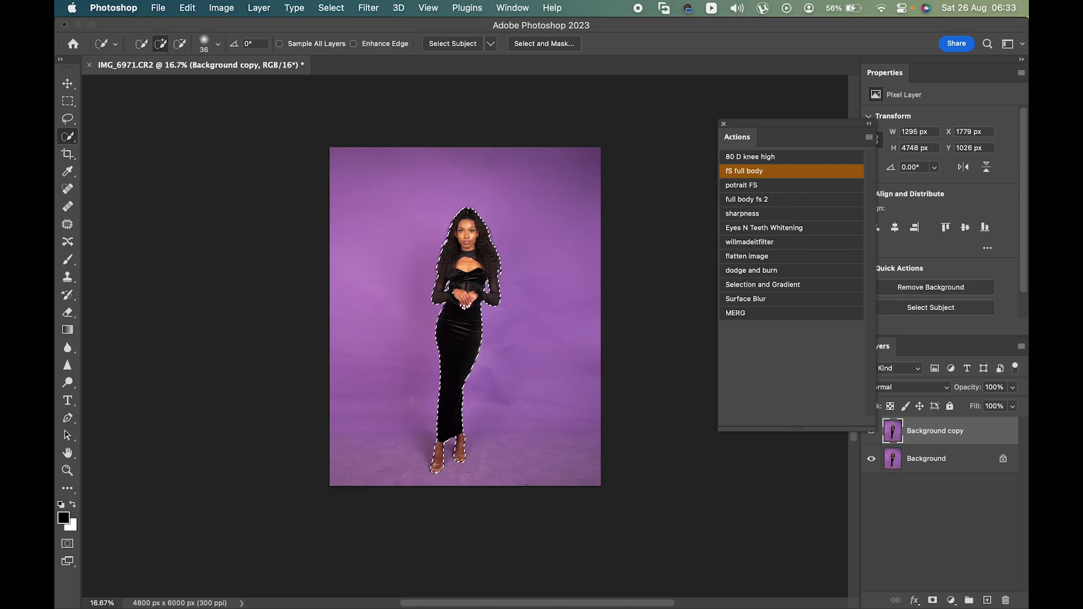
pyautogui.rightClick(473, 243)
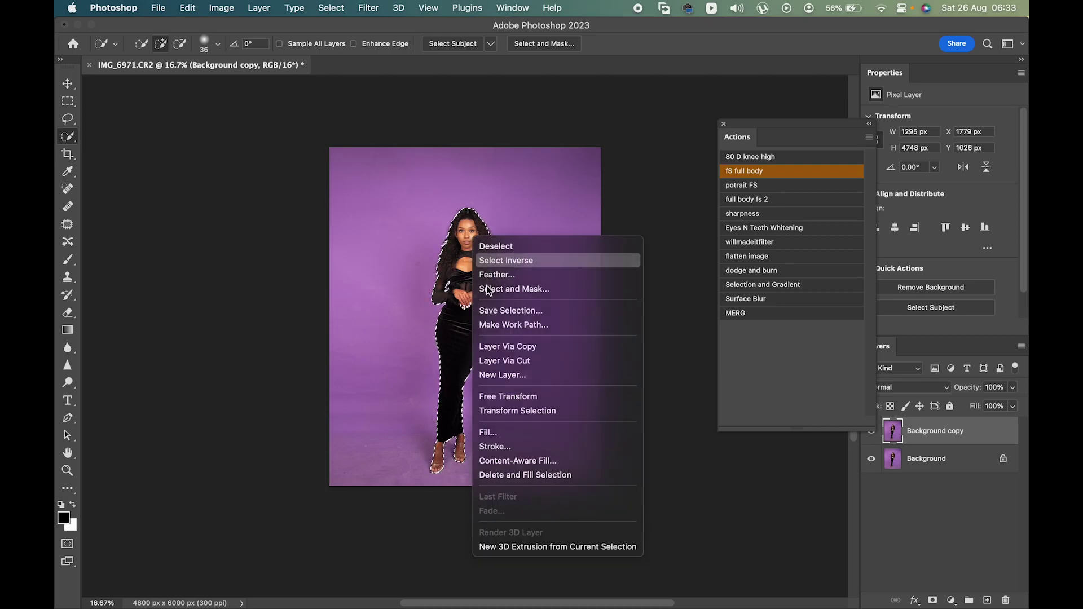
pyautogui.click(488, 260)
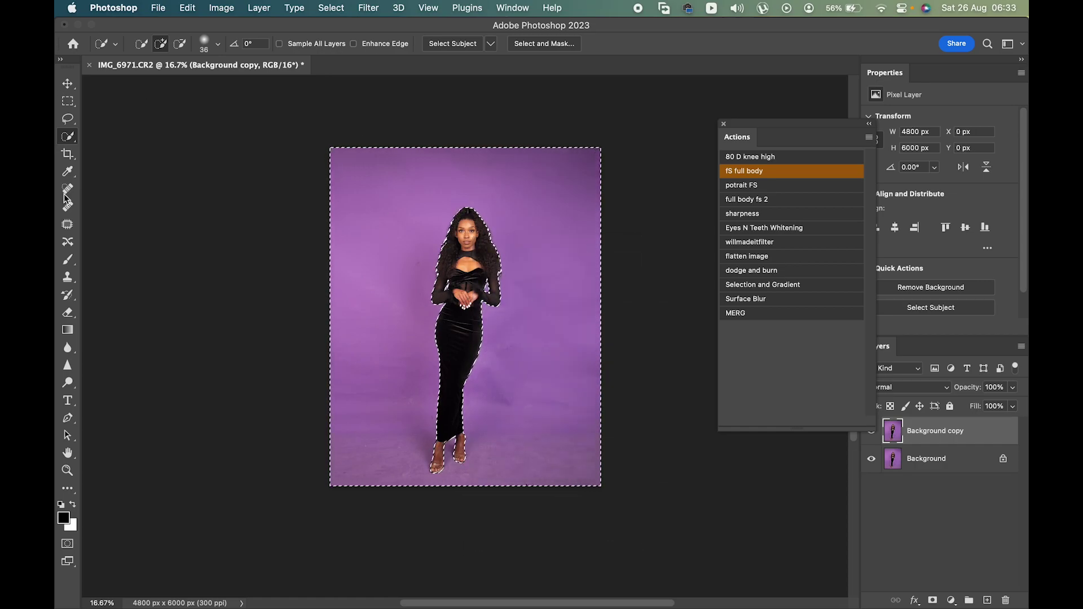
# Step: Recolor both gradient color stops with purples sampled from the backdrop and draw the linear gradient vertically from the photo's top to its bottom edge
pyautogui.click(65, 332)
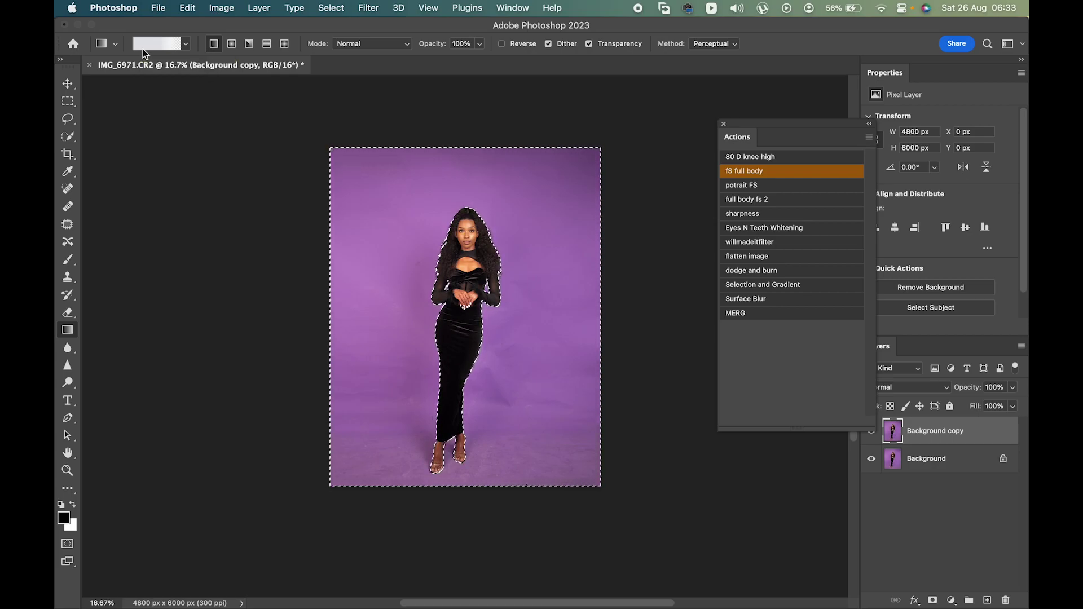
pyautogui.click(172, 49)
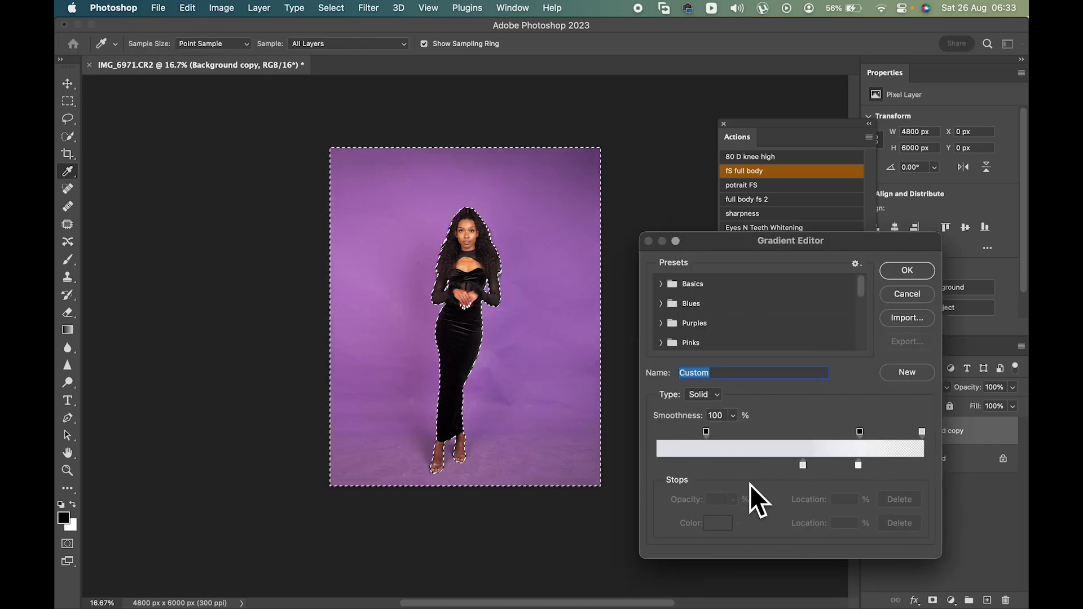
pyautogui.moveTo(758, 242); pyautogui.dragTo(769, 266)
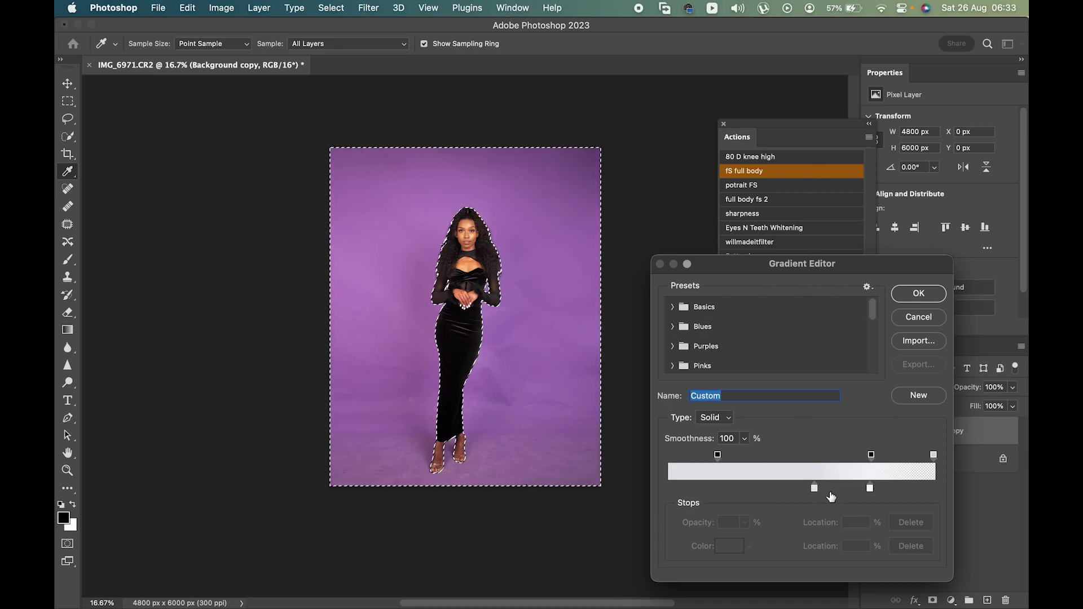
pyautogui.click(814, 488)
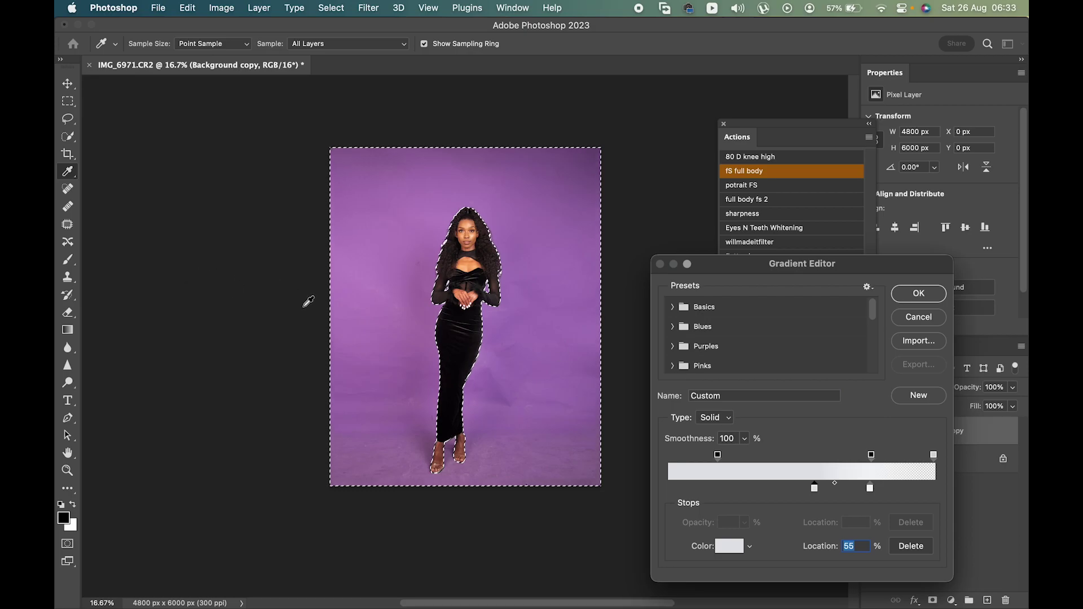
pyautogui.click(420, 280)
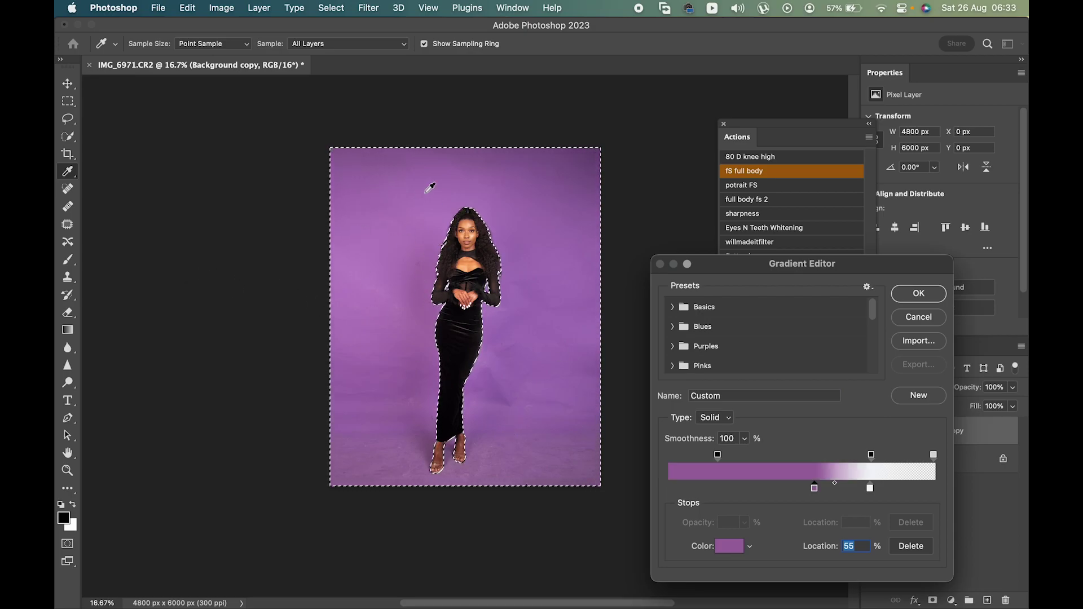
pyautogui.click(870, 489)
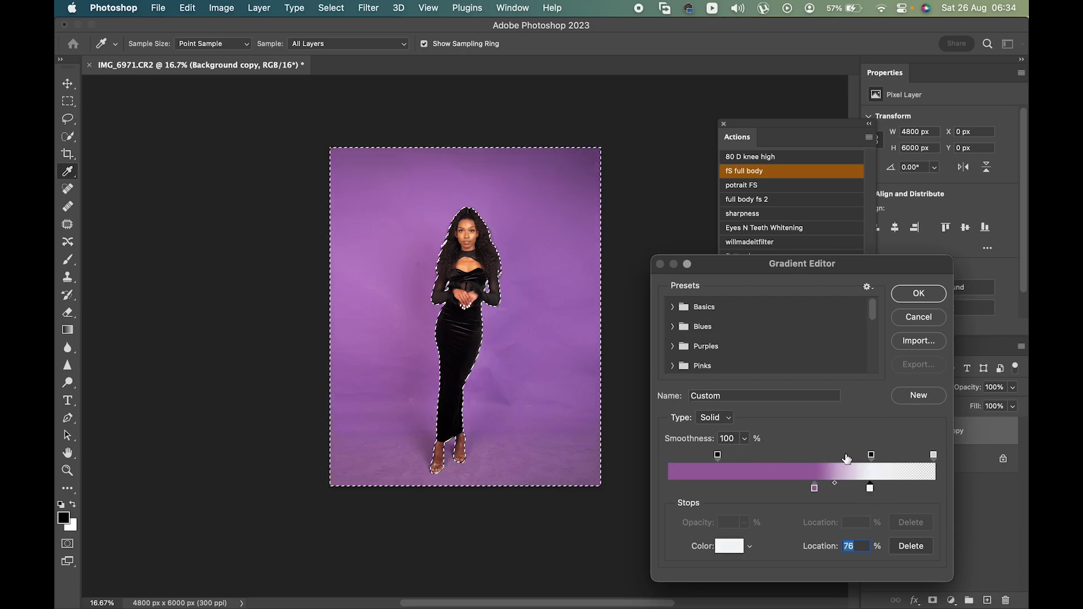
pyautogui.click(425, 409)
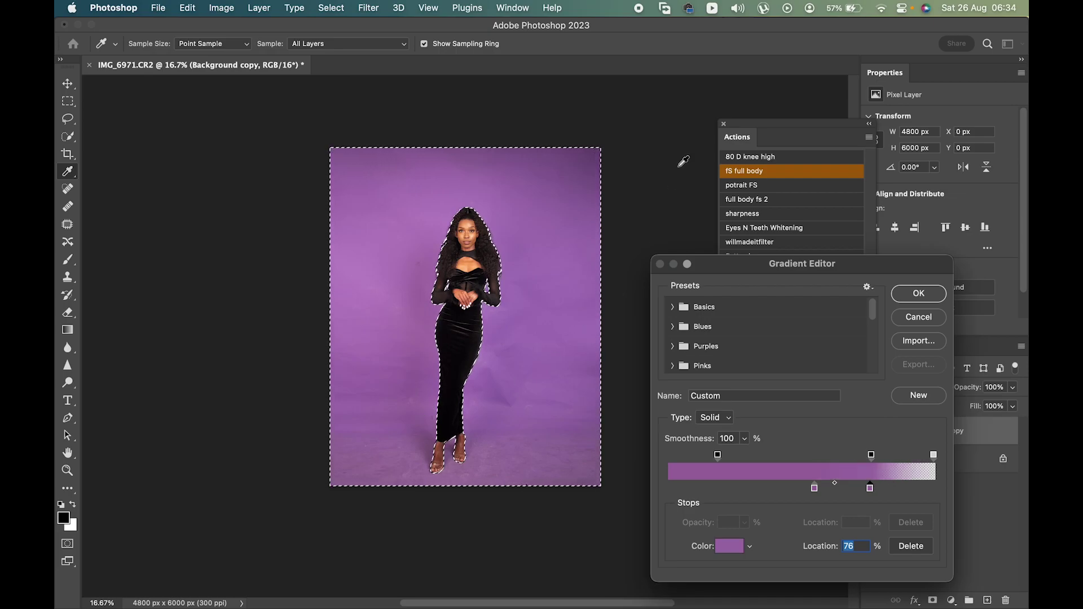
pyautogui.click(905, 292)
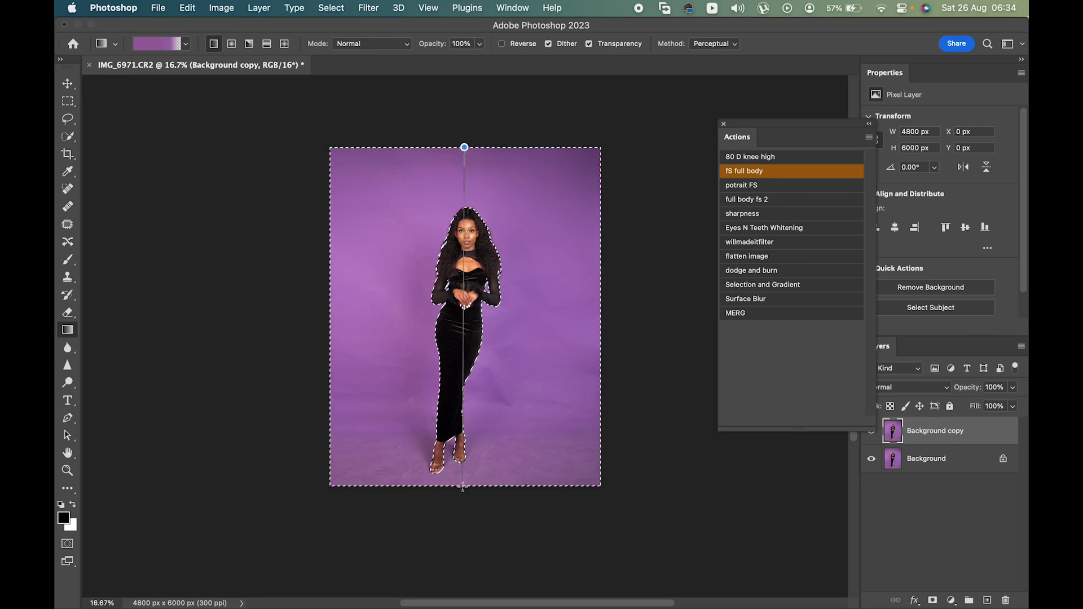
pyautogui.moveTo(462, 491); pyautogui.dragTo(462, 490)
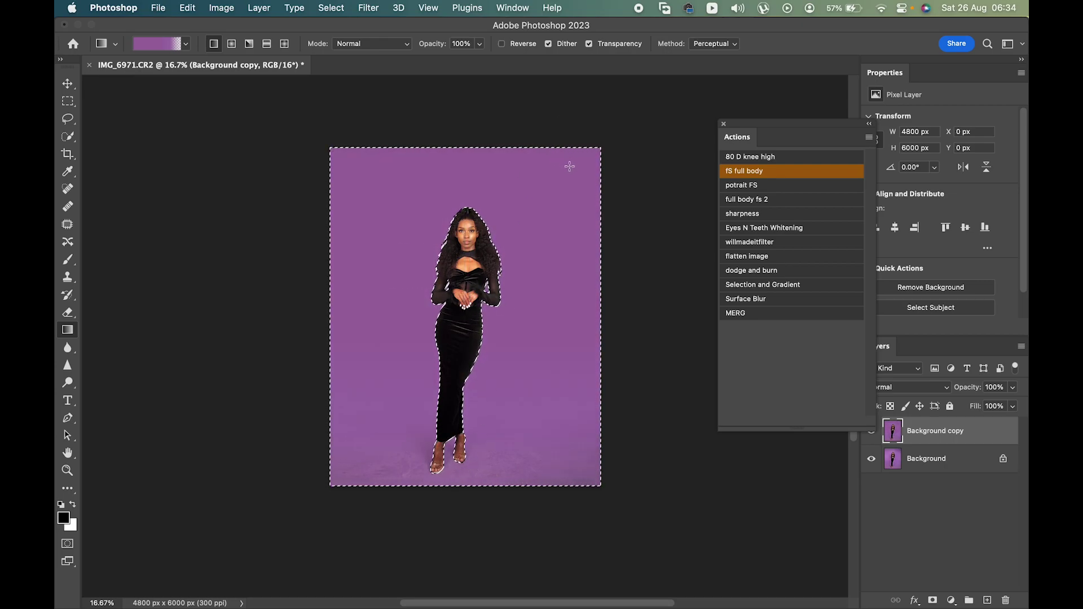
pyautogui.hotkey('ctrl', 'd')
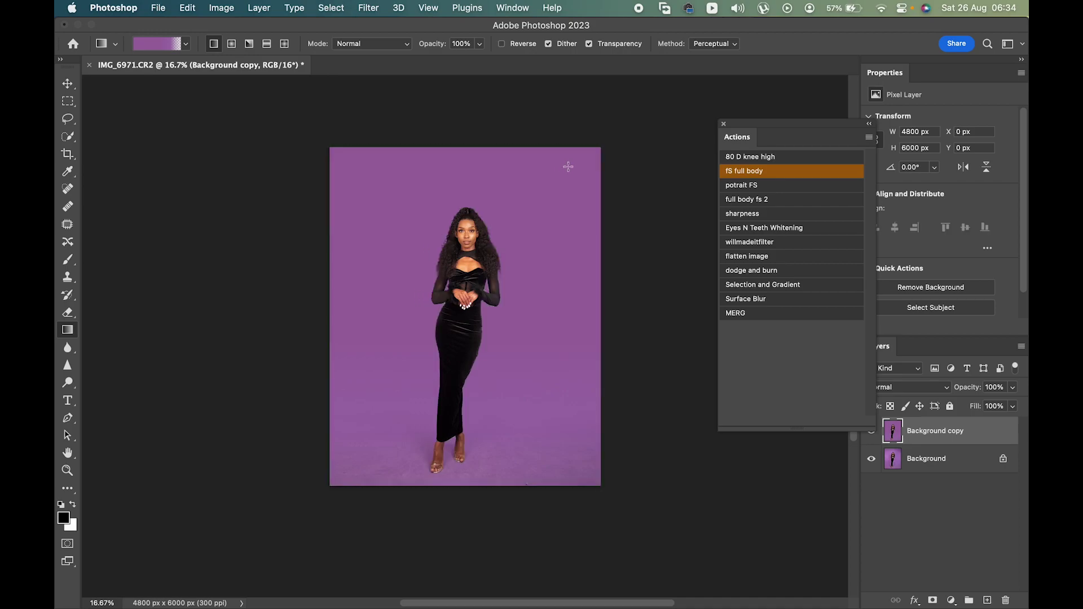
pyautogui.hotkey('ctrl', 'z')
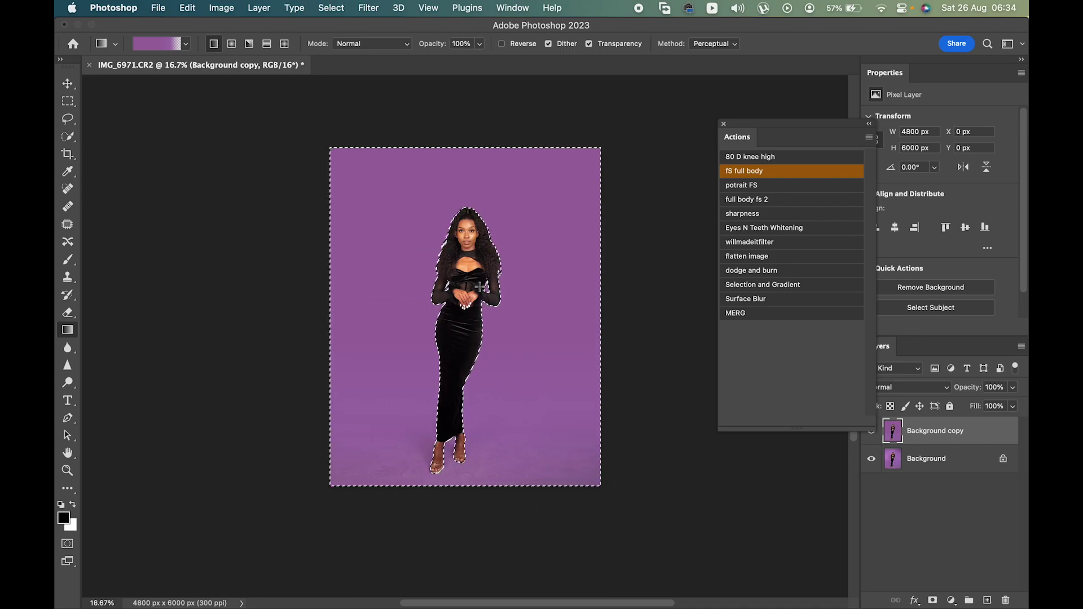
pyautogui.click(187, 44)
pyautogui.click(187, 44)
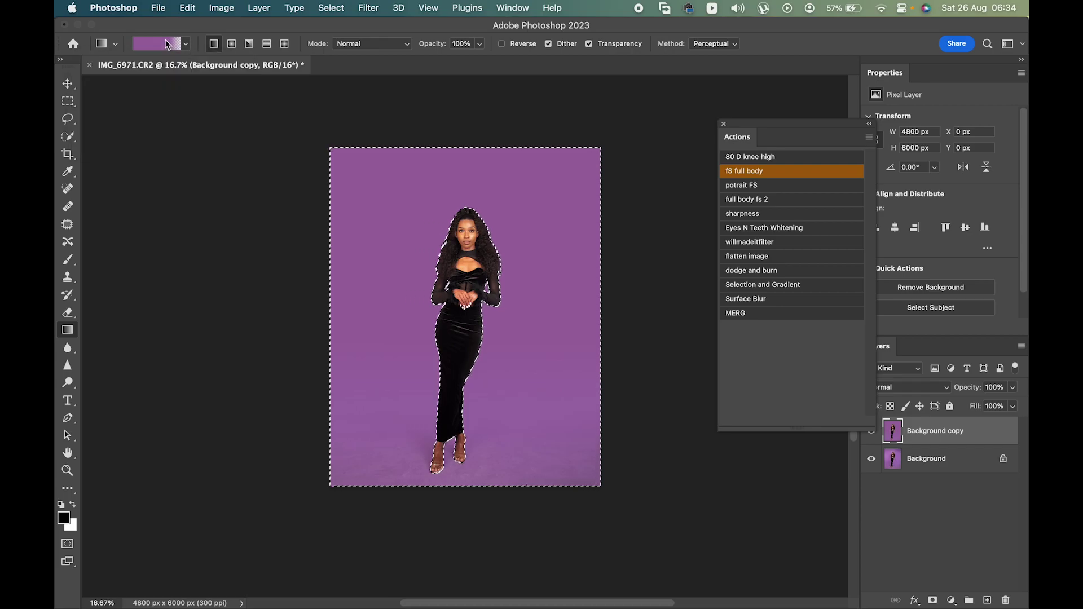
pyautogui.click(168, 44)
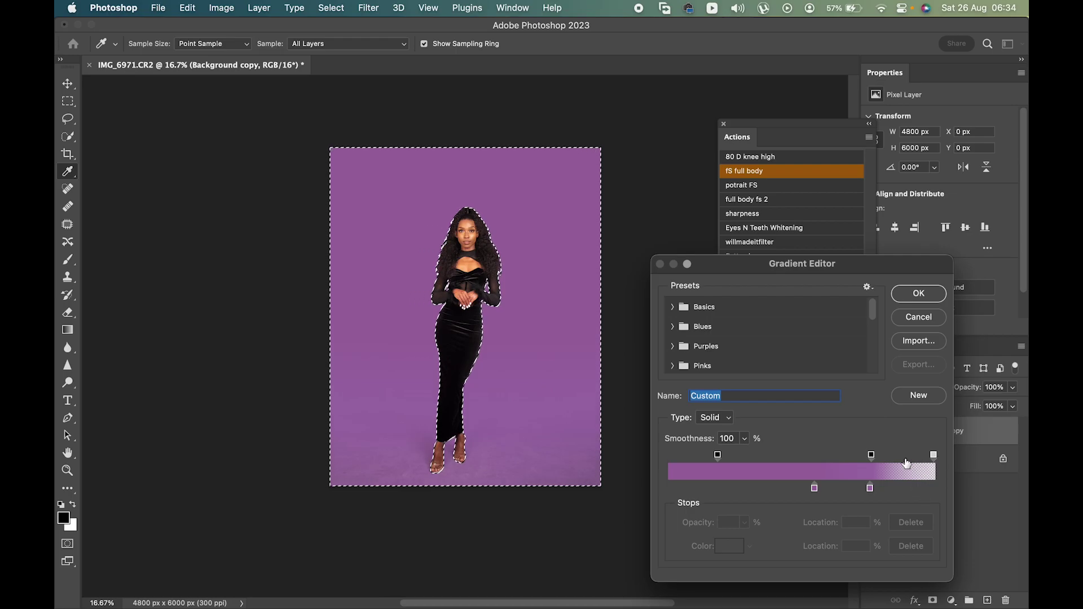
pyautogui.click(918, 316)
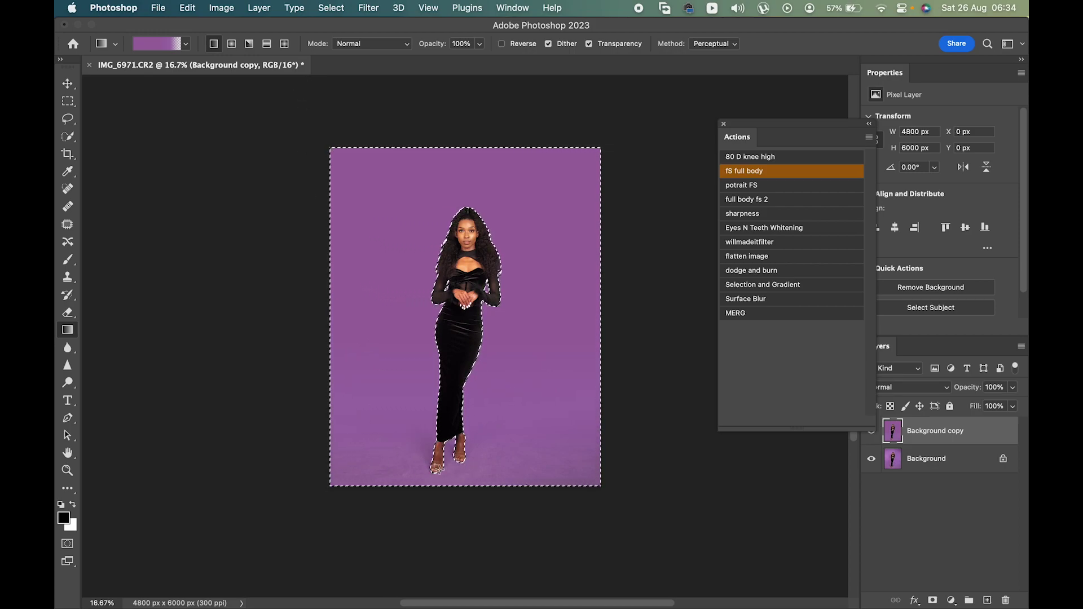
# Step: Apply a Surface Blur to the selected backdrop on the Background copy layer and clear the selection
pyautogui.click(368, 8)
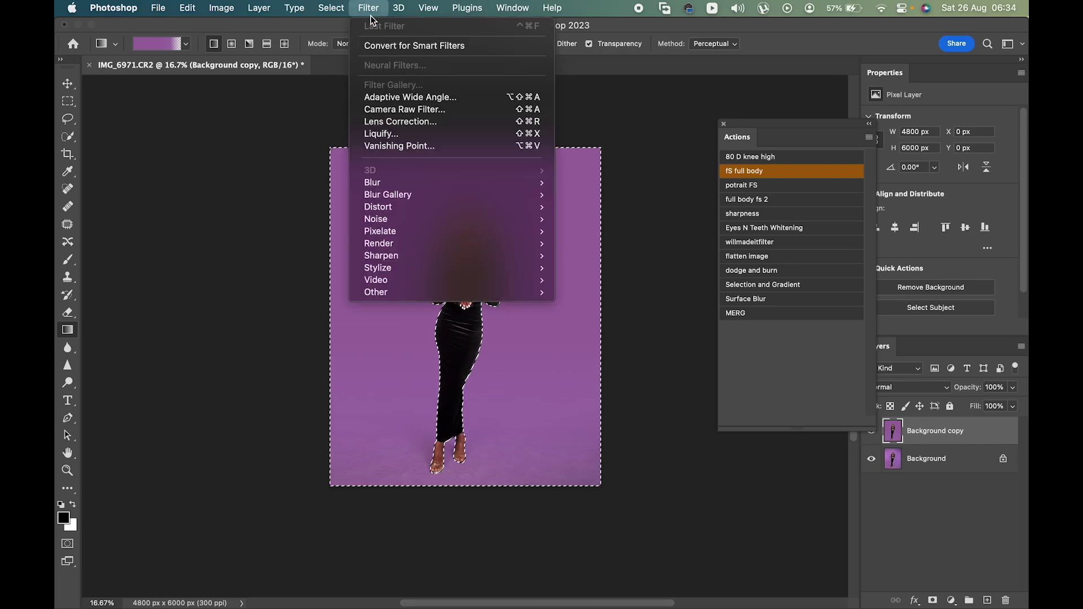
pyautogui.moveTo(390, 180)
pyautogui.click(578, 302)
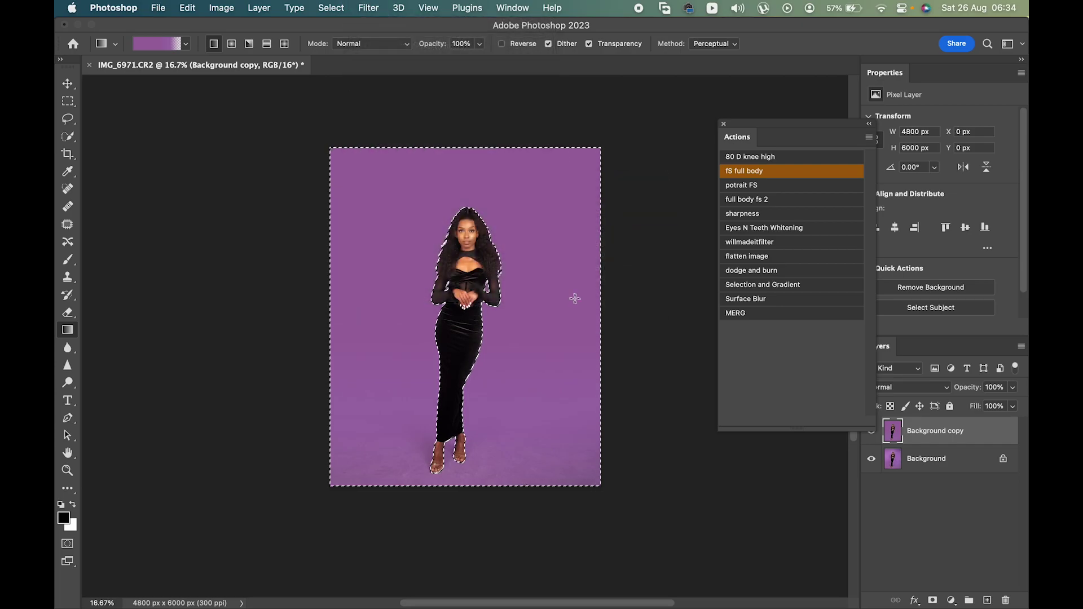
pyautogui.moveTo(532, 116); pyautogui.dragTo(671, 135)
pyautogui.click(766, 165)
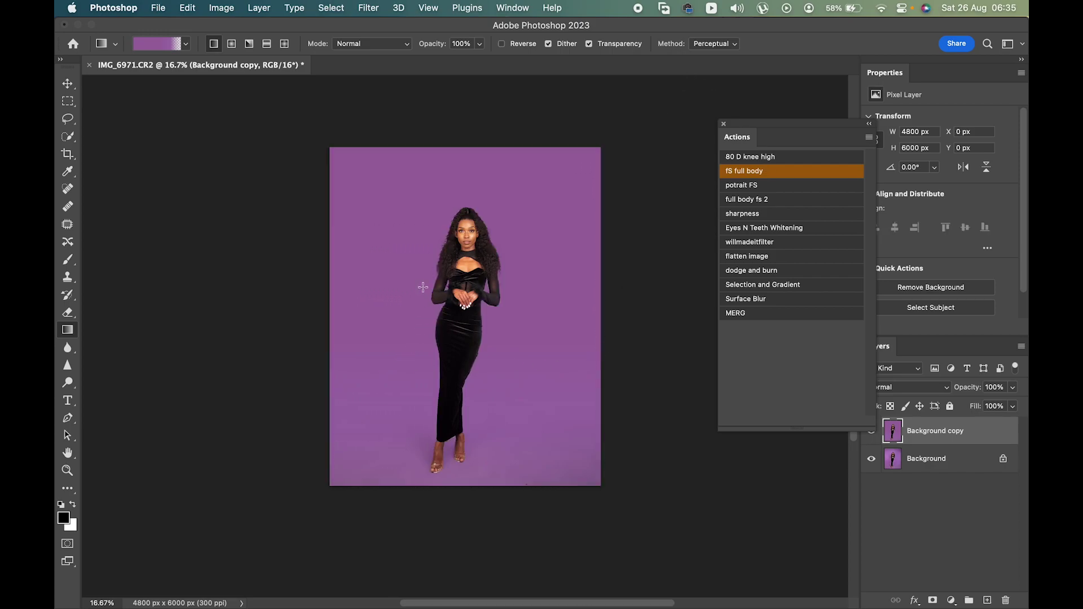
# Step: Inspect the woman's feet and upper body up close and add a layer mask to the Background copy layer
pyautogui.click(68, 471)
pyautogui.moveTo(375, 448); pyautogui.dragTo(536, 534)
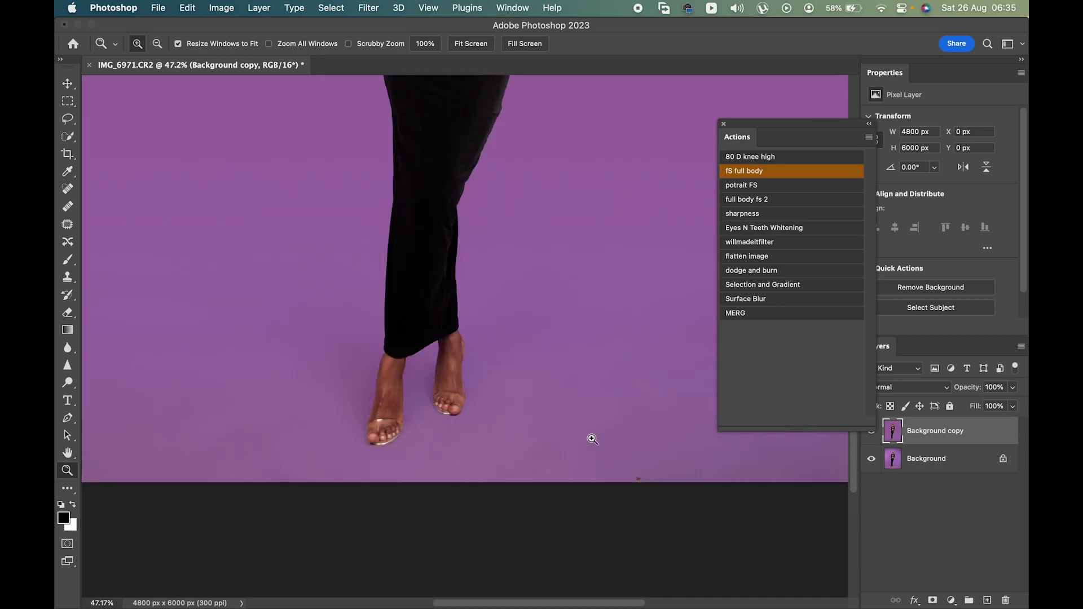
pyautogui.scroll(15, 436, 464)
pyautogui.moveTo(364, 129); pyautogui.dragTo(524, 540)
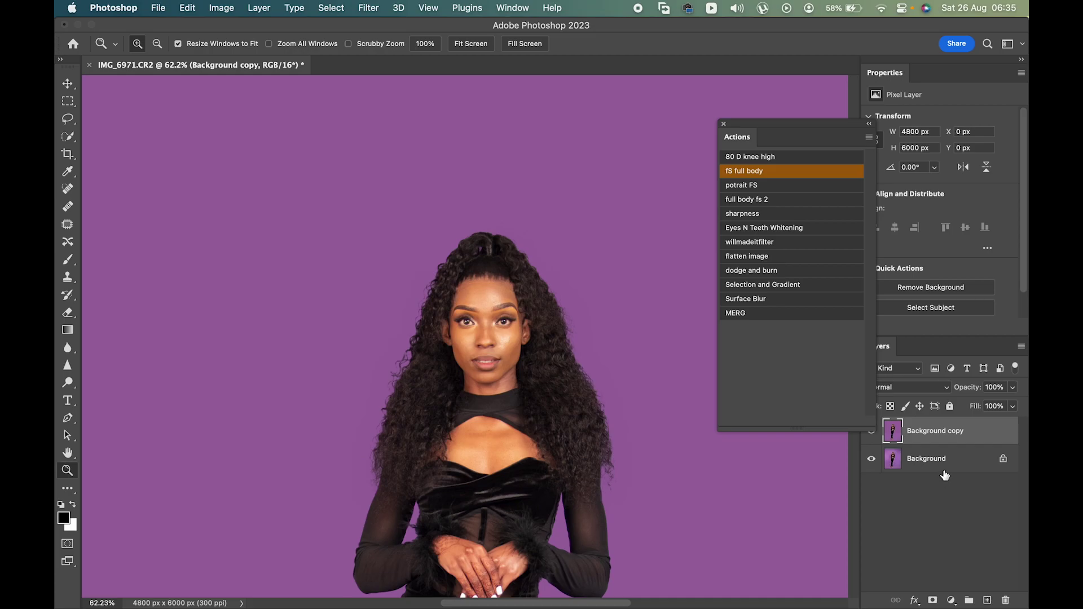
pyautogui.moveTo(942, 450); pyautogui.dragTo(930, 601)
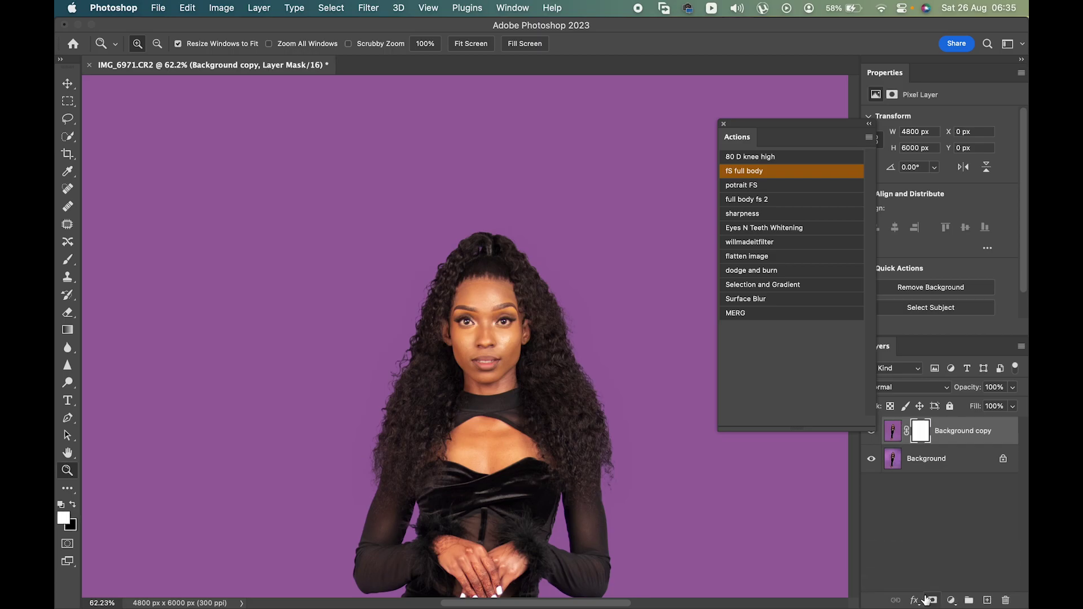
# Step: Paint the mask black over the woman's head, hair and upper body with a 1040 px Soft Round brush at 0% hardness
pyautogui.click(68, 260)
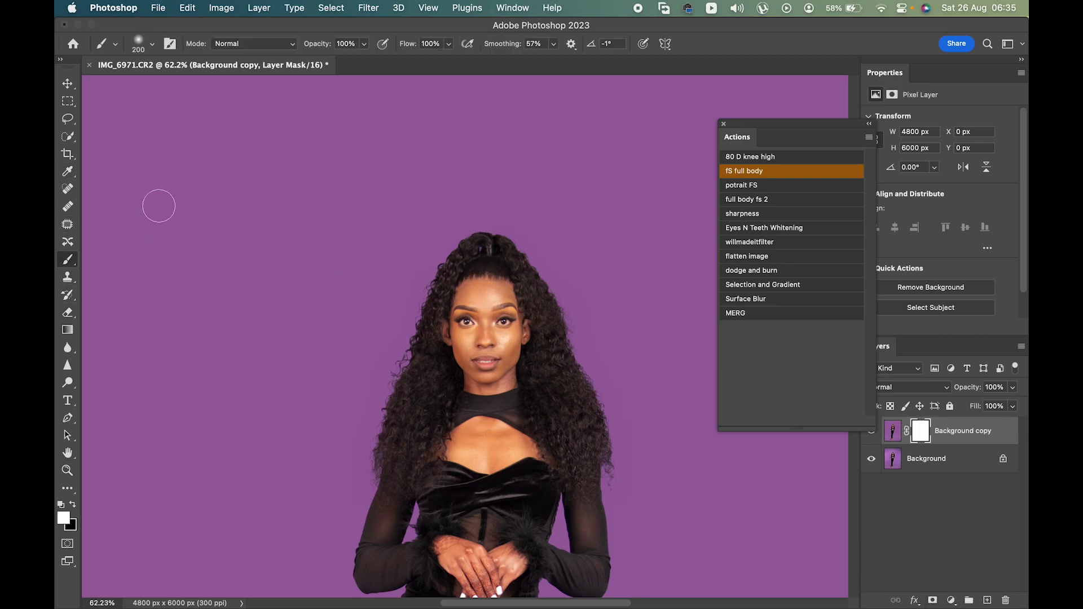
pyautogui.click(153, 44)
pyautogui.moveTo(199, 83); pyautogui.dragTo(207, 86)
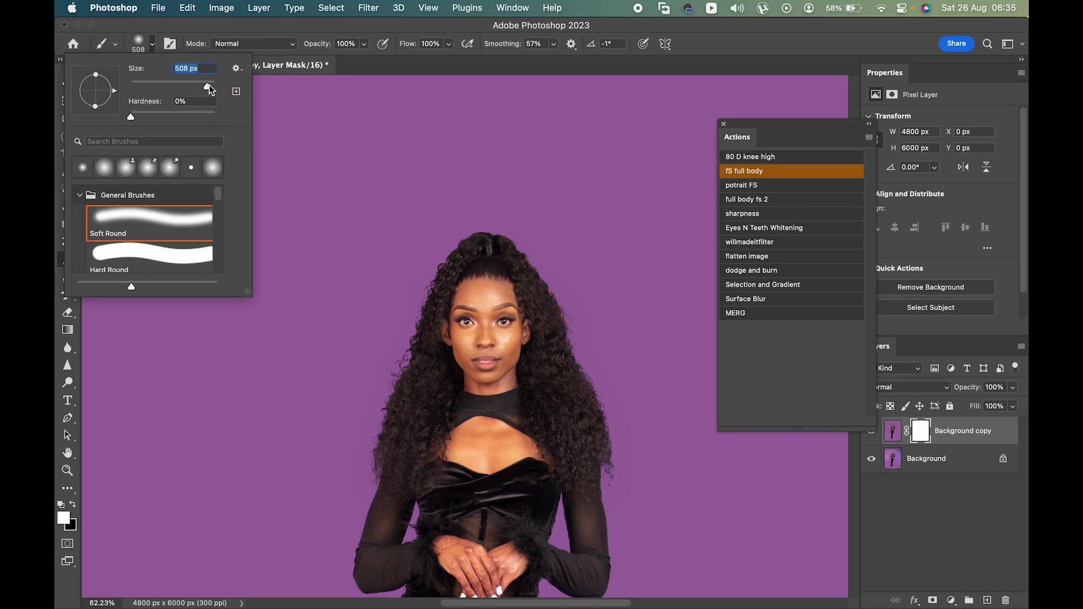
pyautogui.moveTo(208, 87); pyautogui.dragTo(211, 92)
pyautogui.click(59, 531)
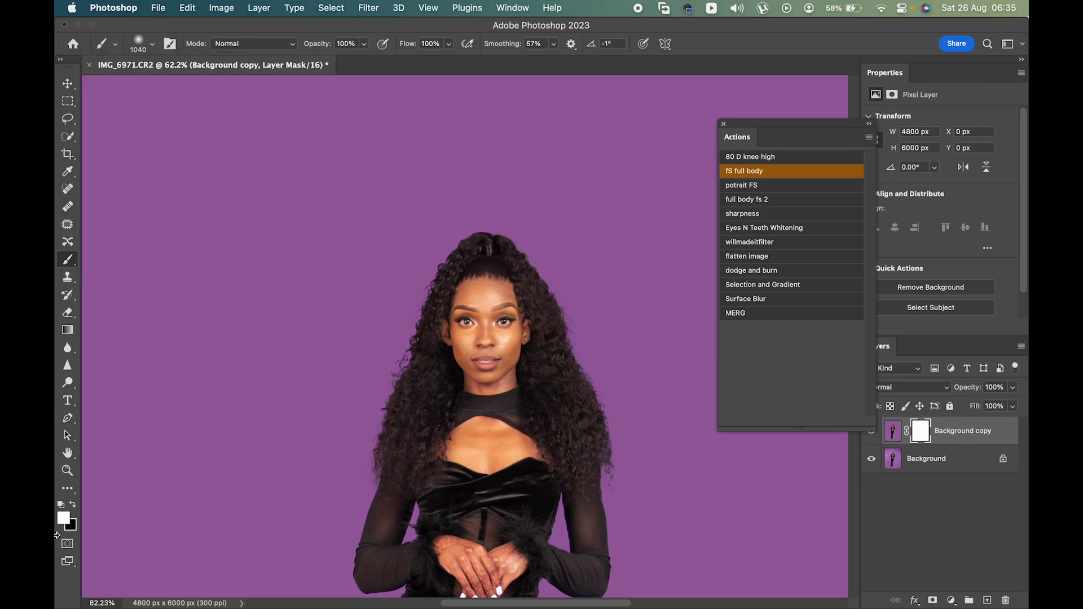
pyautogui.click(64, 518)
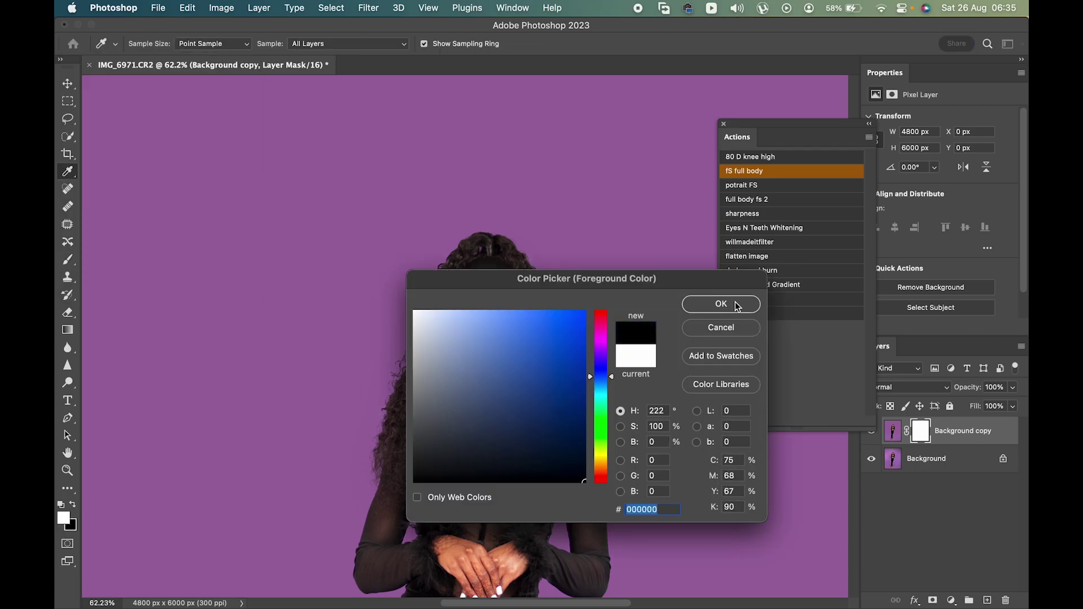
pyautogui.click(736, 303)
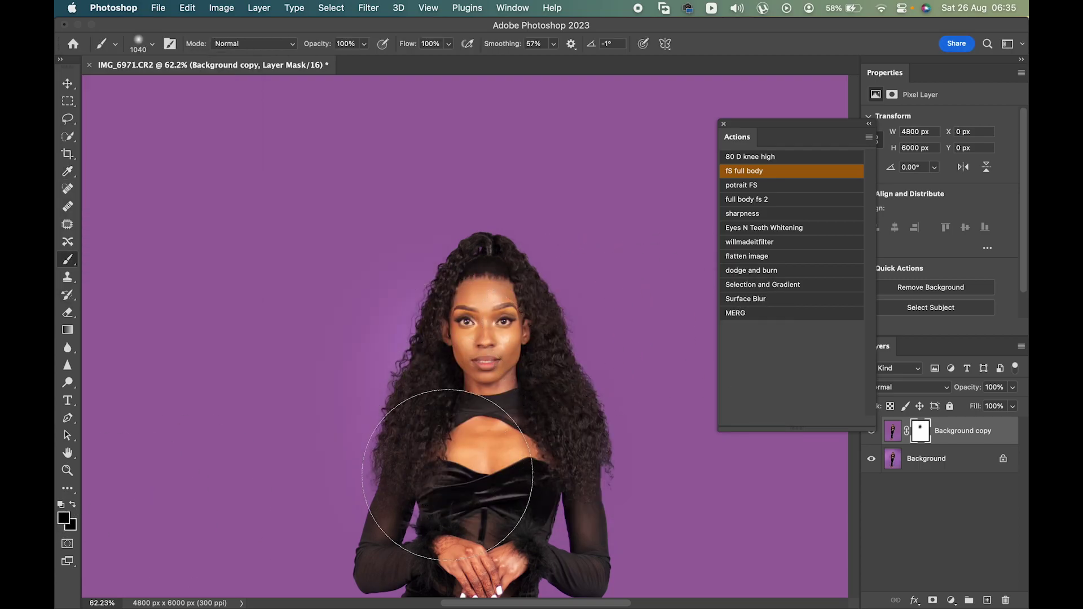
pyautogui.moveTo(496, 484)
pyautogui.mouseDown()
pyautogui.moveTo(459, 361)
pyautogui.moveTo(483, 268)
pyautogui.moveTo(485, 319)
pyautogui.mouseUp()
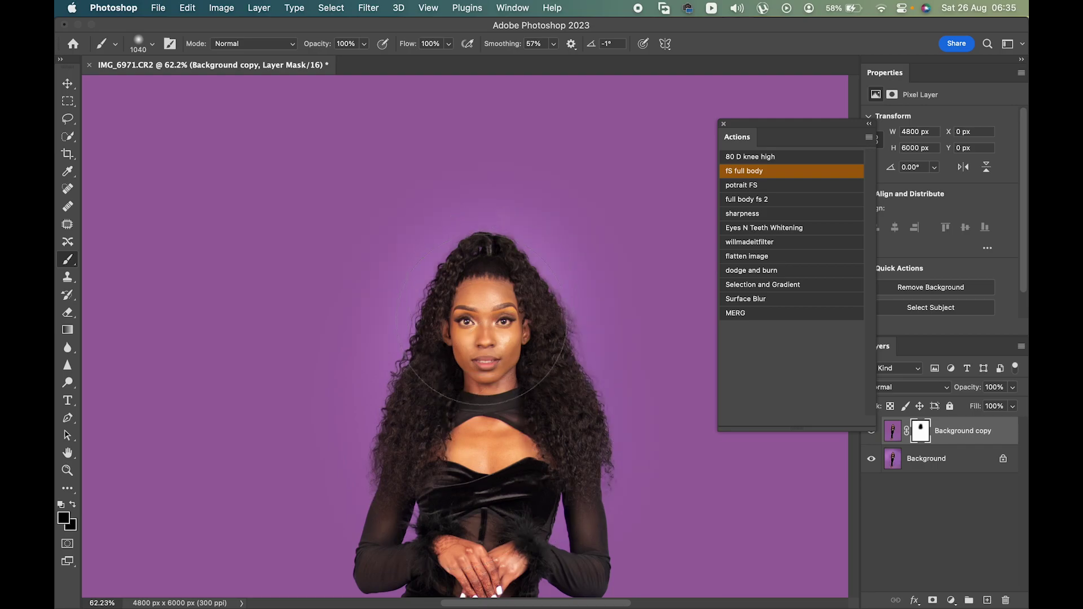
# Step: Reduce the brush to 400 px and paint black on the mask around the woman's feet to bring back the original floor shadows
pyautogui.scroll(-15, 451, 395)
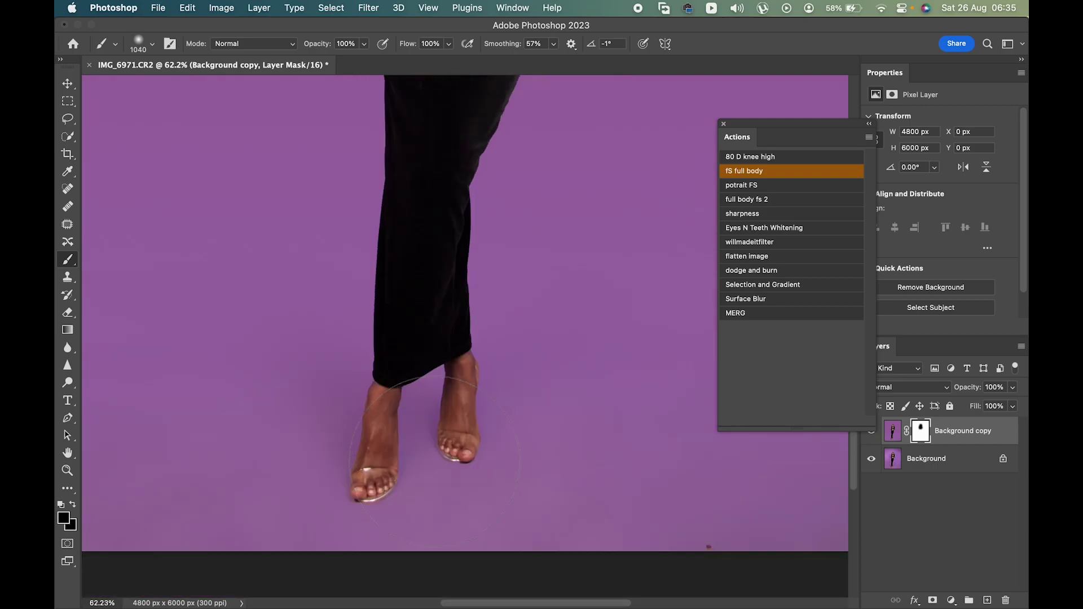
pyautogui.click(404, 464)
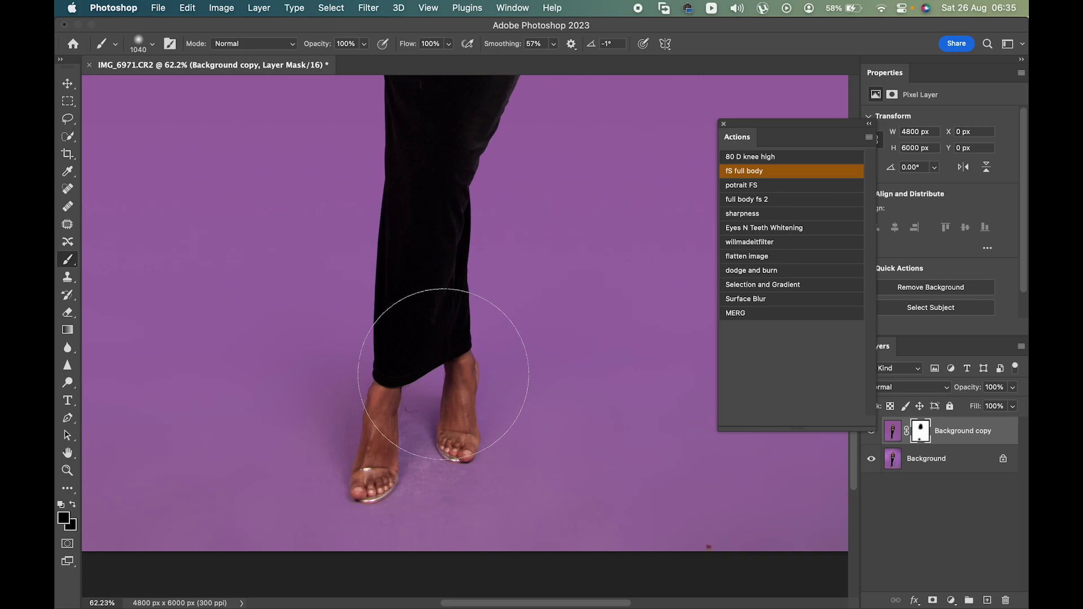
pyautogui.press('[')
pyautogui.press('[')
pyautogui.press('[')
pyautogui.press('[')
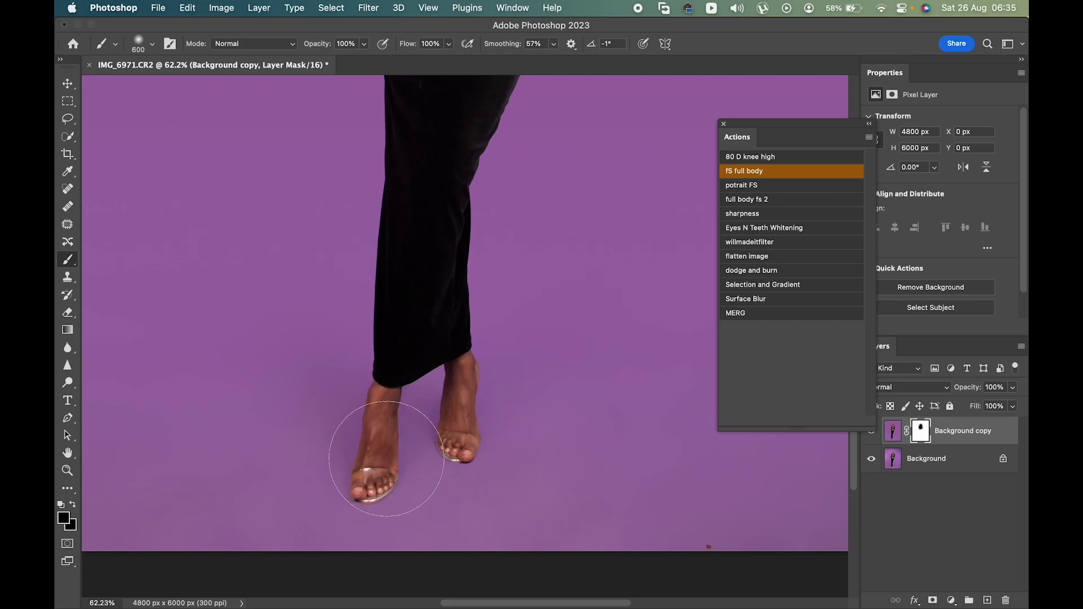
pyautogui.press('[')
pyautogui.press('[')
pyautogui.press('[')
pyautogui.moveTo(461, 377)
pyautogui.mouseDown()
pyautogui.moveTo(447, 442)
pyautogui.moveTo(495, 394)
pyautogui.mouseUp()
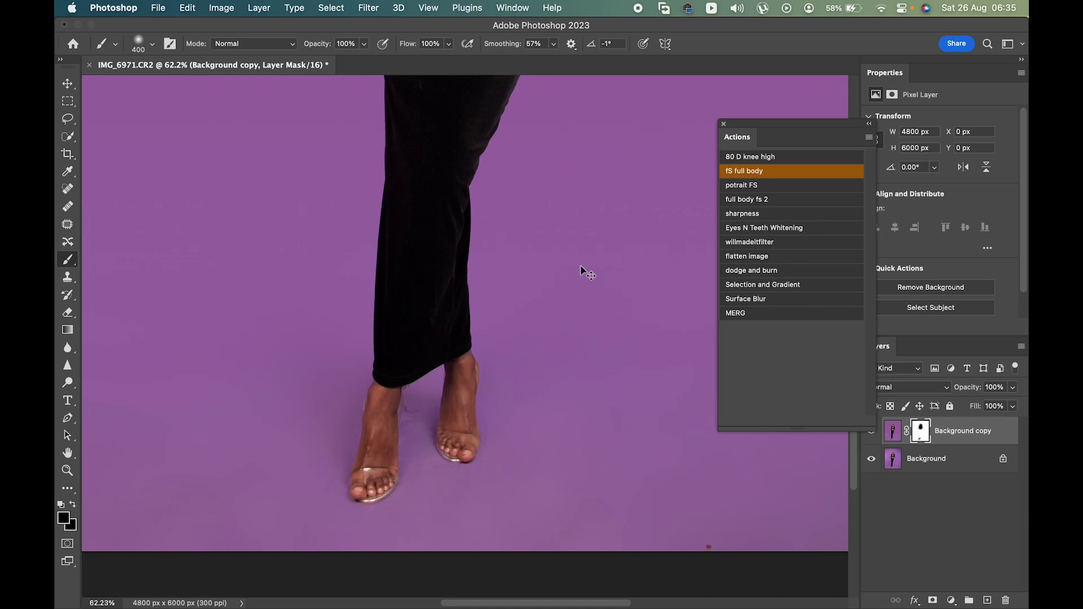
# Step: Examine the whole portrait for the blend between the woman and the smoothed backdrop
pyautogui.press('super+minus')
pyautogui.press('super+minus')
pyautogui.press('super+minus')
pyautogui.press('super+minus')
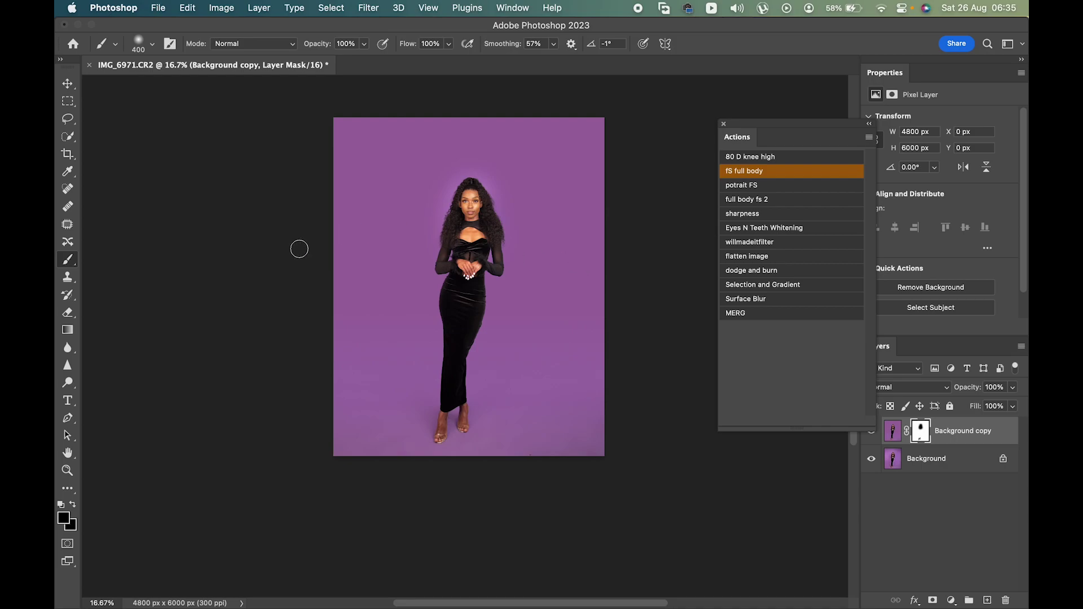
pyautogui.press('super+plus')
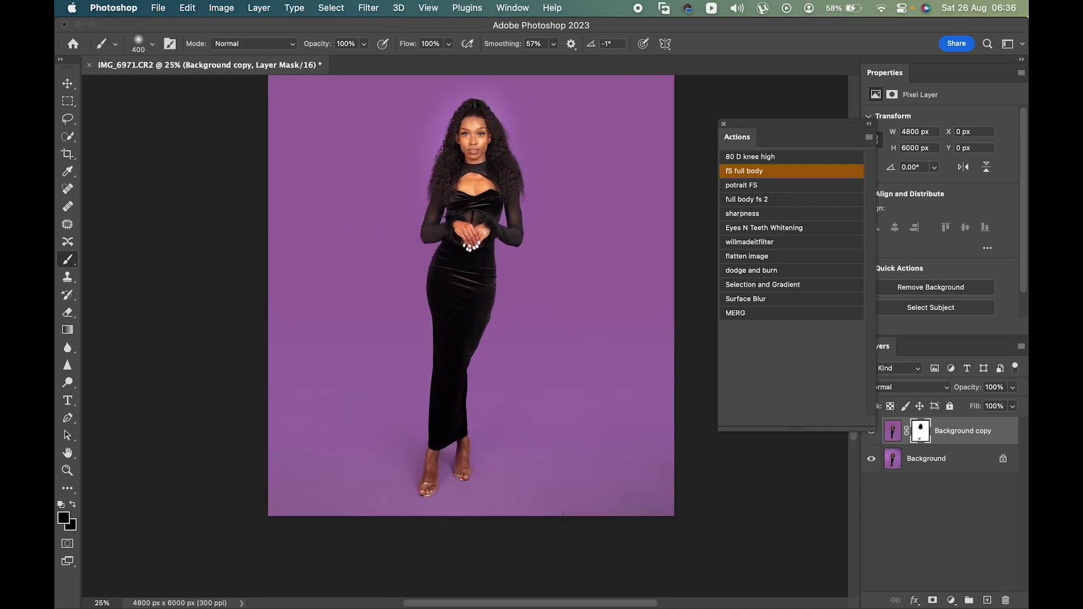
pyautogui.press('super+minus')
pyautogui.press('super+plus')
pyautogui.scroll(2, 370, 227)
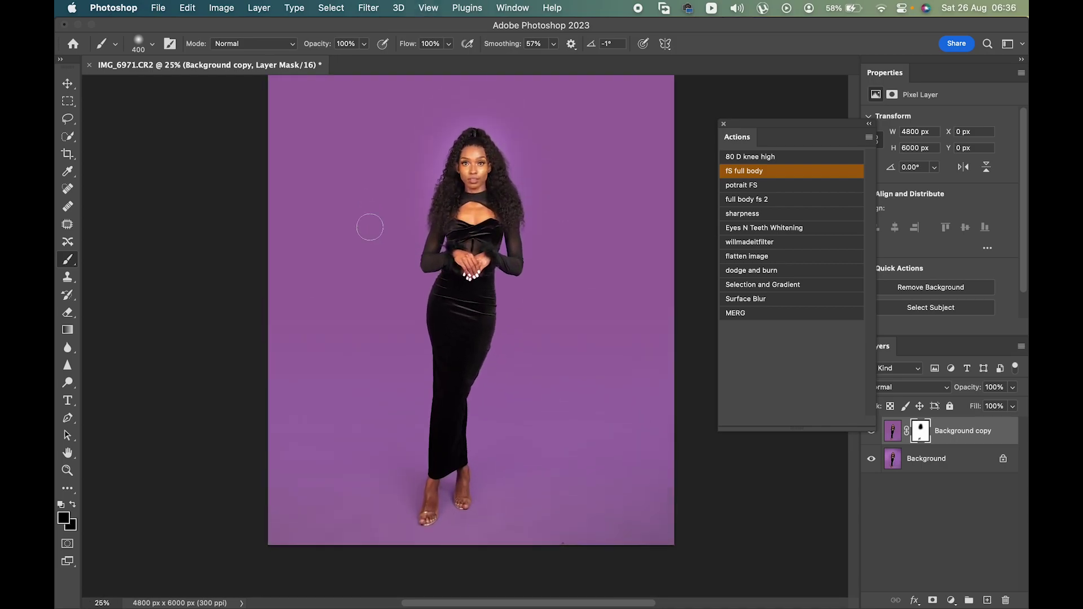
# Step: Flatten the image into a single Background layer
pyautogui.rightClick(970, 463)
pyautogui.click(923, 529)
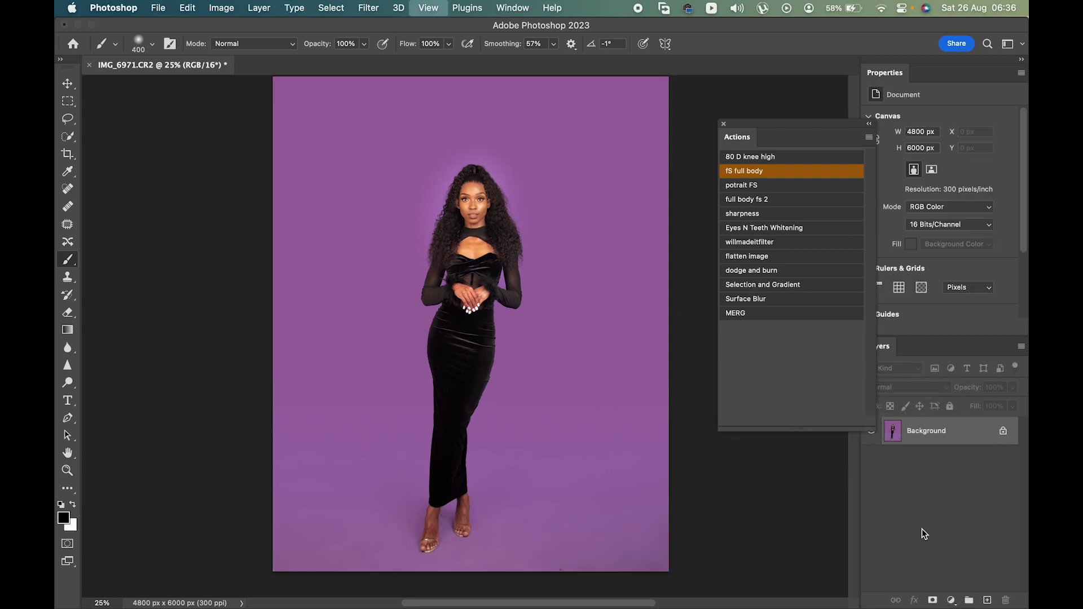
pyautogui.press('super+minus')
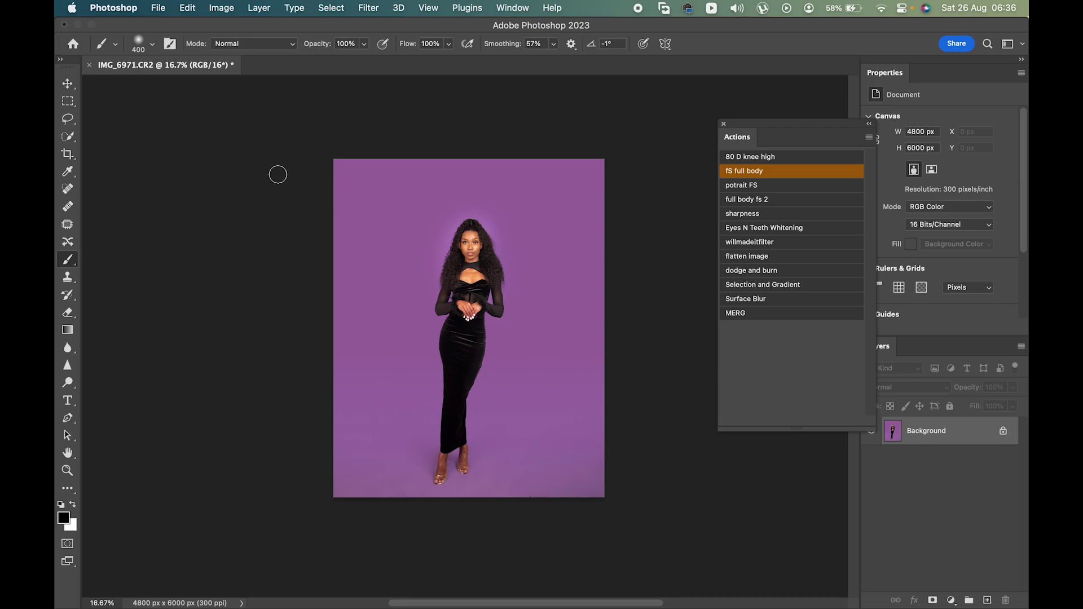
# Step: Draw a large elliptical selection around the woman nearly as wide as the canvas, and invert it to select the outer backdrop
pyautogui.moveTo(68, 101); pyautogui.dragTo(144, 116)
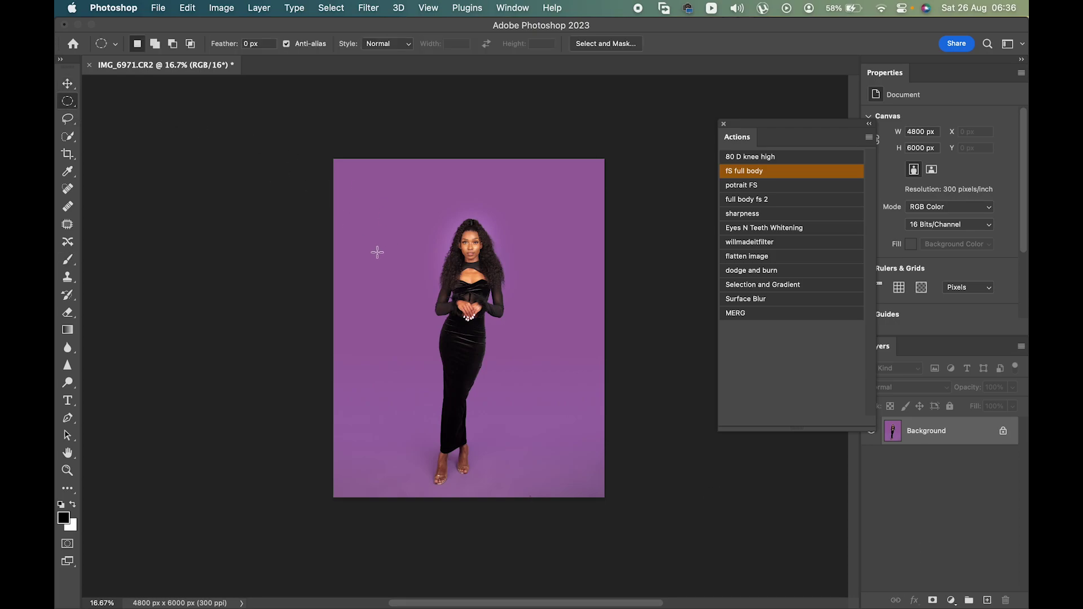
pyautogui.moveTo(315, 213); pyautogui.dragTo(604, 488)
pyautogui.rightClick(498, 288)
pyautogui.click(532, 308)
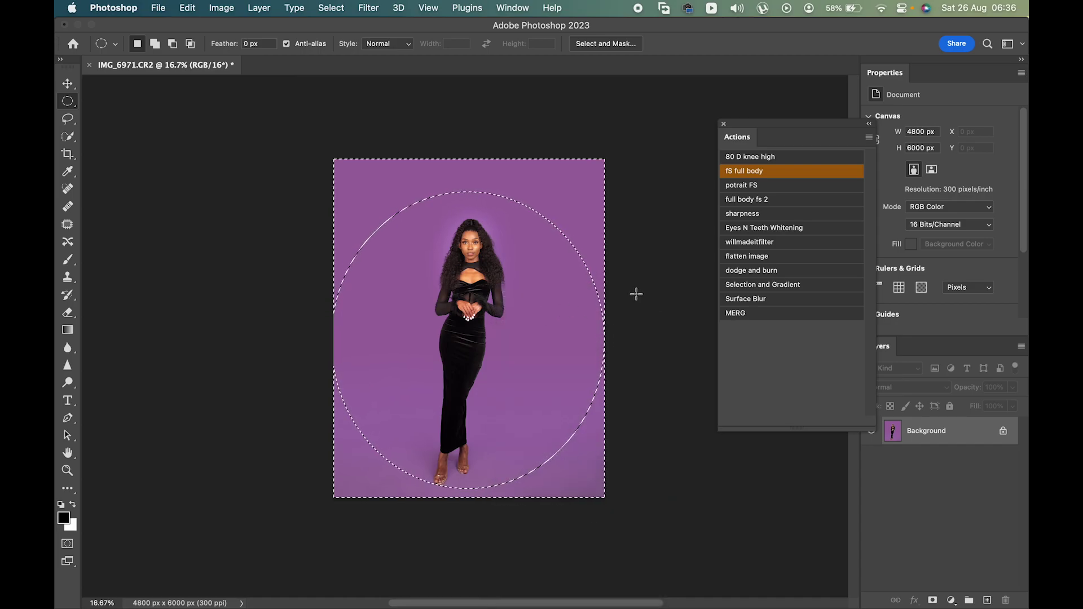
# Step: Add a Curves adjustment layer from the selection and darken the outer backdrop by pulling input 153 down to output 95
pyautogui.click(951, 600)
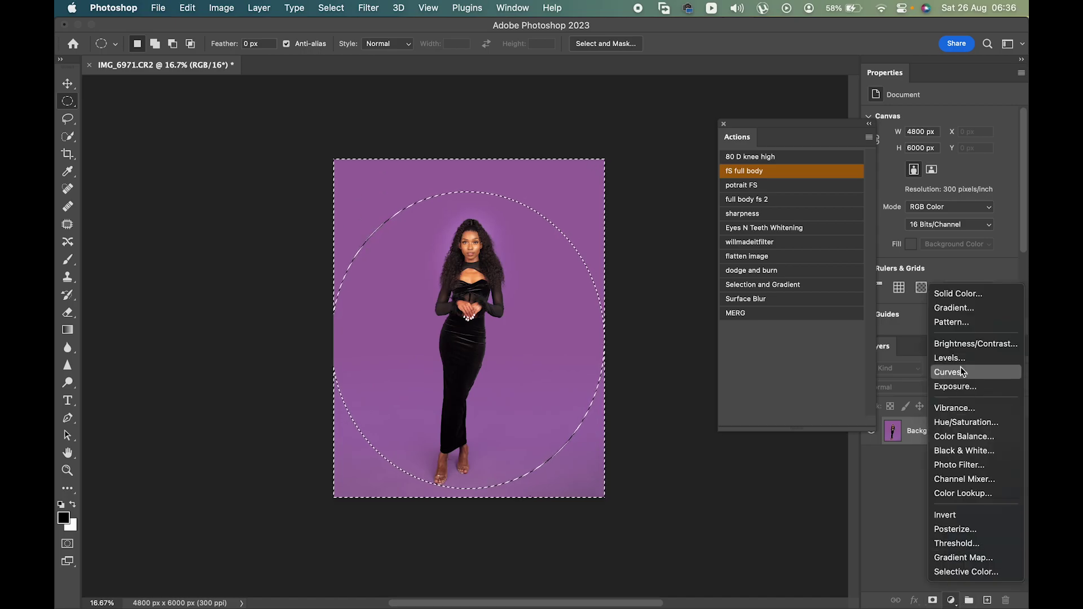
pyautogui.click(961, 373)
pyautogui.moveTo(968, 188); pyautogui.dragTo(964, 217)
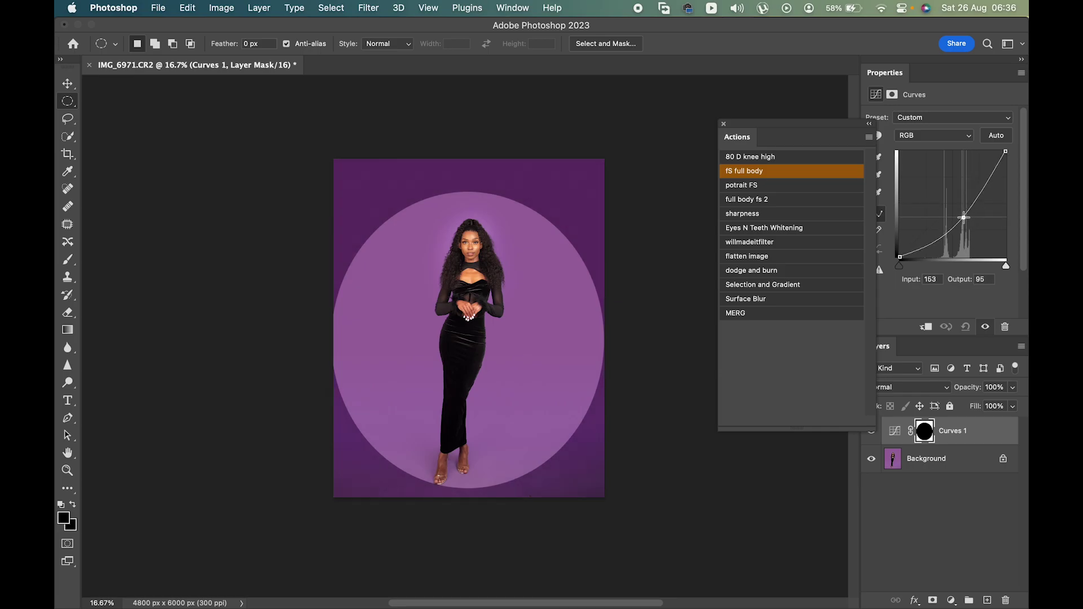
# Step: Soften the mask of the darkening Curves layer with a Gaussian Blur of 694.3 pixels
pyautogui.click(370, 9)
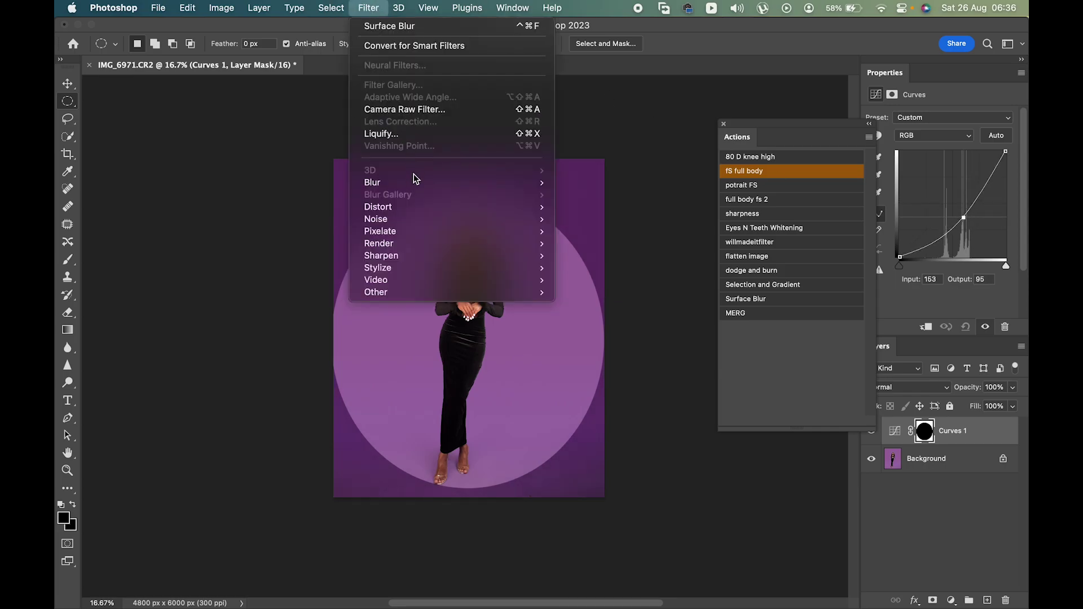
pyautogui.moveTo(503, 184)
pyautogui.click(591, 237)
pyautogui.moveTo(562, 138); pyautogui.dragTo(818, 127)
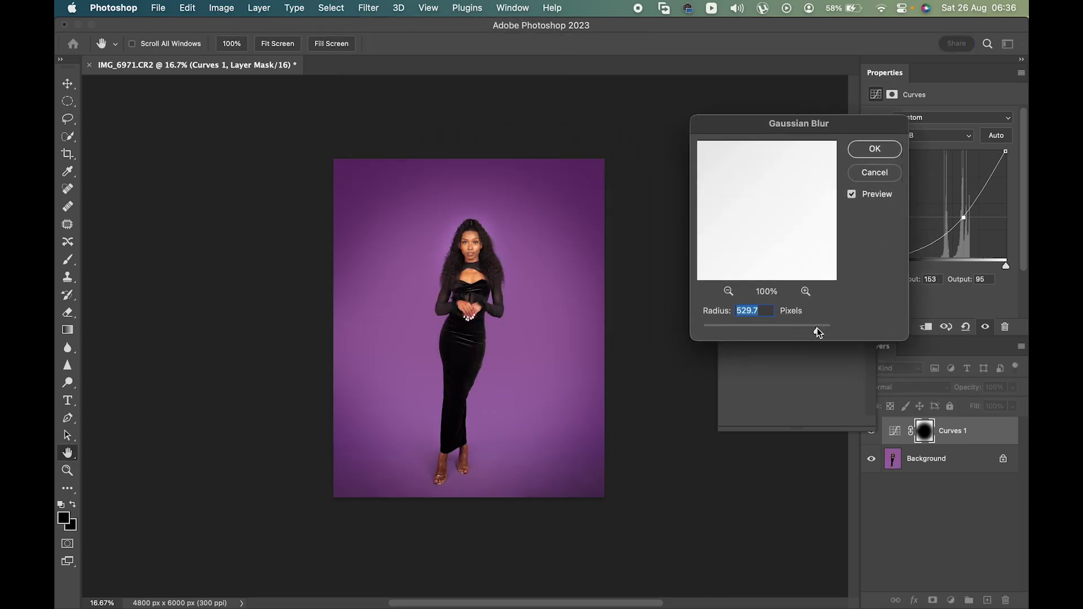
pyautogui.moveTo(810, 328); pyautogui.dragTo(821, 328)
pyautogui.click(875, 150)
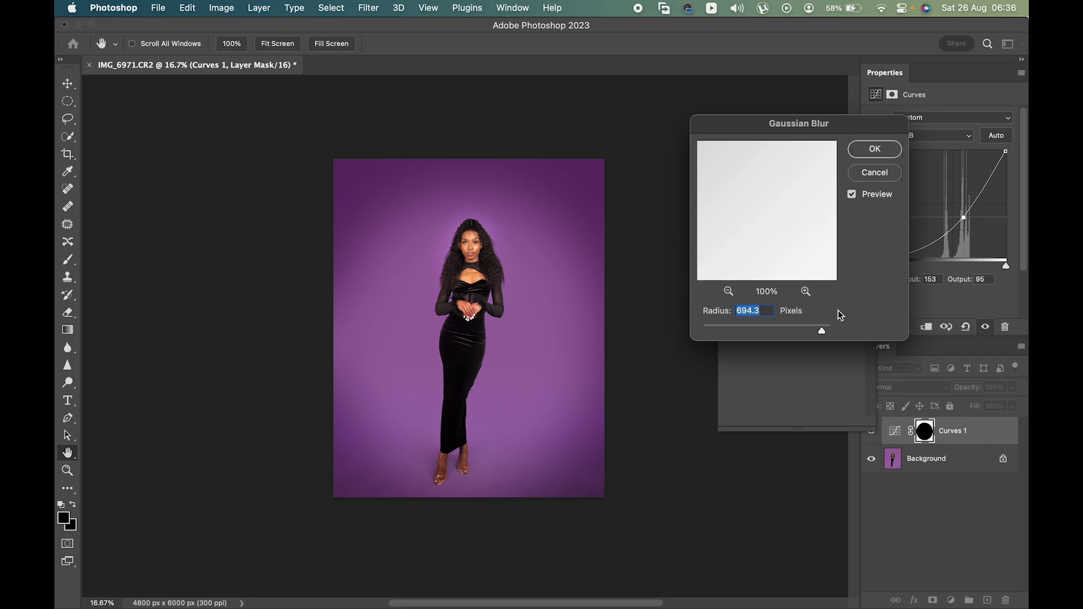
pyautogui.click(871, 149)
# Step: Lower the opacity of the Curves 1 vignette layer to about 60%
pyautogui.click(1011, 389)
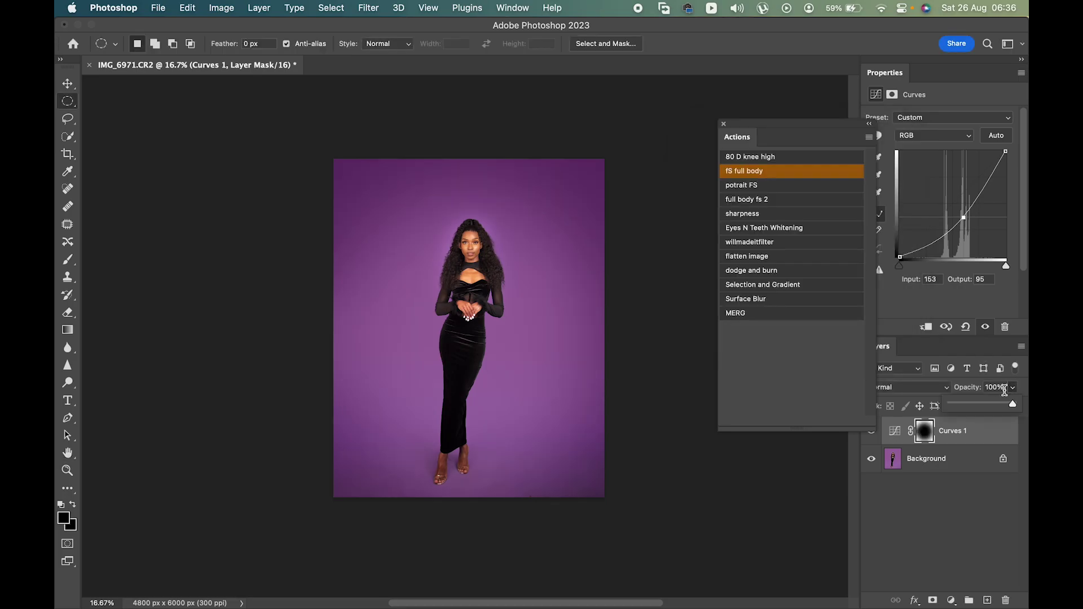
pyautogui.click(992, 403)
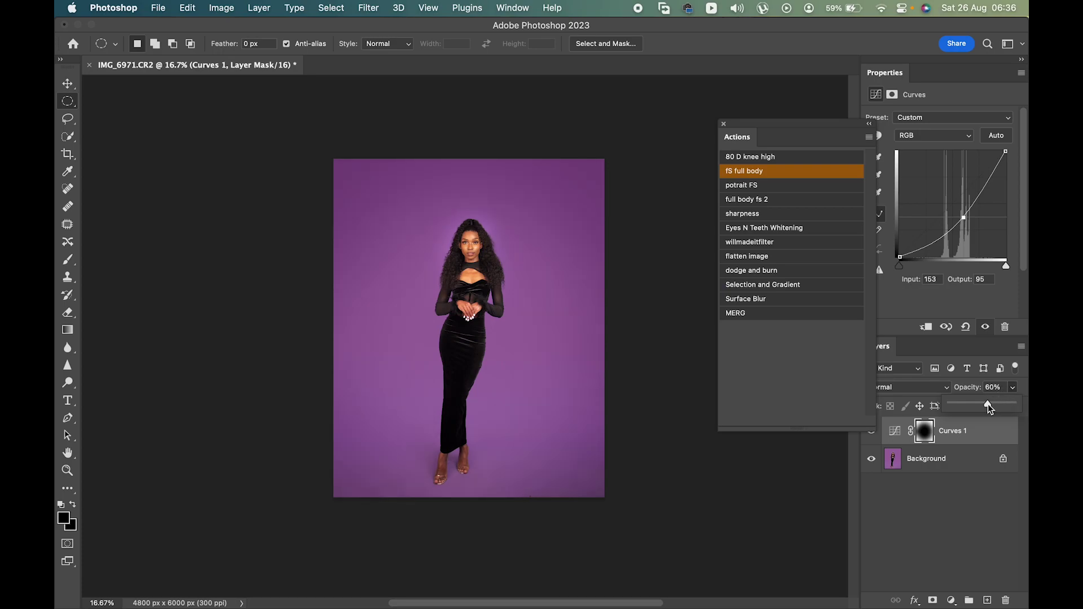
pyautogui.moveTo(987, 404); pyautogui.dragTo(985, 404)
# Step: Select an ellipse around the woman's head and torso, and brighten it with a new Curves layer, input 121 to output 131
pyautogui.moveTo(429, 210); pyautogui.dragTo(548, 379)
pyautogui.moveTo(497, 314)
pyautogui.mouseDown()
pyautogui.moveTo(484, 256)
pyautogui.moveTo(479, 312)
pyautogui.mouseUp()
pyautogui.click(951, 601)
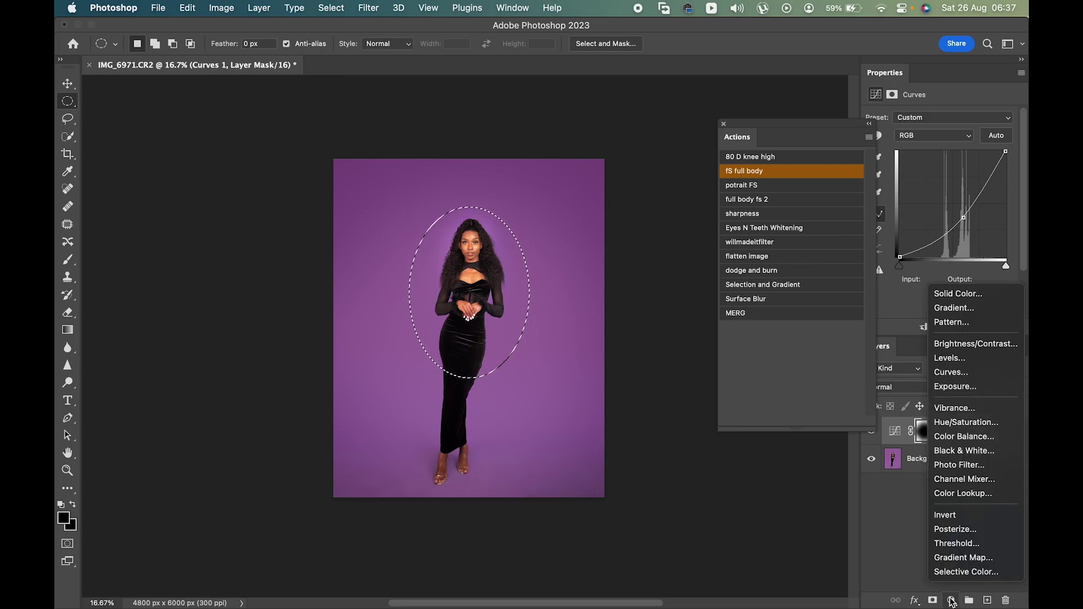
pyautogui.click(959, 375)
pyautogui.moveTo(953, 203)
pyautogui.mouseDown()
pyautogui.moveTo(953, 192)
pyautogui.moveTo(950, 202)
pyautogui.mouseUp()
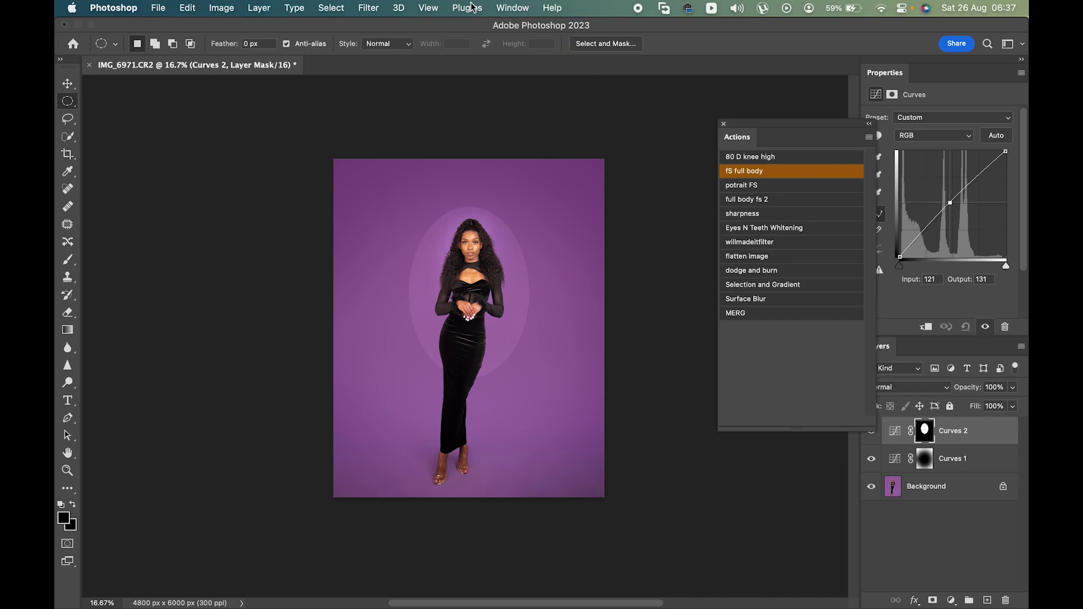
# Step: Blur the mask of the brightening Curves layer with a Gaussian Blur radius of 694.3 pixels
pyautogui.click(368, 8)
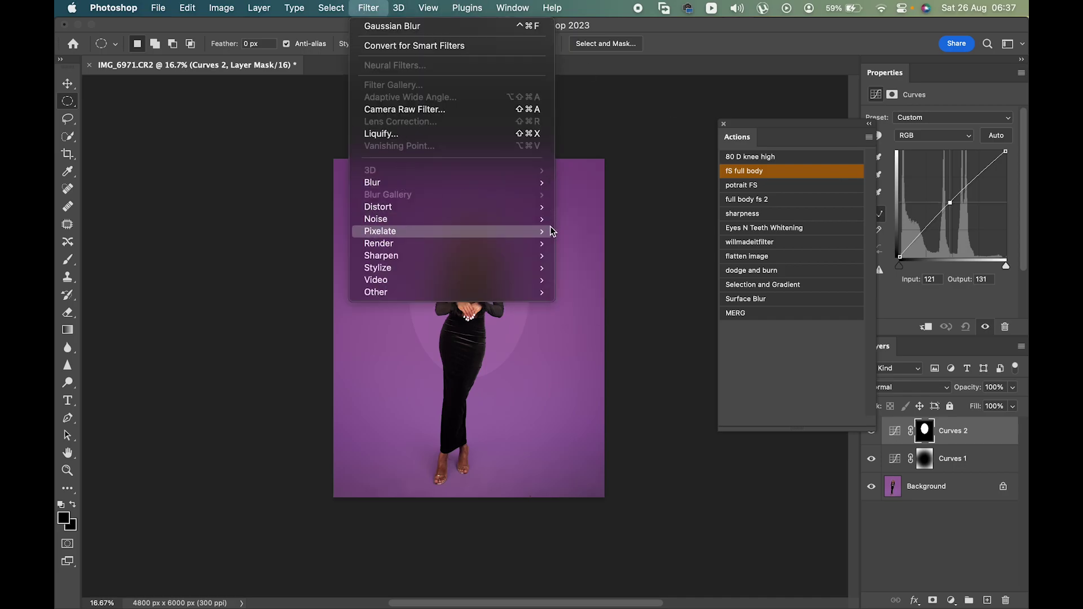
pyautogui.moveTo(507, 185)
pyautogui.click(612, 228)
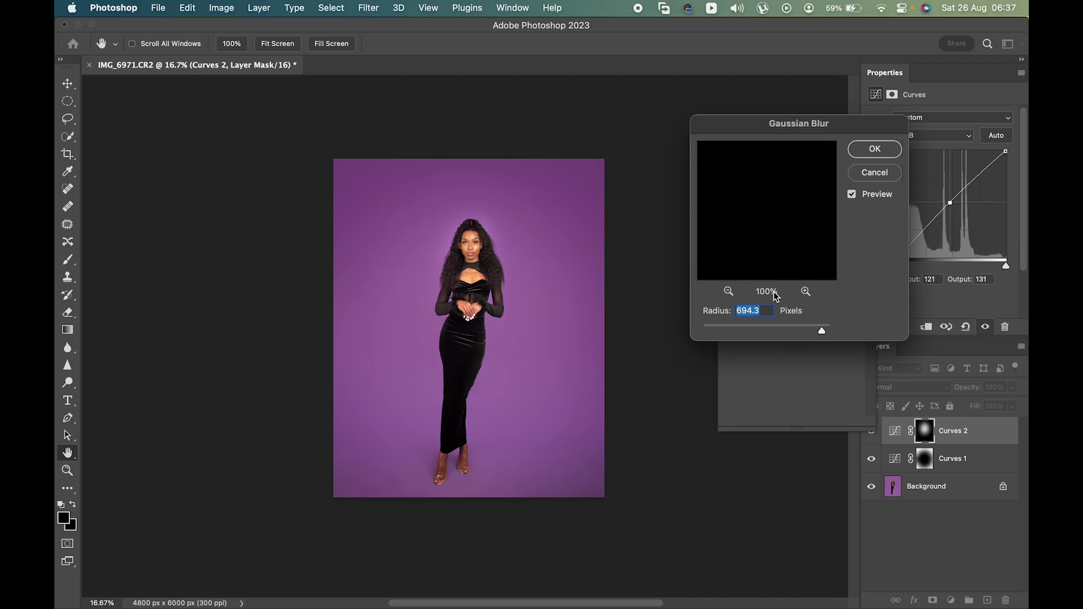
pyautogui.click(874, 149)
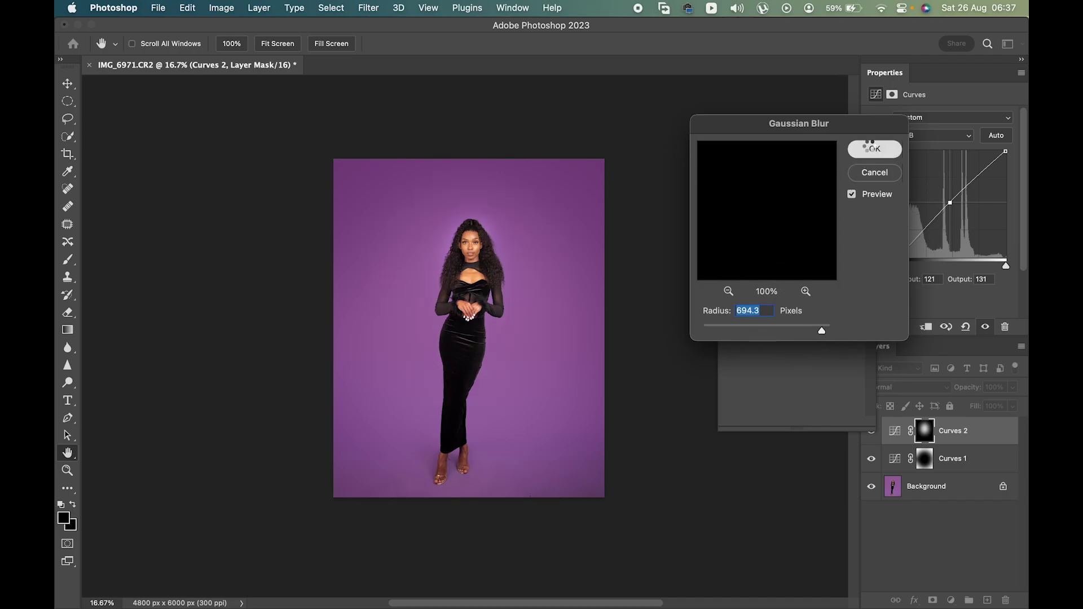
# Step: Put both Curves layers into one group, and move the floating Actions window clear of the layer stack
pyautogui.keyDown('shift'); pyautogui.click(963, 473); pyautogui.keyUp('shift')
pyautogui.moveTo(963, 472); pyautogui.dragTo(969, 597)
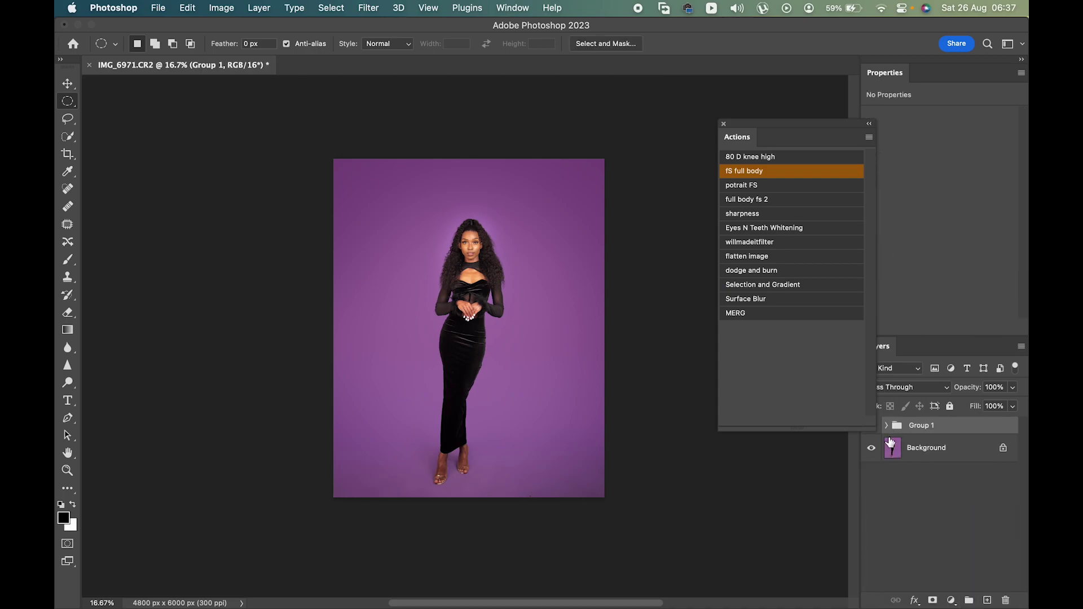
pyautogui.moveTo(797, 121); pyautogui.dragTo(740, 91)
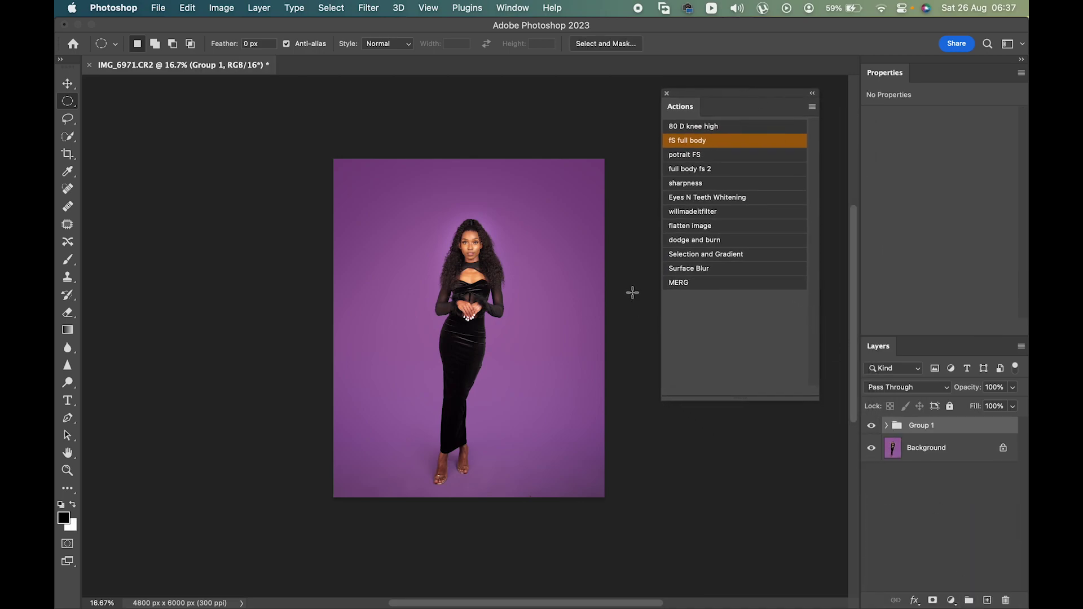
# Step: Compare the portrait with and without the Curves group, and merge the group into the Background layer
pyautogui.click(870, 425)
pyautogui.click(871, 426)
pyautogui.click(871, 426)
pyautogui.click(870, 426)
pyautogui.rightClick(949, 450)
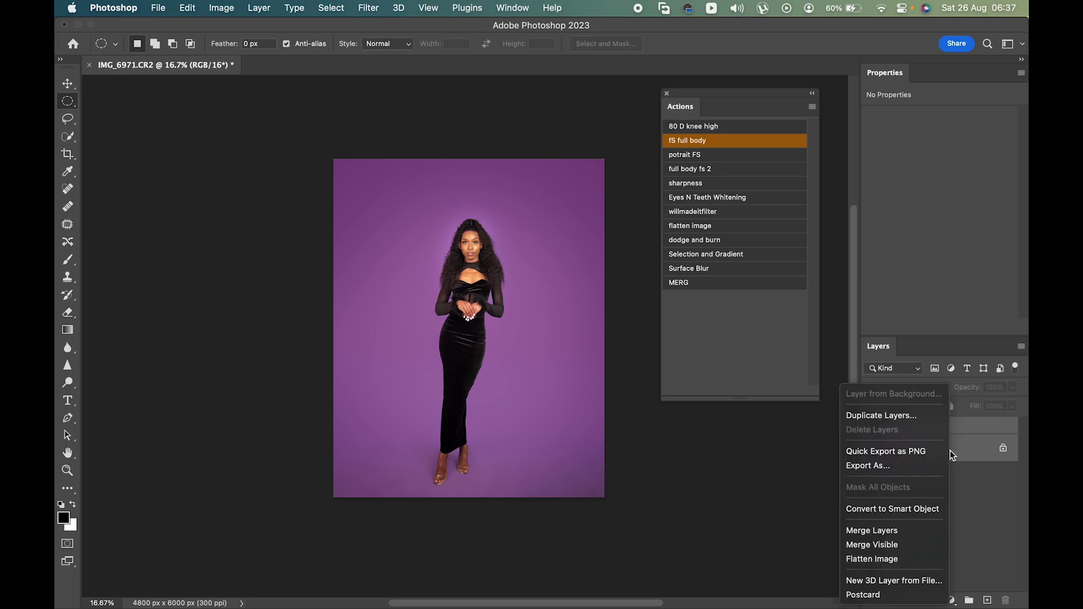
pyautogui.click(907, 539)
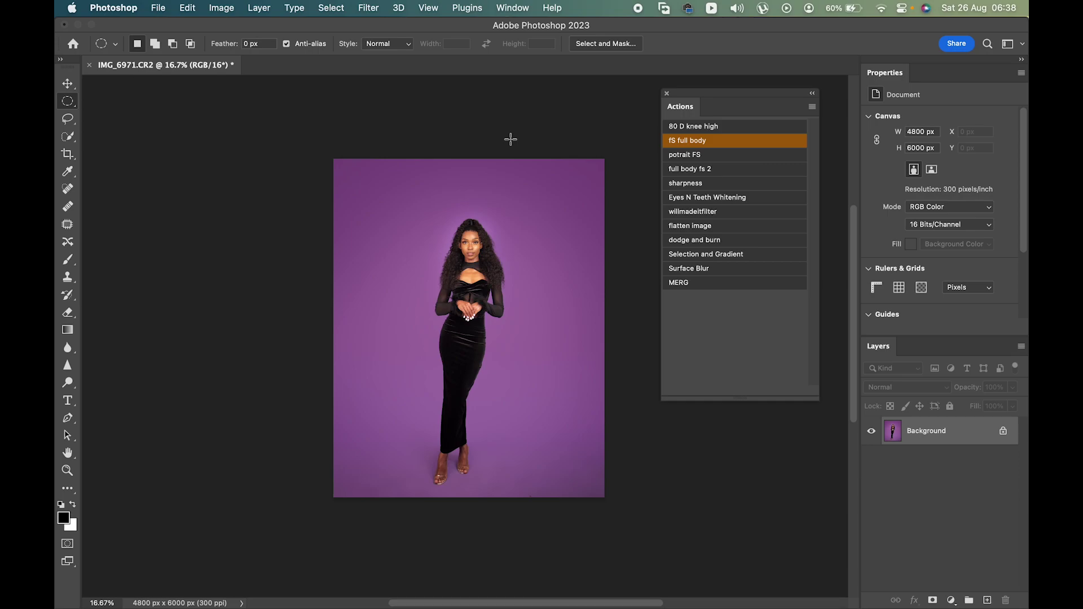
# Step: Run the fS full body action to build the skin-retouching layers, with the woman's face in close-up
pyautogui.click(68, 470)
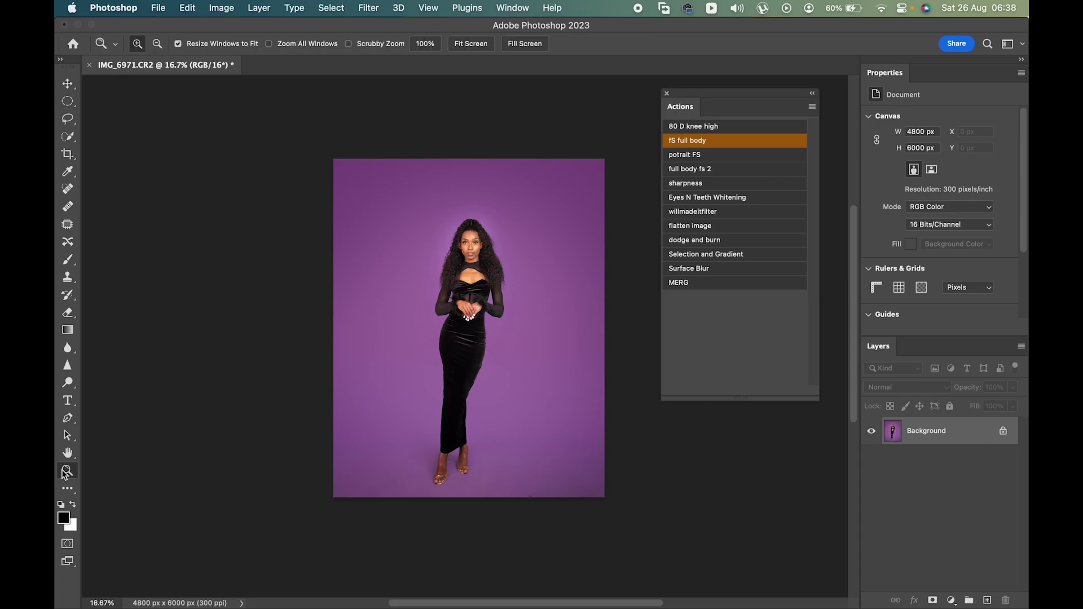
pyautogui.click(422, 183)
pyautogui.moveTo(322, 273); pyautogui.dragTo(434, 536)
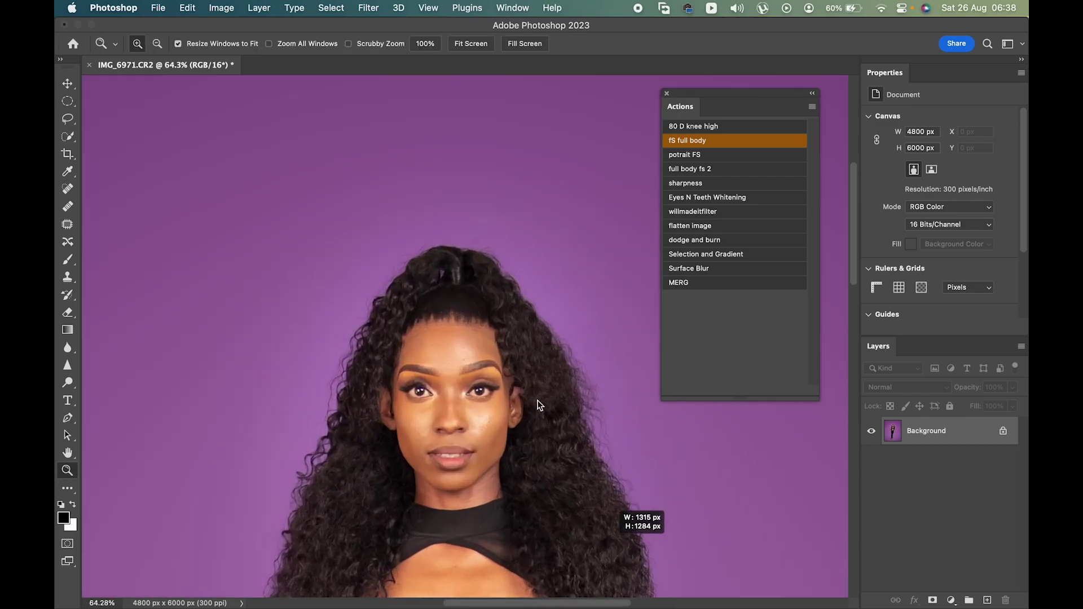
pyautogui.scroll(3, 542, 462)
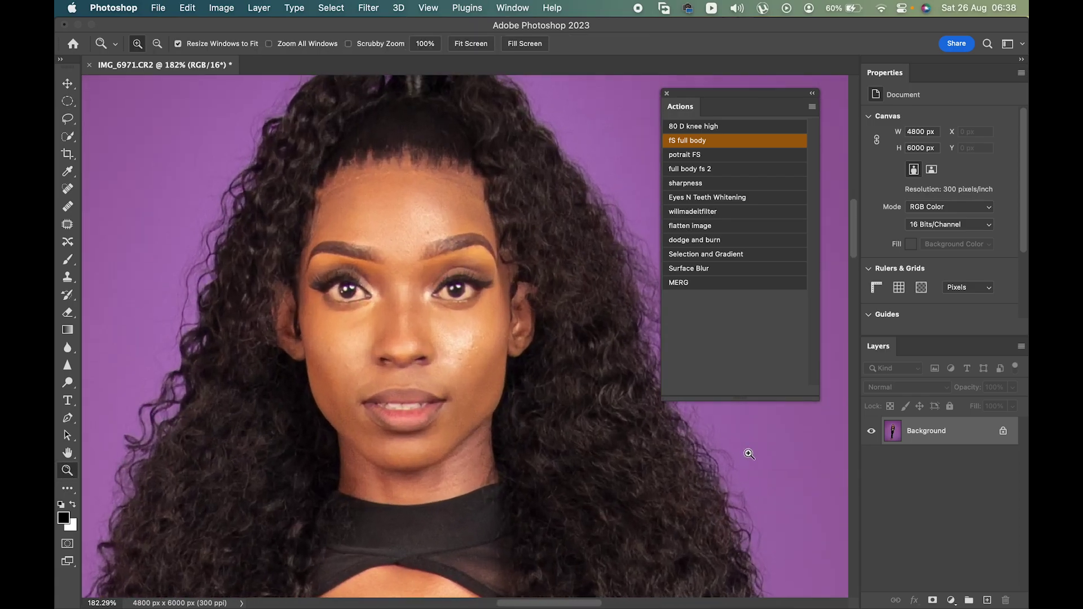
pyautogui.click(720, 143)
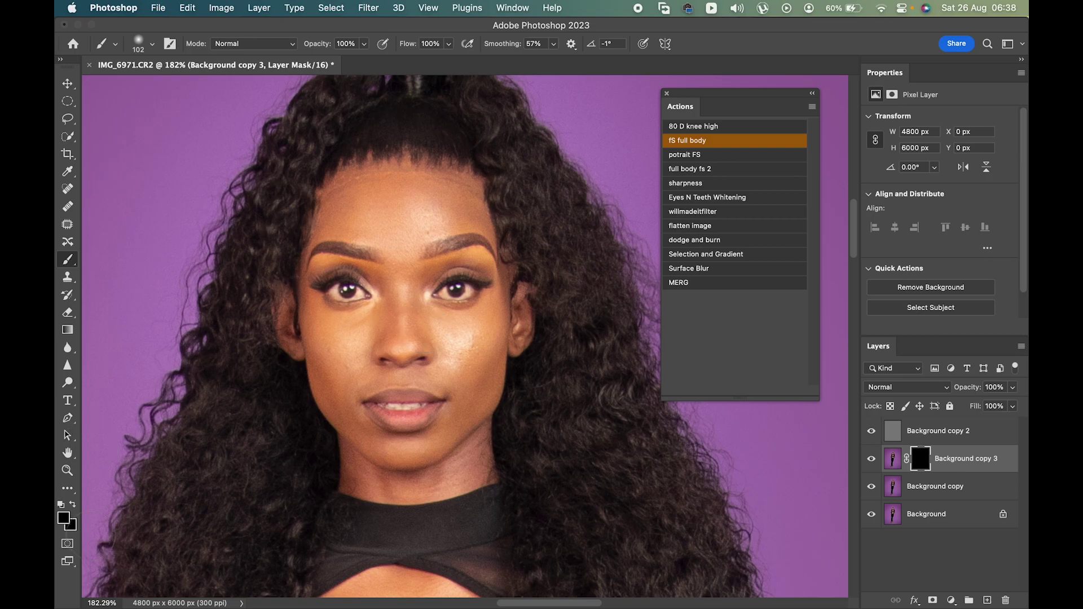
# Step: Paint white (ffffff) over the face on the Background copy 3 mask with the brush reduced to 80 px
pyautogui.click(64, 519)
pyautogui.write('ffffff')
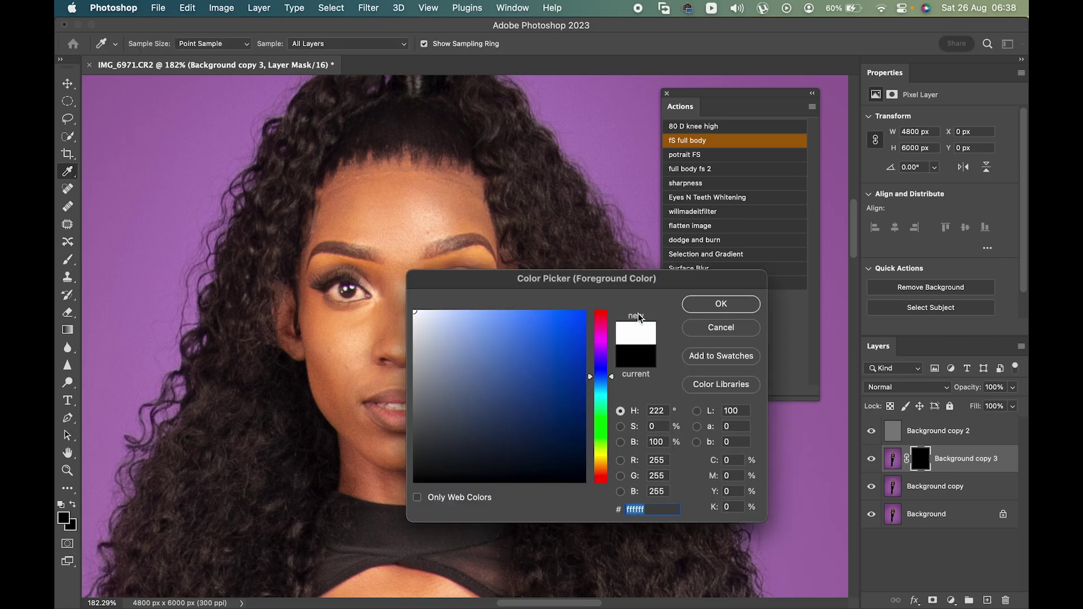
pyautogui.click(721, 303)
pyautogui.press('[')
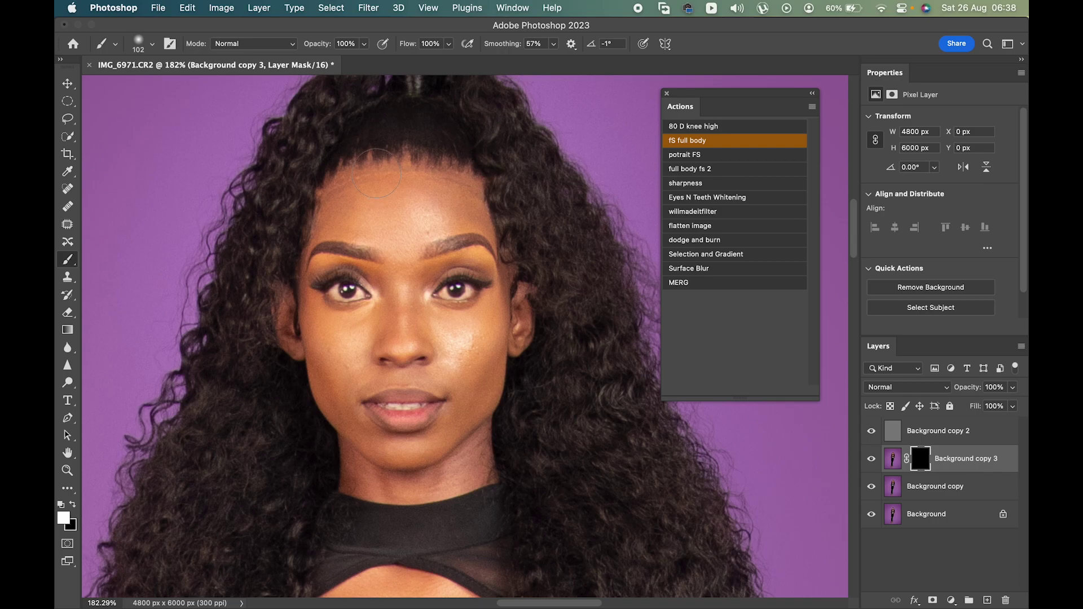
pyautogui.press('[')
pyautogui.press('[')
pyautogui.press('[')
pyautogui.scroll(-1, 429, 299)
pyautogui.press(']')
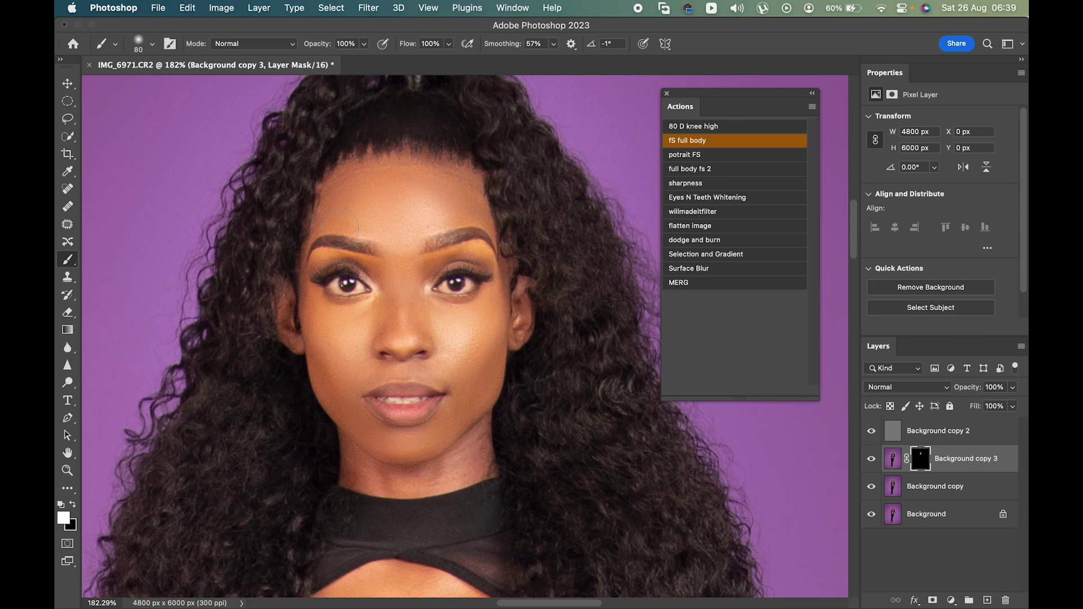
# Step: Paint the mask white over the chest with a 90 px brush, and undo the mask painting on the face and chest
pyautogui.scroll(-5, 340, 263)
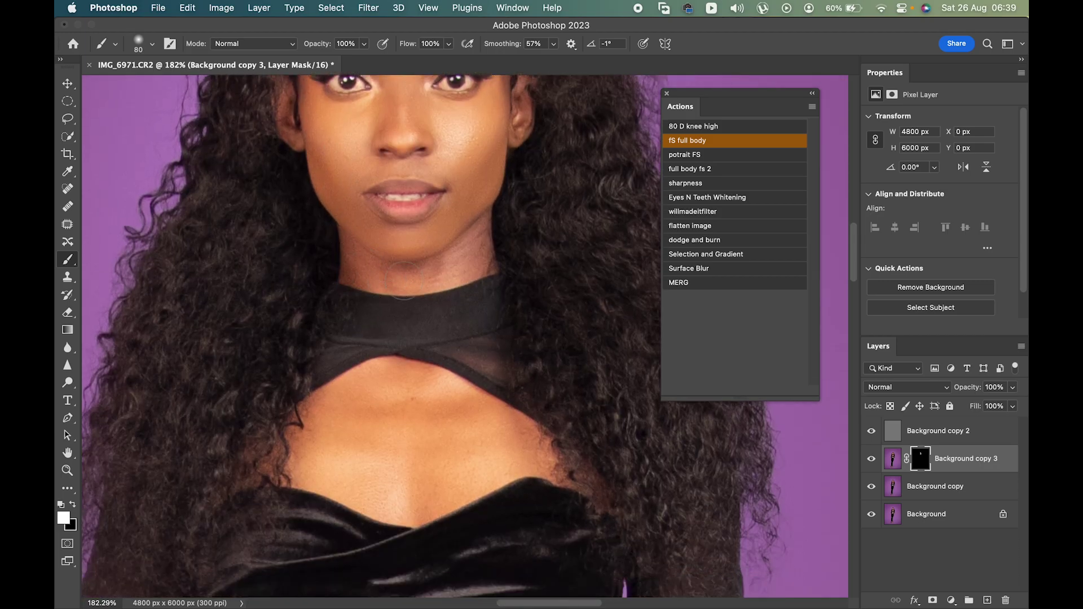
pyautogui.scroll(-2, 387, 361)
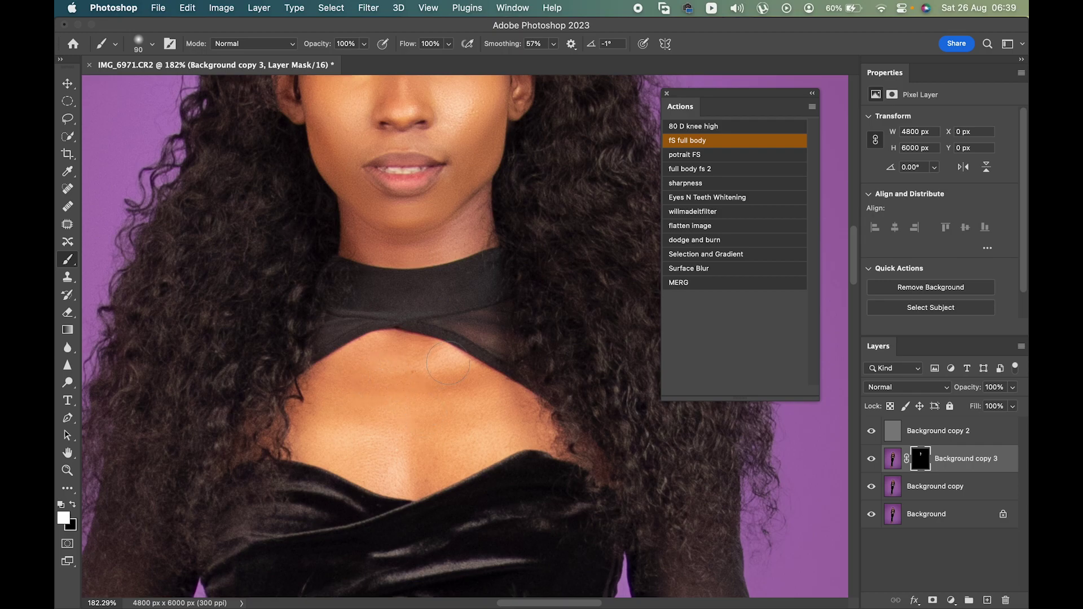
pyautogui.scroll(4, 512, 307)
pyautogui.press(']')
pyautogui.press('super+z')
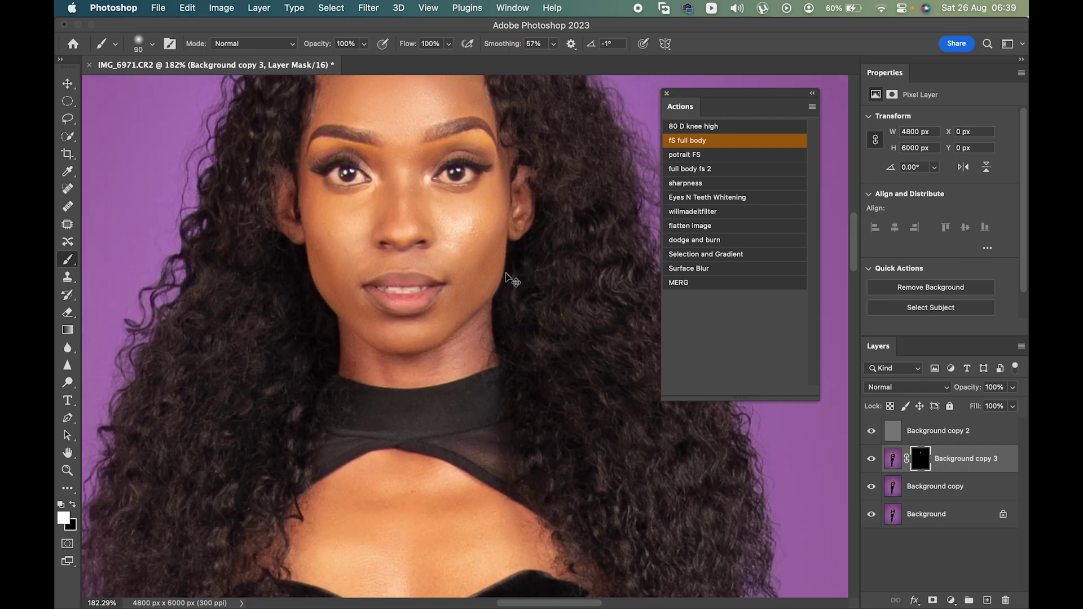
# Step: Set the foreground colour to black for brushing on the Background copy 3 mask
pyautogui.scroll(3, 512, 281)
pyautogui.click(63, 517)
pyautogui.click(526, 478)
pyautogui.click(721, 304)
pyautogui.press('b')
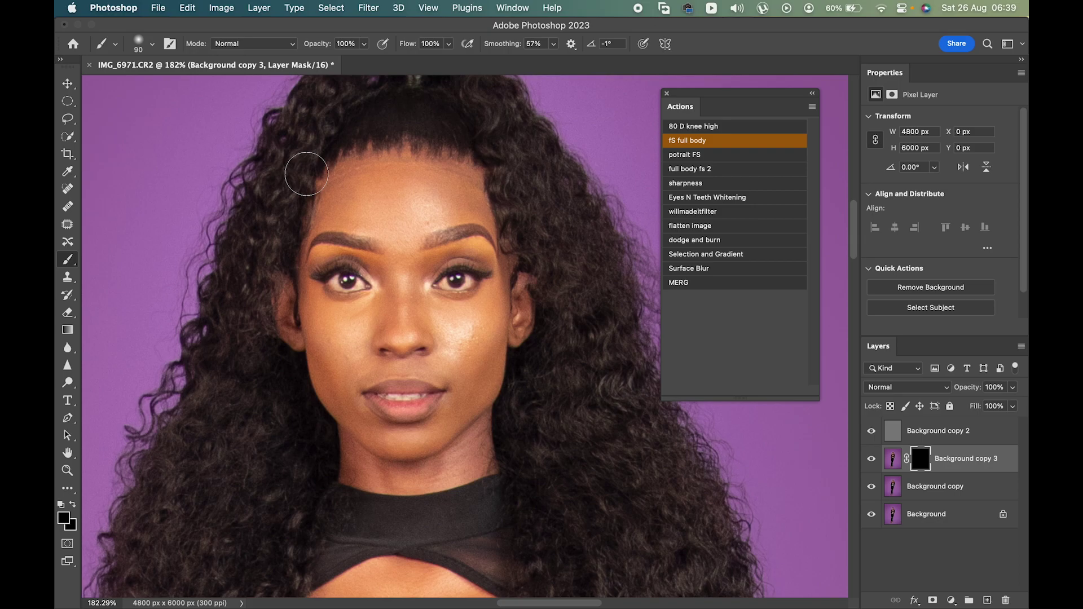
# Step: Switch to the Mixer Brush on the Background copy layer and reduce it to 100 px for blending the forehead skin
pyautogui.click(952, 486)
pyautogui.hotkey('shift', 'b')
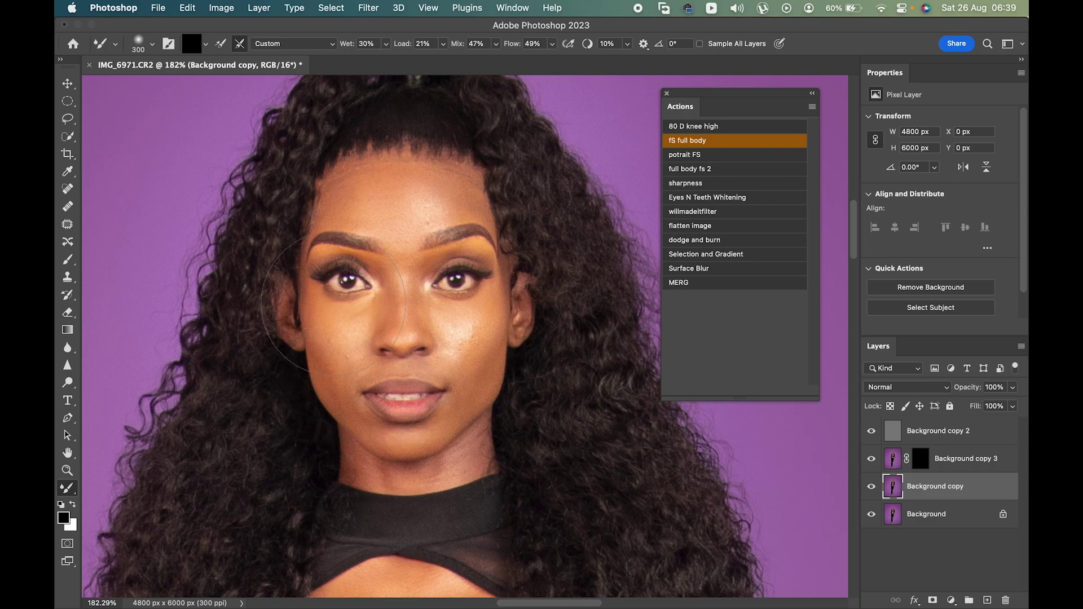
pyautogui.press('[')
pyautogui.press('[')
pyautogui.press('[')
pyautogui.click(135, 195)
pyautogui.press('[')
pyautogui.press('[')
pyautogui.press('[')
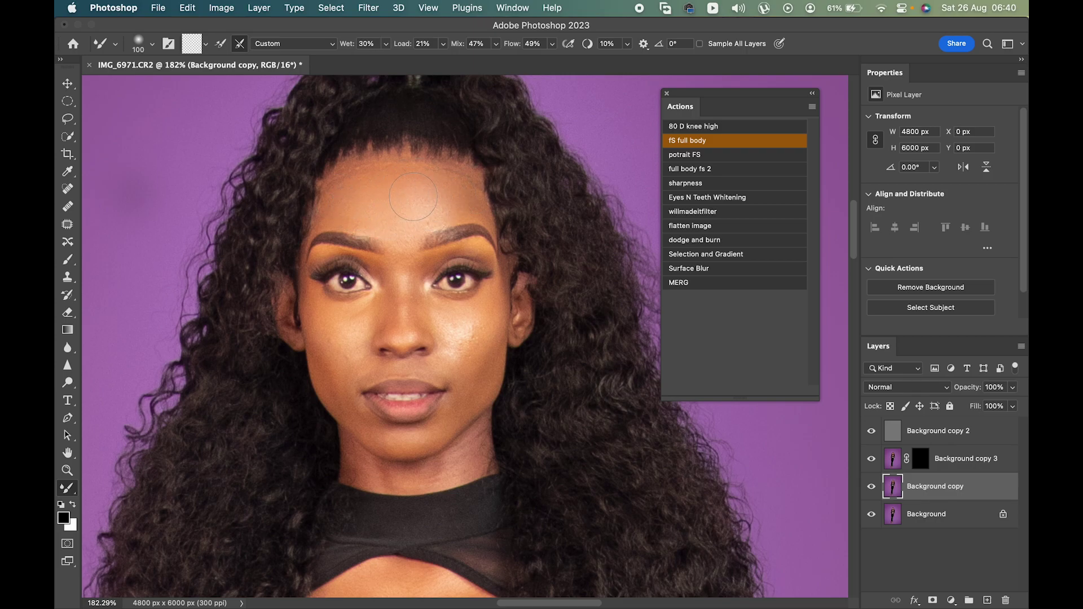
# Step: Blend the skin tones of the upper face with the Mixer Brush reduced to 70 px, and undo the last stroke
pyautogui.press('[')
pyautogui.press('[')
pyautogui.scroll(-4, 403, 220)
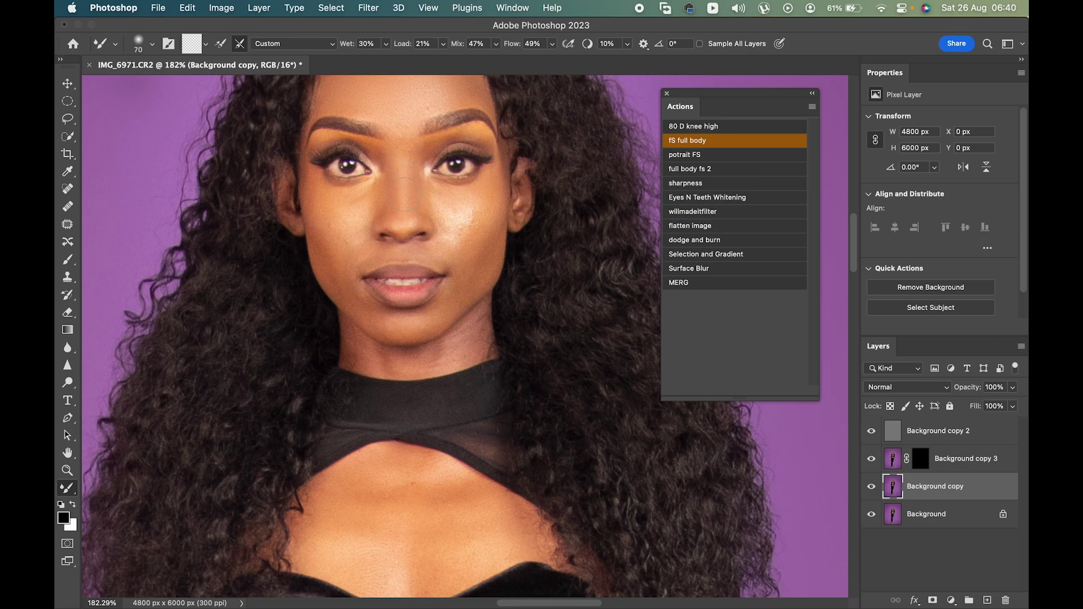
pyautogui.hotkey('ctrl', 'z')
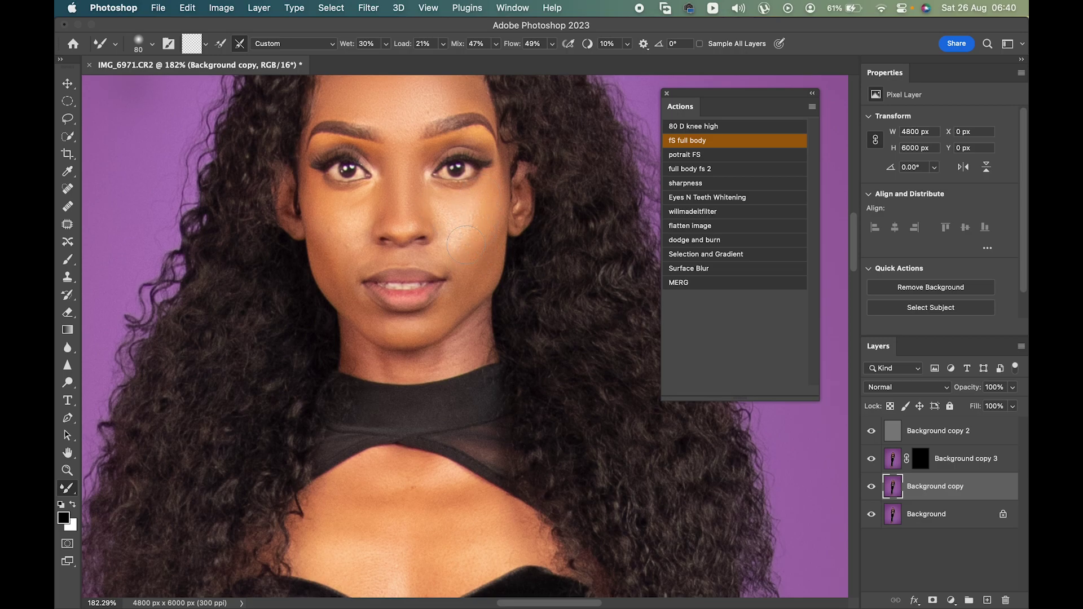
# Step: Smooth the shiny highlight on the cheek beside the nose with the Mixer Brush reduced to 60 px
pyautogui.scroll(-3, 463, 203)
pyautogui.scroll(1, 484, 190)
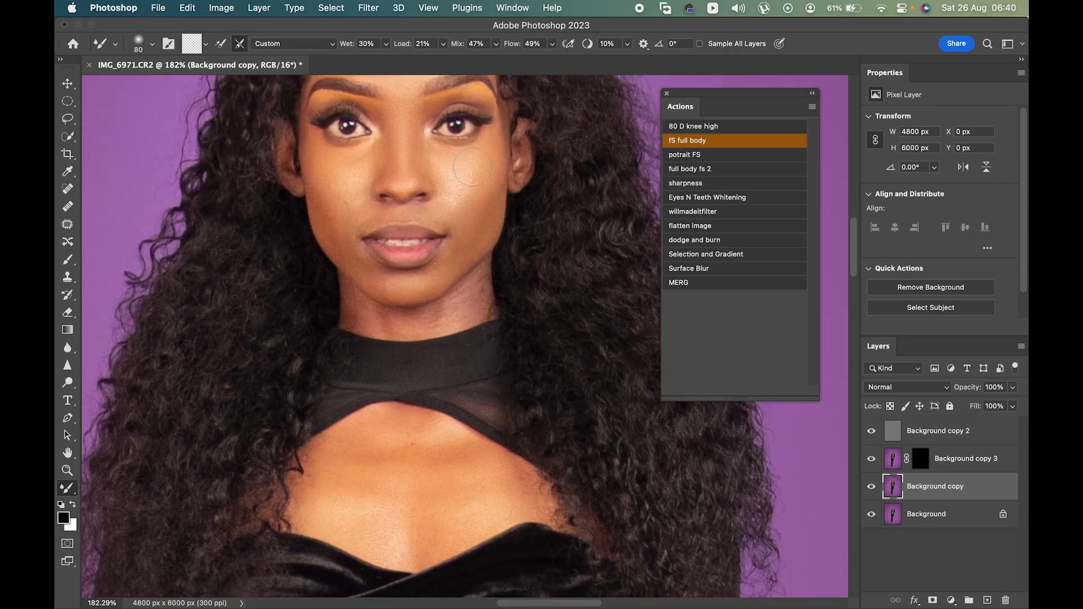
pyautogui.press('[')
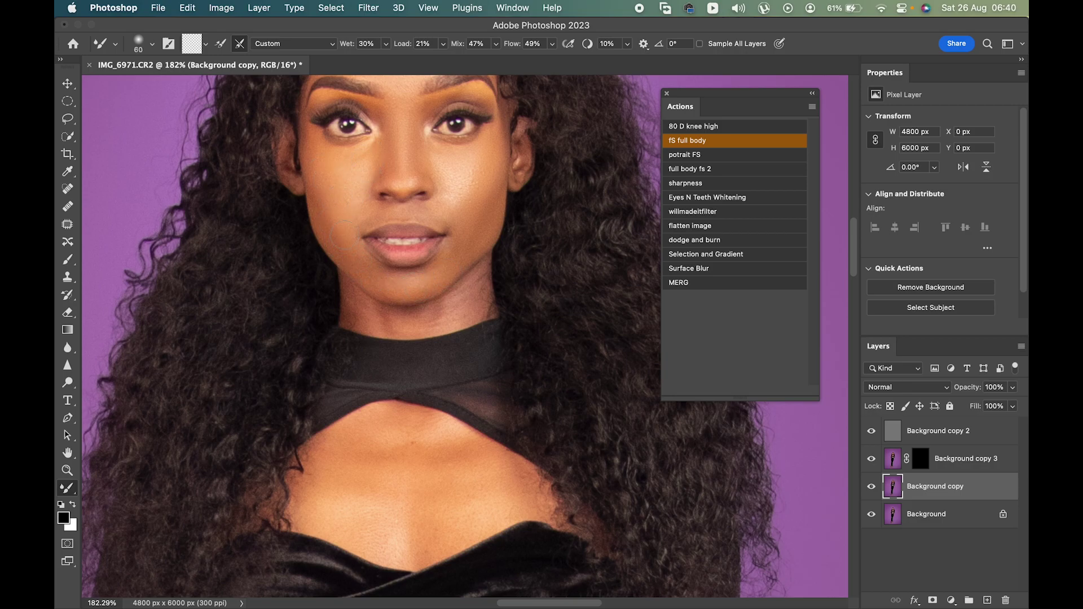
# Step: Blend the skin tones of the exposed chest above the neckline with the Mixer Brush enlarged to 100 px
pyautogui.scroll(-3, 432, 281)
pyautogui.press(']')
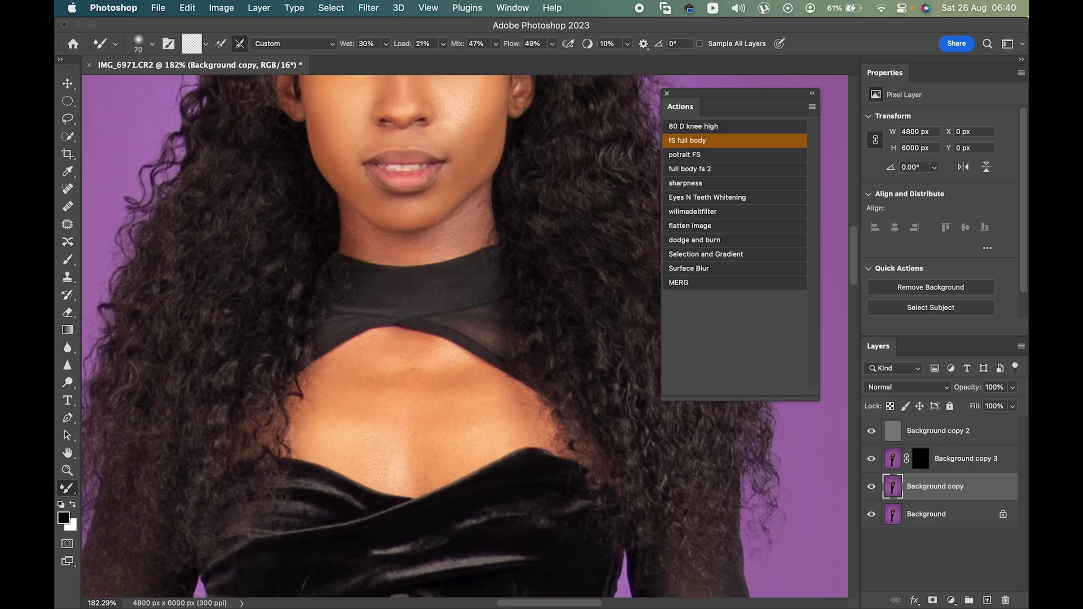
pyautogui.scroll(-3, 431, 280)
pyautogui.press(']')
pyautogui.press(']')
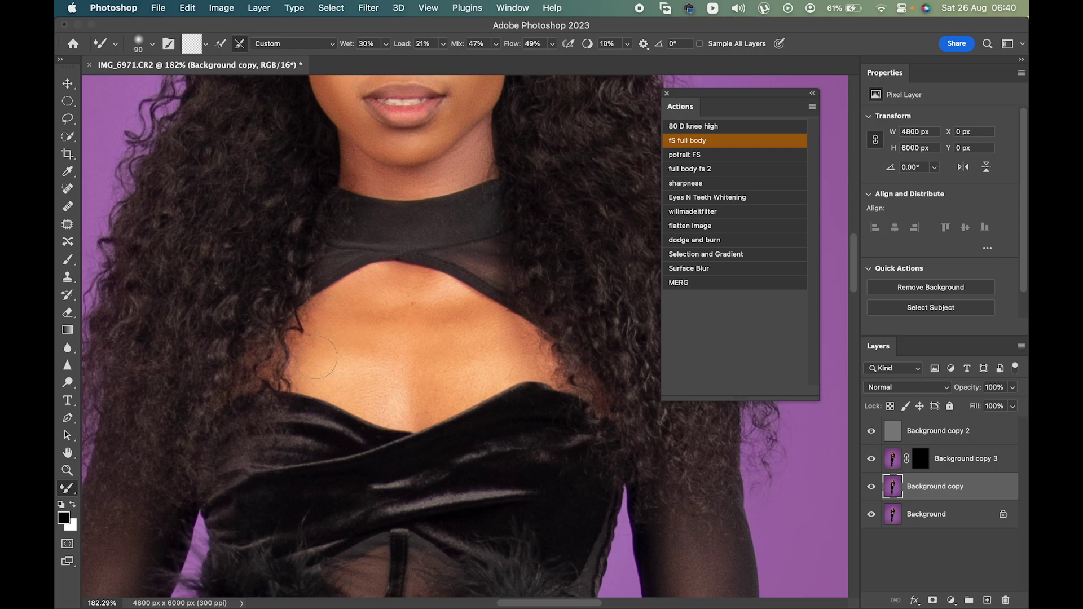
pyautogui.press(']')
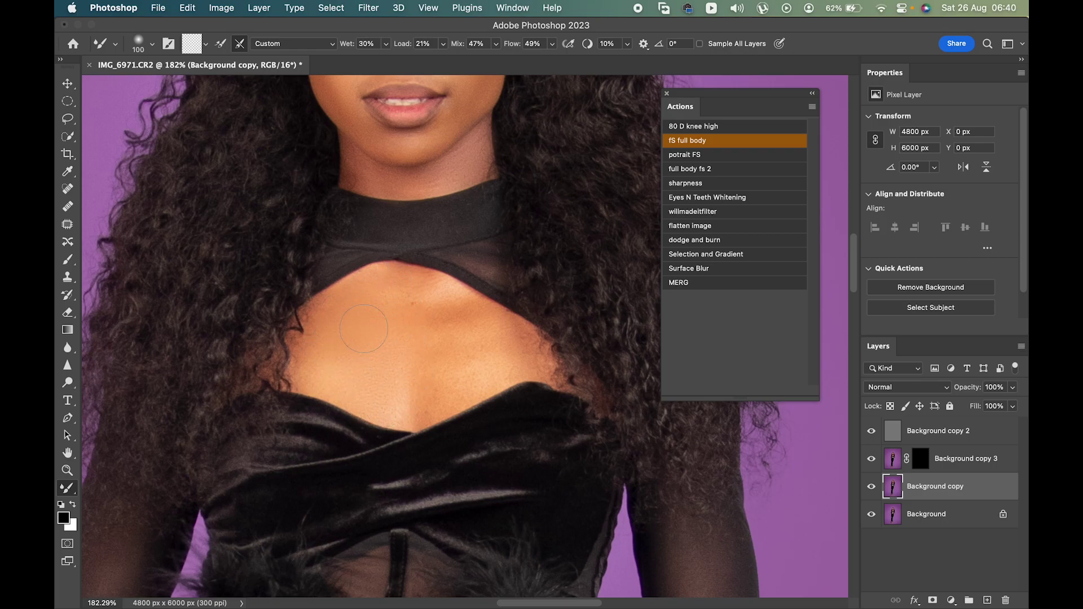
pyautogui.press(']')
pyautogui.scroll(-1, 459, 330)
pyautogui.moveTo(459, 330)
pyautogui.mouseDown()
pyautogui.moveTo(488, 348)
pyautogui.moveTo(474, 355)
pyautogui.moveTo(507, 338)
pyautogui.mouseUp()
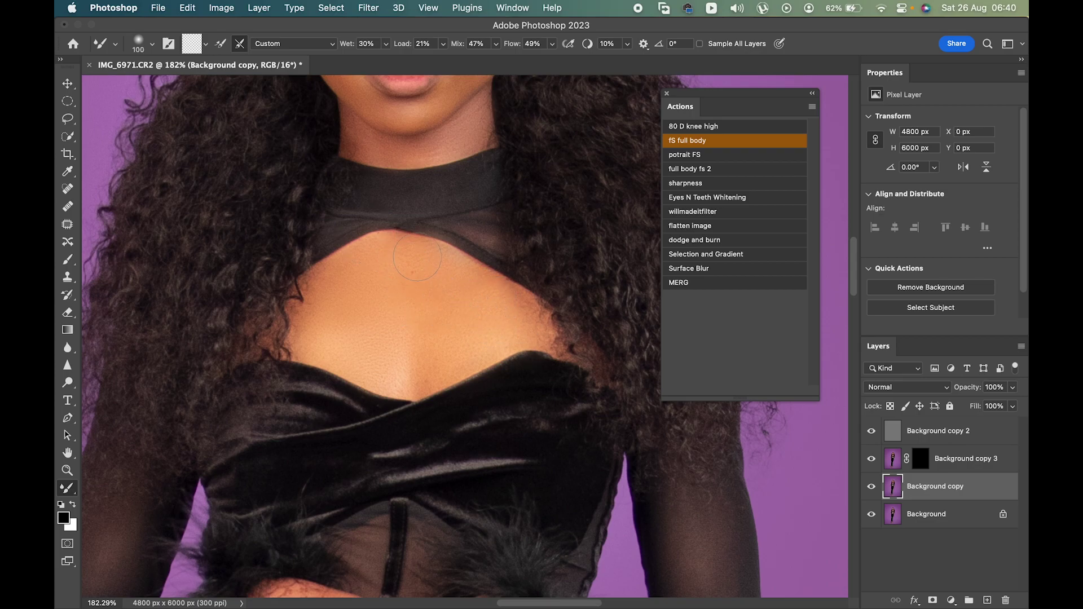
# Step: Blend the skin on the backs of the hands and wrists with the Mixer Brush reduced to 70 and 60 px
pyautogui.press('super+minus')
pyautogui.press('super+minus')
pyautogui.press('super+minus')
pyautogui.press('super+minus')
pyautogui.press('super+minus')
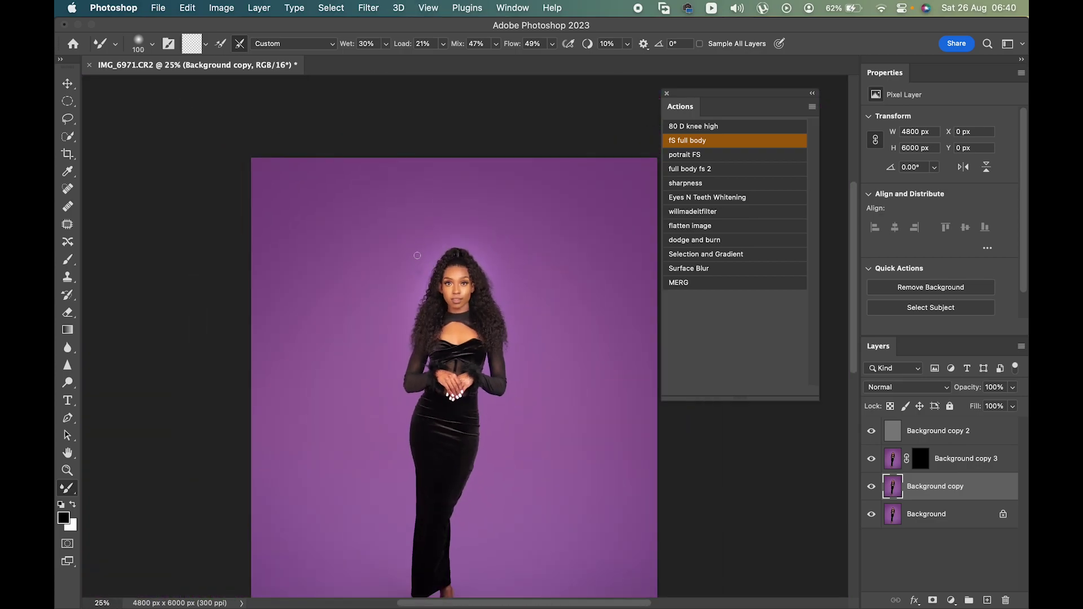
pyautogui.click(67, 470)
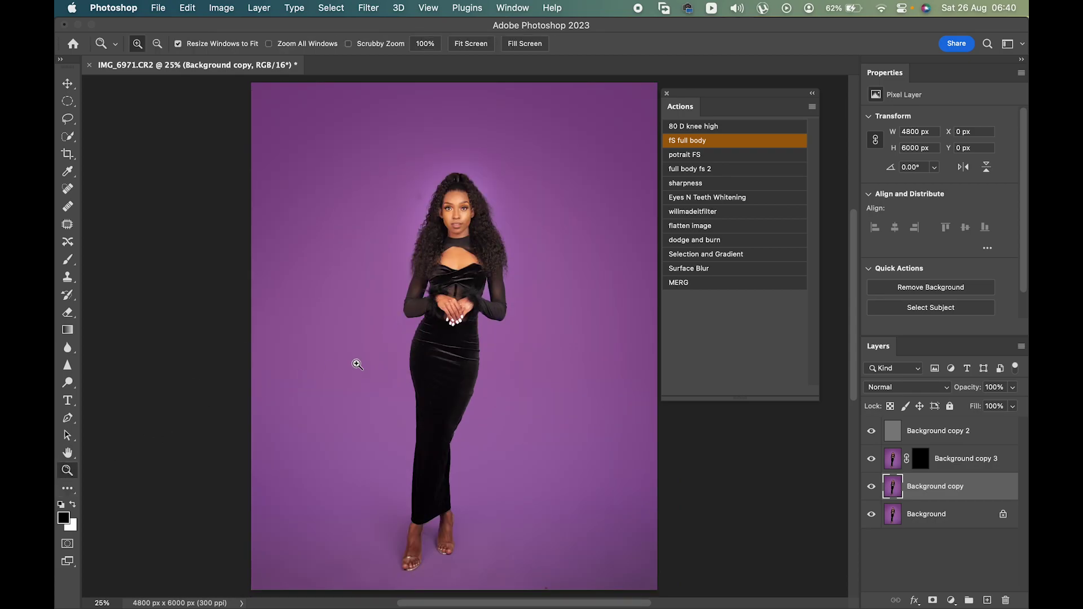
pyautogui.moveTo(529, 338); pyautogui.dragTo(529, 338)
pyautogui.moveTo(352, 285); pyautogui.dragTo(626, 412)
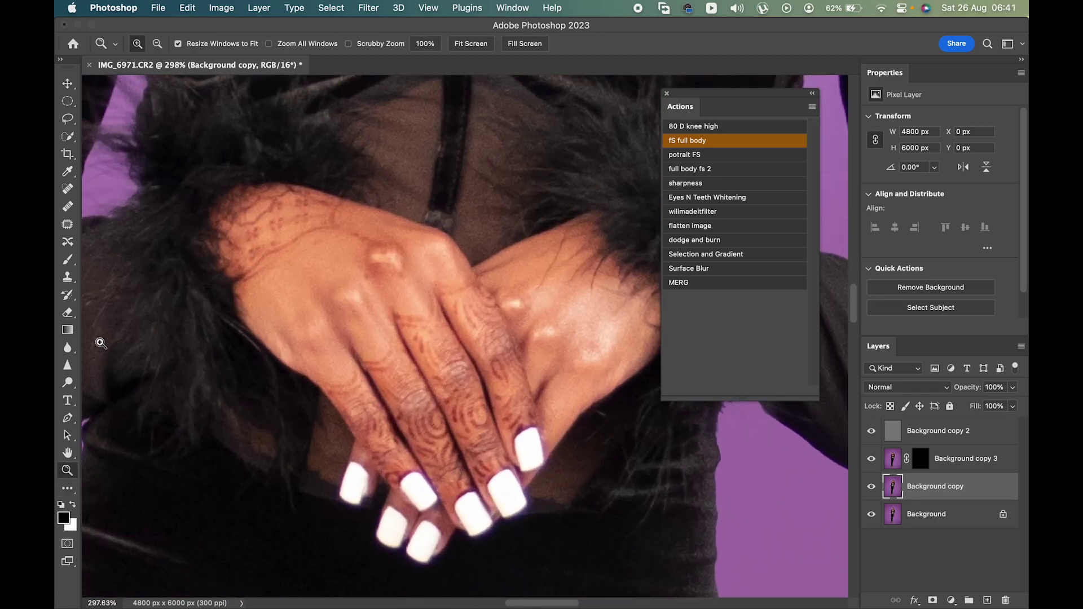
pyautogui.press('b')
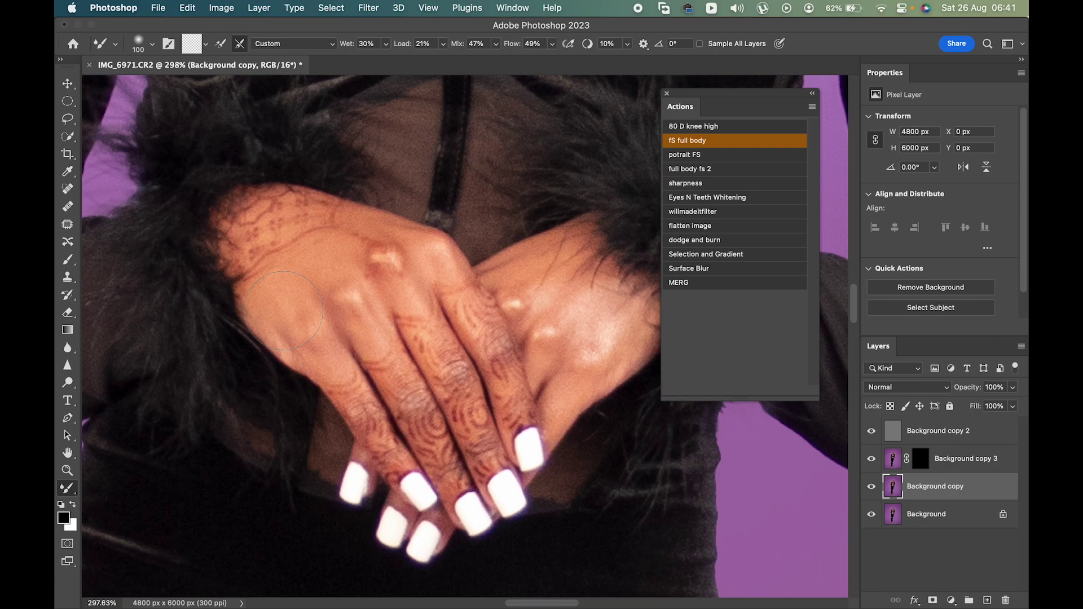
pyautogui.scroll(-2, 284, 310)
pyautogui.press('[')
pyautogui.press('[')
pyautogui.press('[')
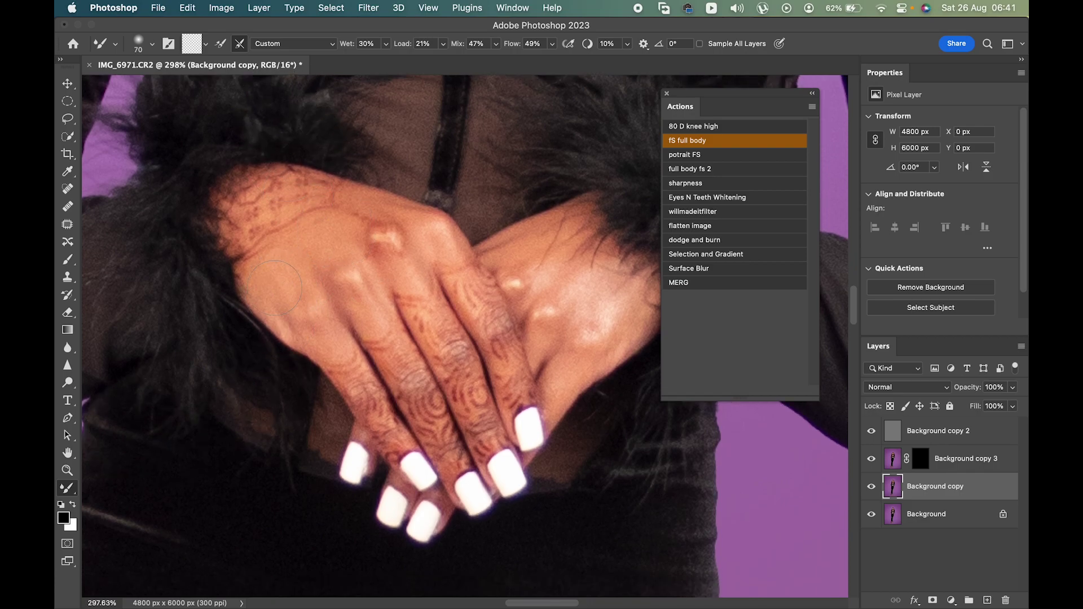
pyautogui.moveTo(321, 250); pyautogui.dragTo(315, 244)
pyautogui.press(']')
pyautogui.scroll(-2, 558, 295)
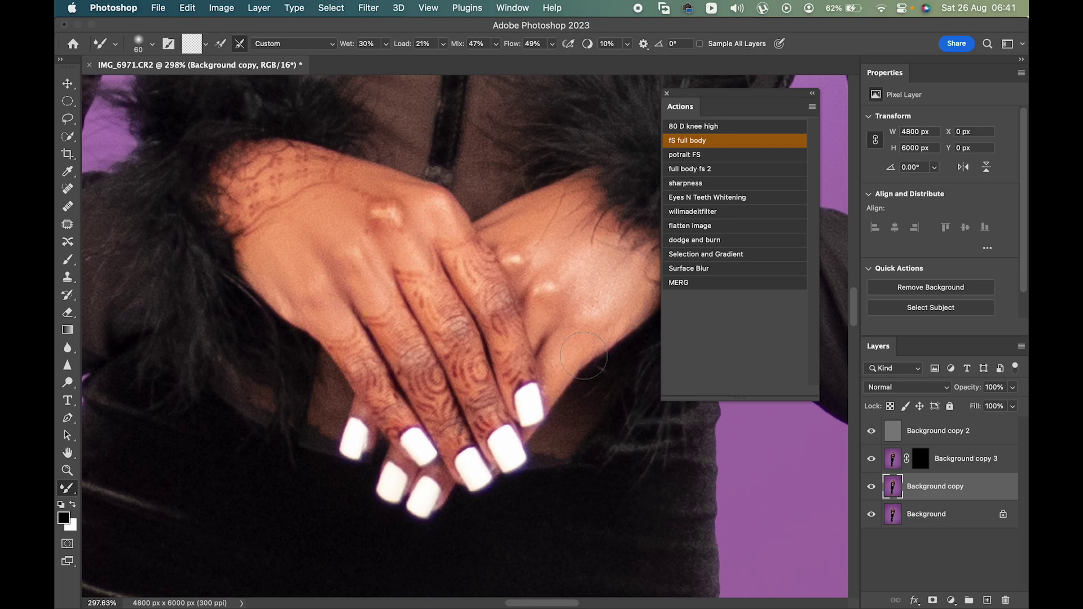
# Step: Smooth the shiny streaks on the front foot and ankle with the Mixer Brush enlarged to between 70 and 90 px
pyautogui.scroll(-15, 584, 356)
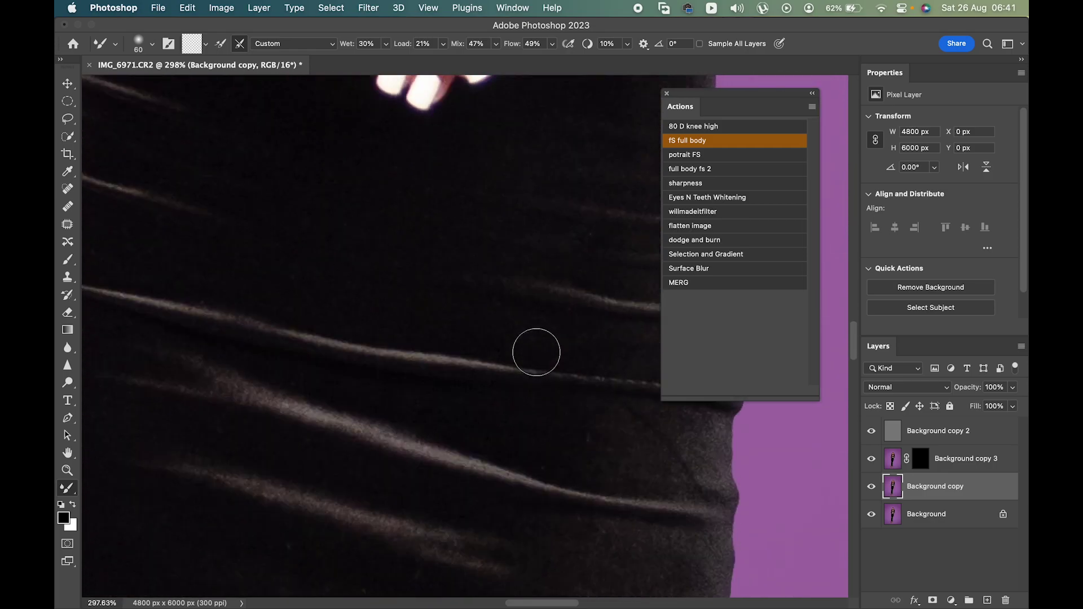
pyautogui.scroll(-10, 535, 344)
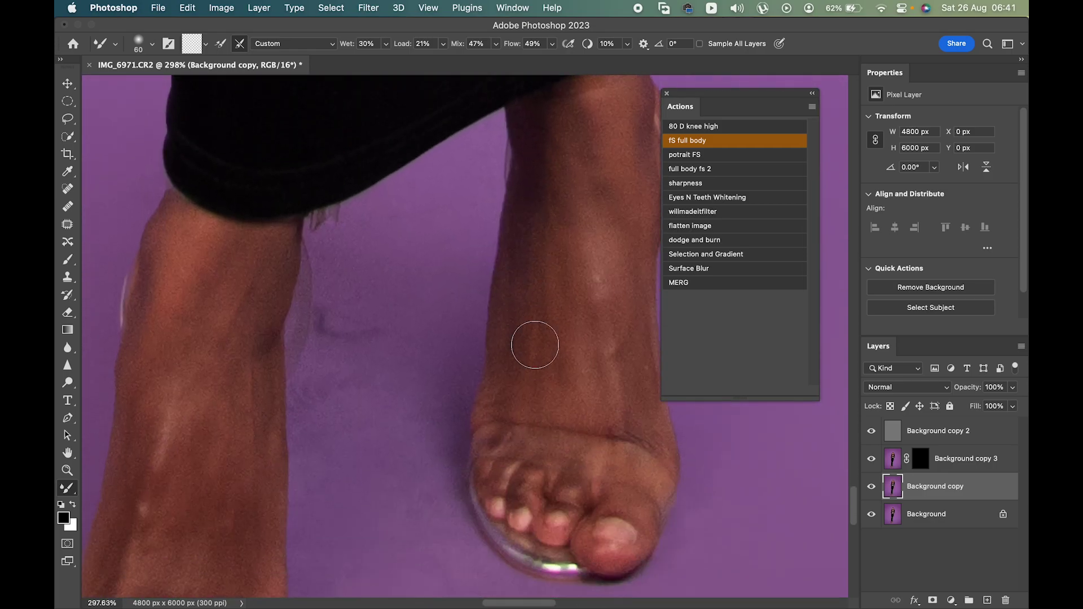
pyautogui.press(']')
pyautogui.press(']')
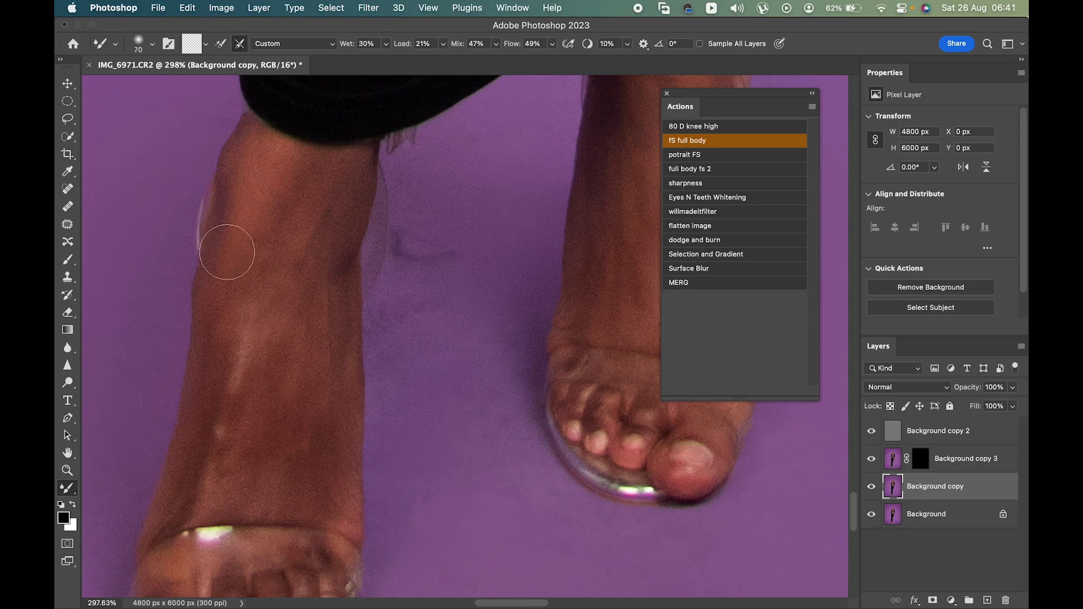
pyautogui.moveTo(276, 416)
pyautogui.mouseDown()
pyautogui.moveTo(242, 314)
pyautogui.moveTo(220, 459)
pyautogui.moveTo(237, 282)
pyautogui.moveTo(307, 305)
pyautogui.mouseUp()
pyautogui.press(']')
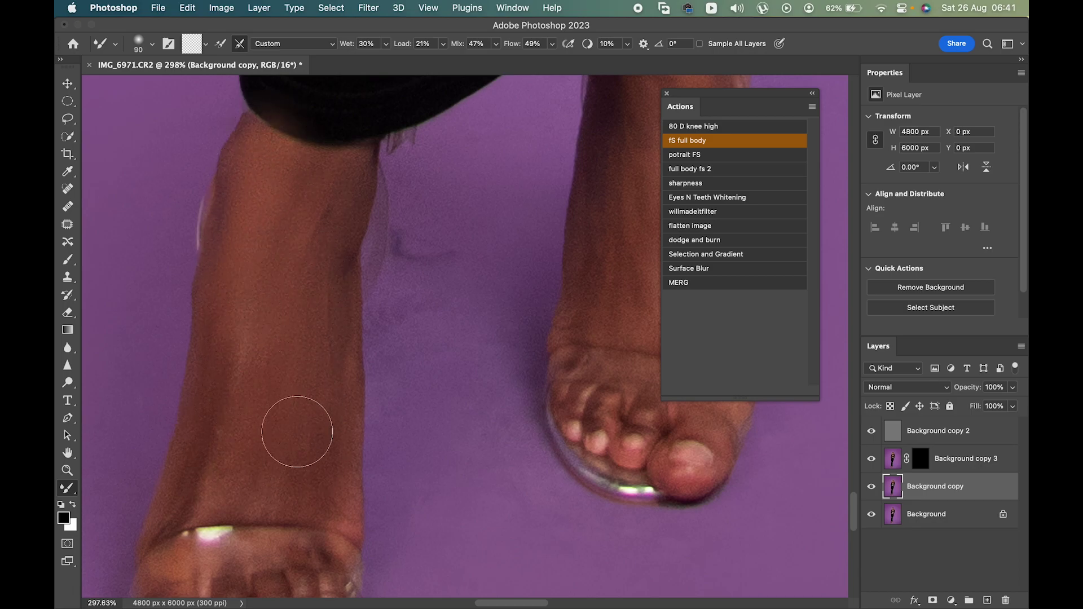
pyautogui.scroll(-2, 304, 265)
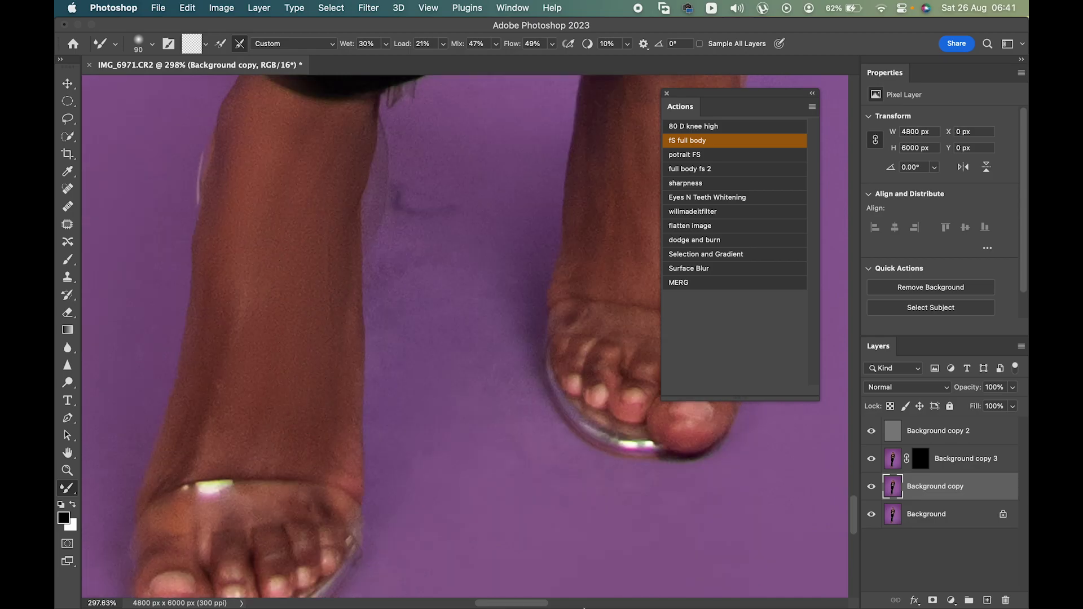
# Step: Blend the skin of the rear foot and ankle with the Mixer Brush at 100 px
pyautogui.moveTo(529, 606); pyautogui.dragTo(564, 607)
pyautogui.press(']')
pyautogui.scroll(3, 347, 225)
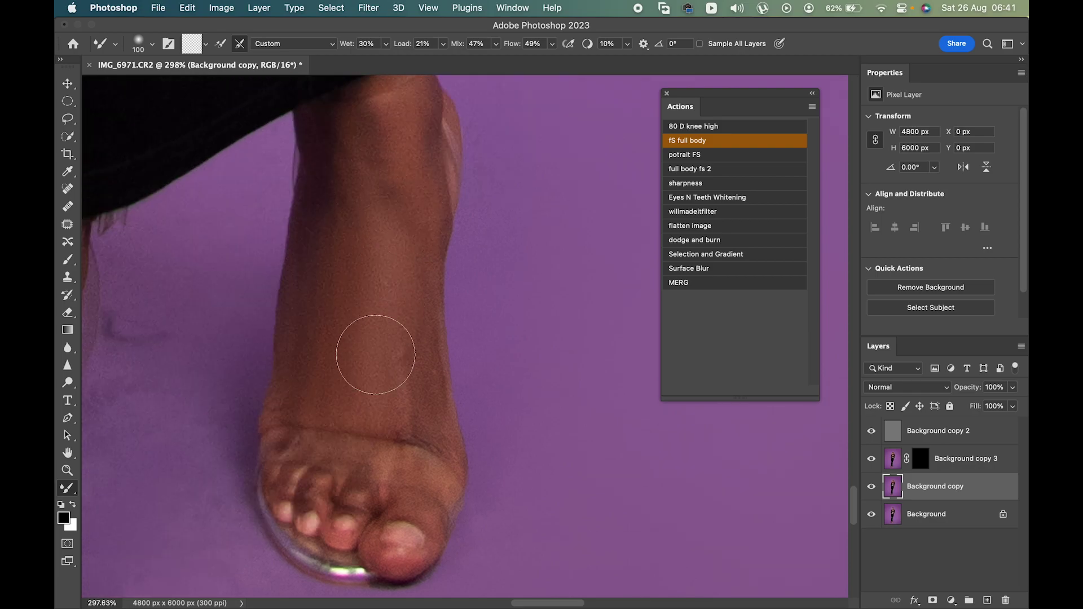
pyautogui.scroll(3, 367, 265)
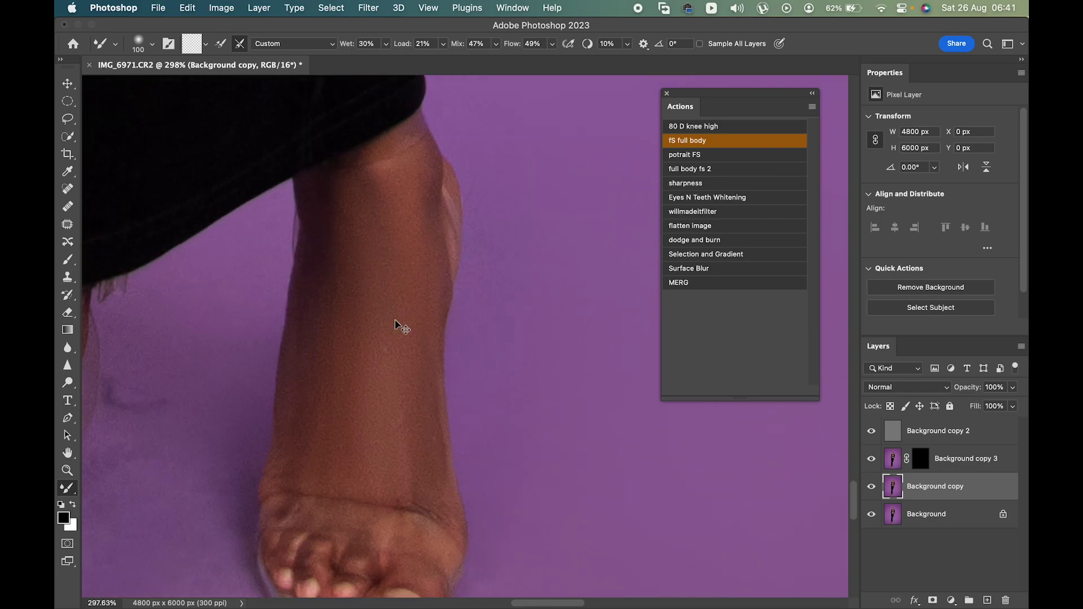
# Step: Examine the smoothed skin across the full figure and around the upper body
pyautogui.press('super+1')
pyautogui.press('super+minus')
pyautogui.press('super+minus')
pyautogui.press('super+minus')
pyautogui.scroll(4, 394, 326)
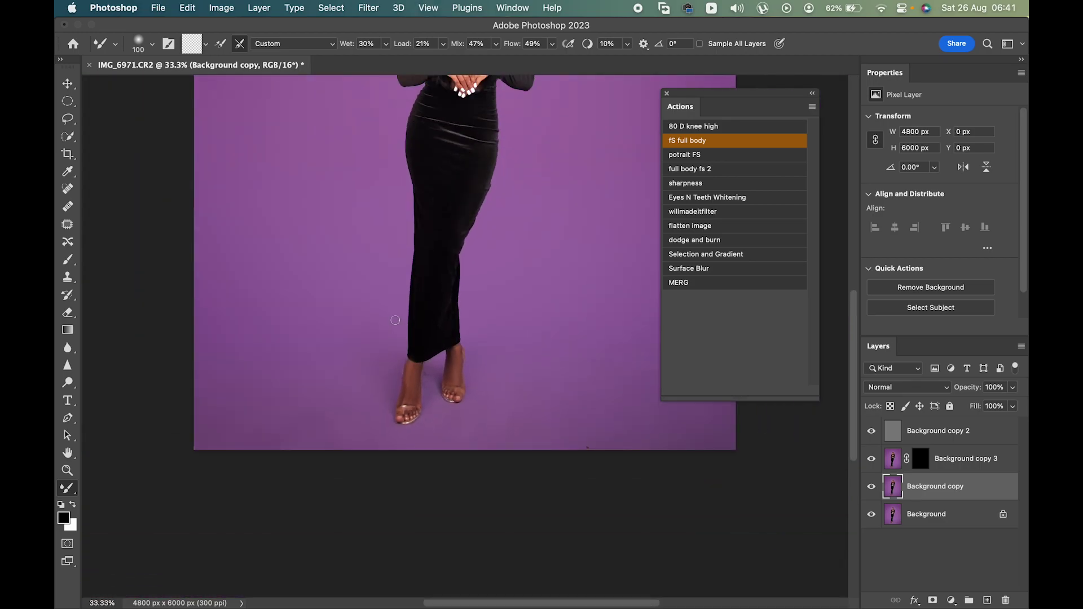
pyautogui.press('super+minus')
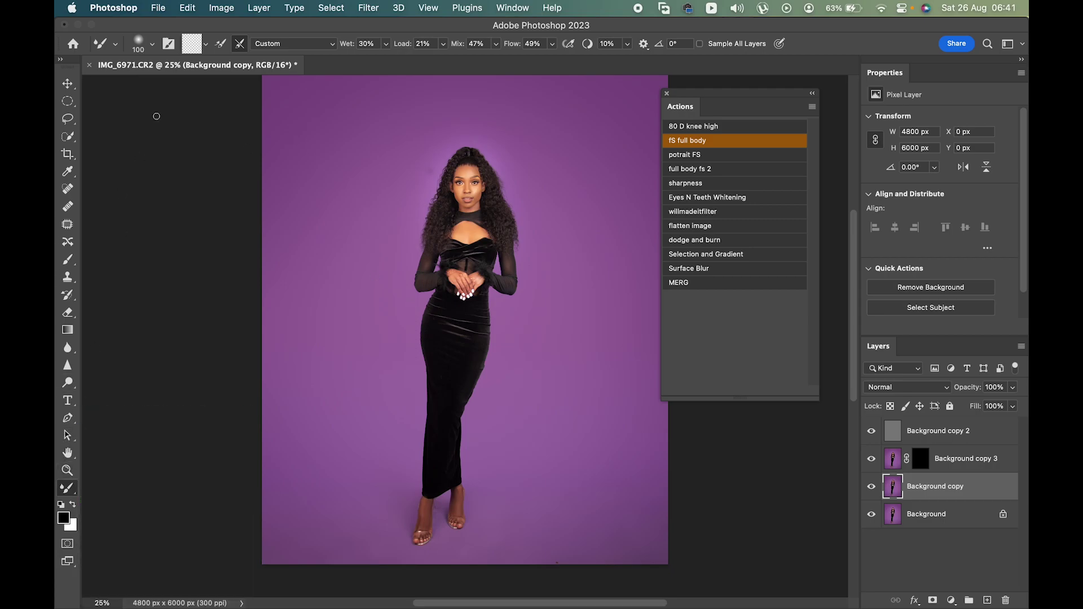
pyautogui.click(67, 470)
pyautogui.moveTo(414, 173); pyautogui.dragTo(578, 324)
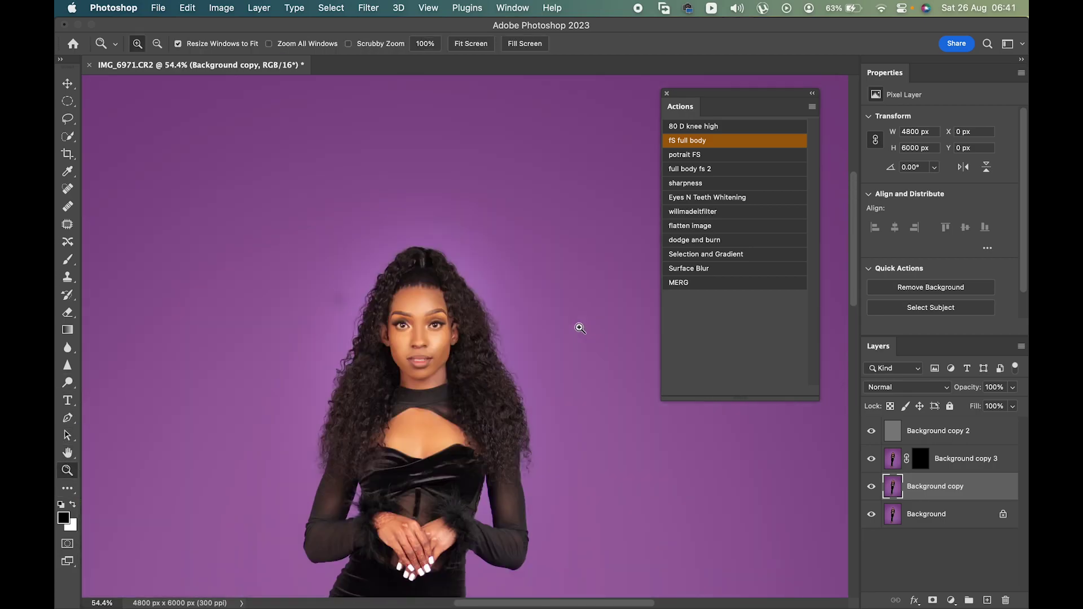
pyautogui.keyDown('alt'); pyautogui.click(581, 327); pyautogui.keyUp('alt')
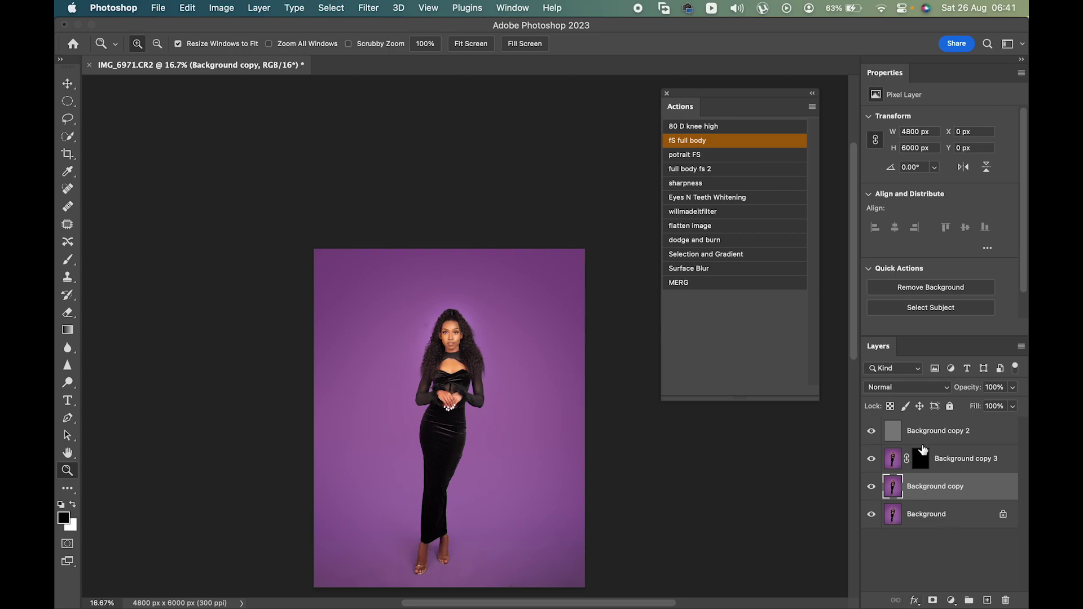
# Step: Run the sharpness action from the Background copy 2 layer and check its effect on the figure
pyautogui.click(956, 435)
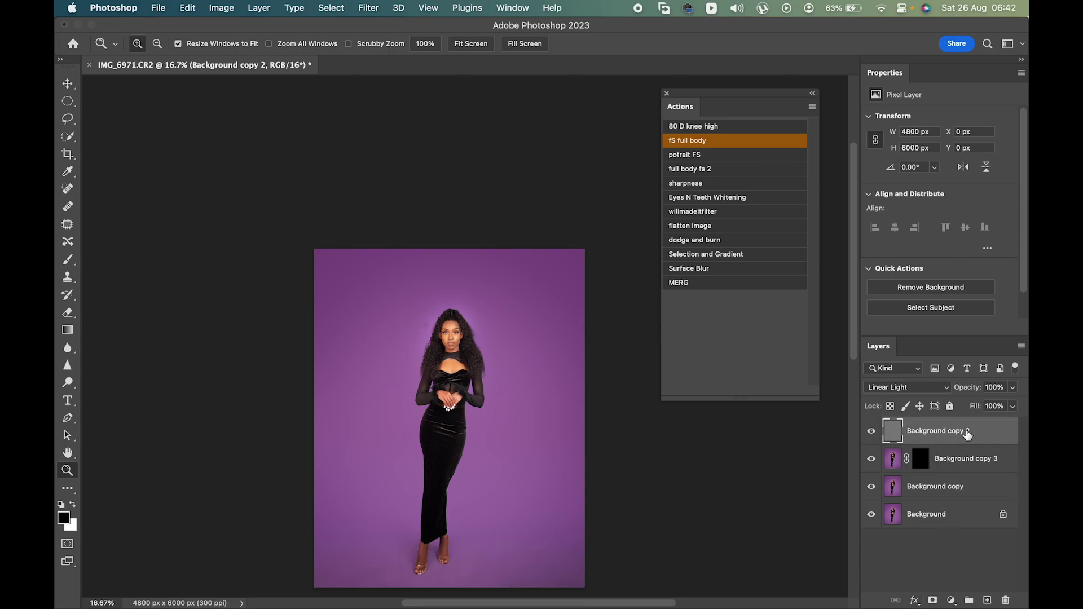
pyautogui.click(699, 184)
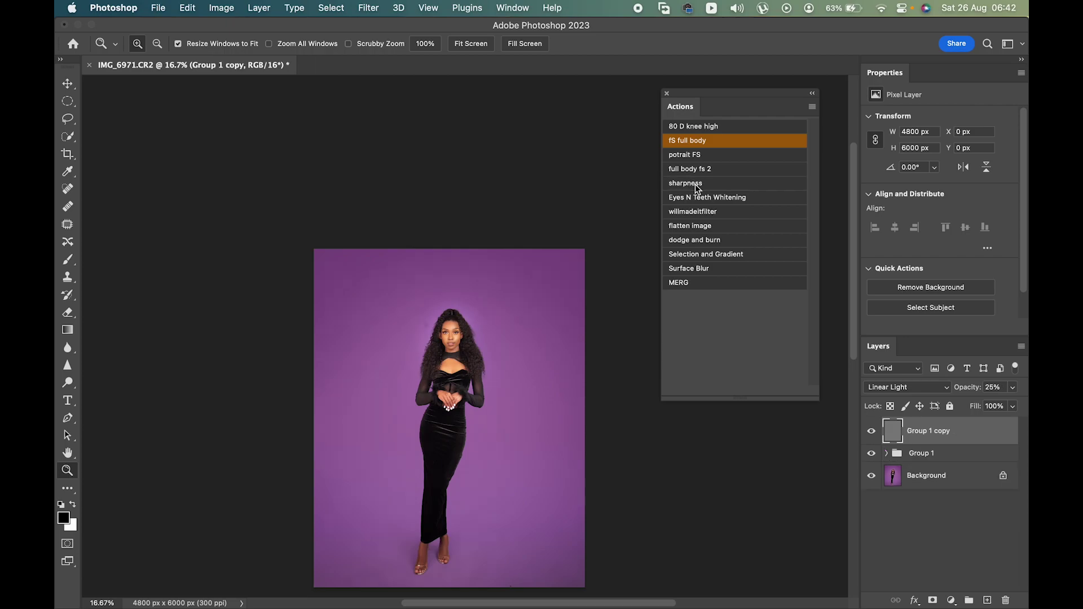
pyautogui.click(448, 367)
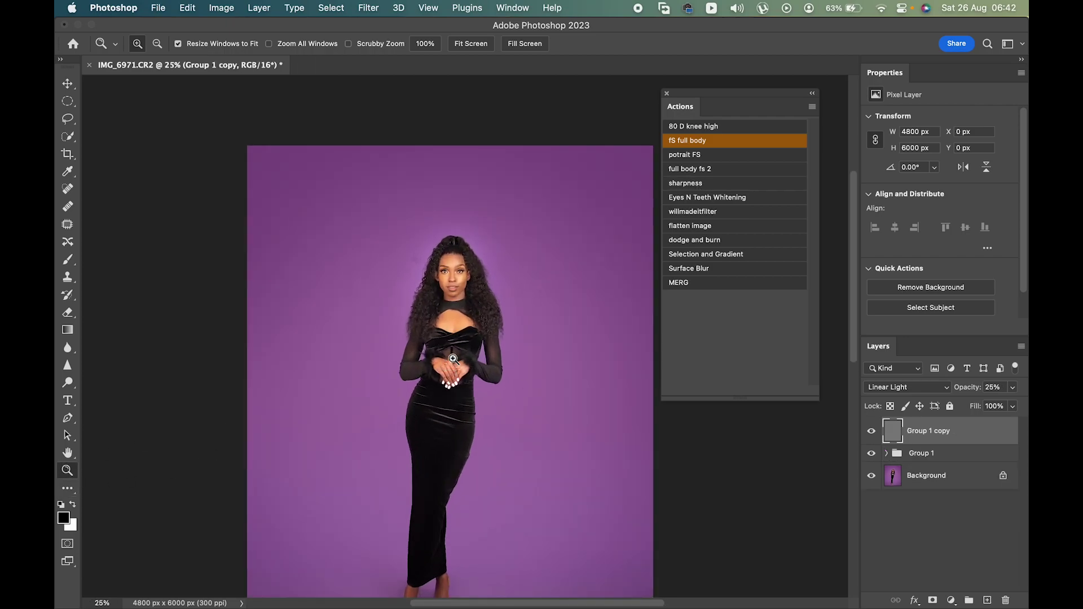
pyautogui.click(450, 364)
pyautogui.scroll(-2, 452, 359)
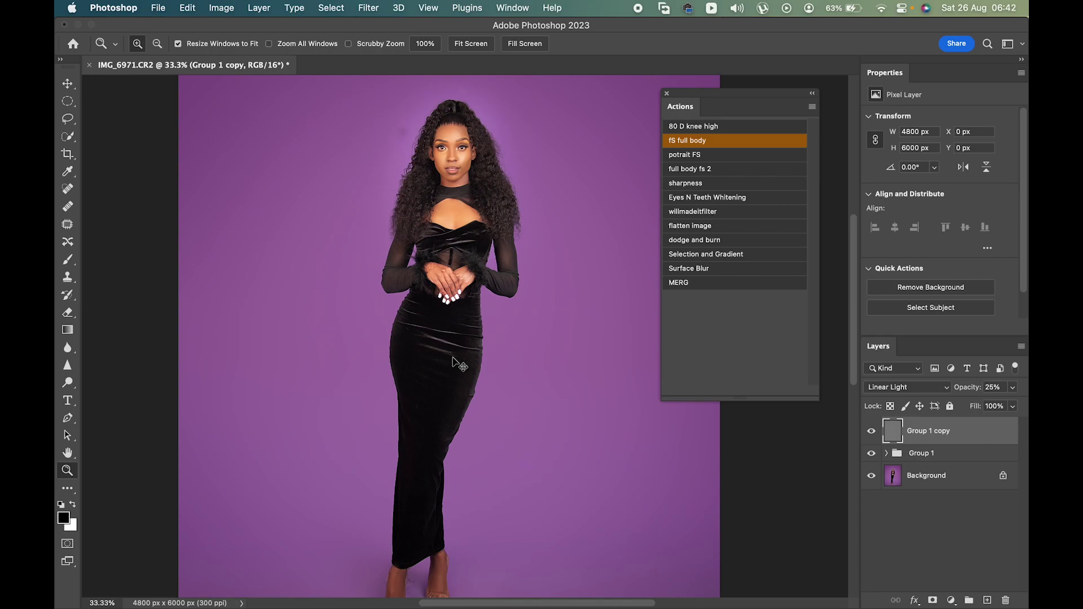
pyautogui.press('super+minus')
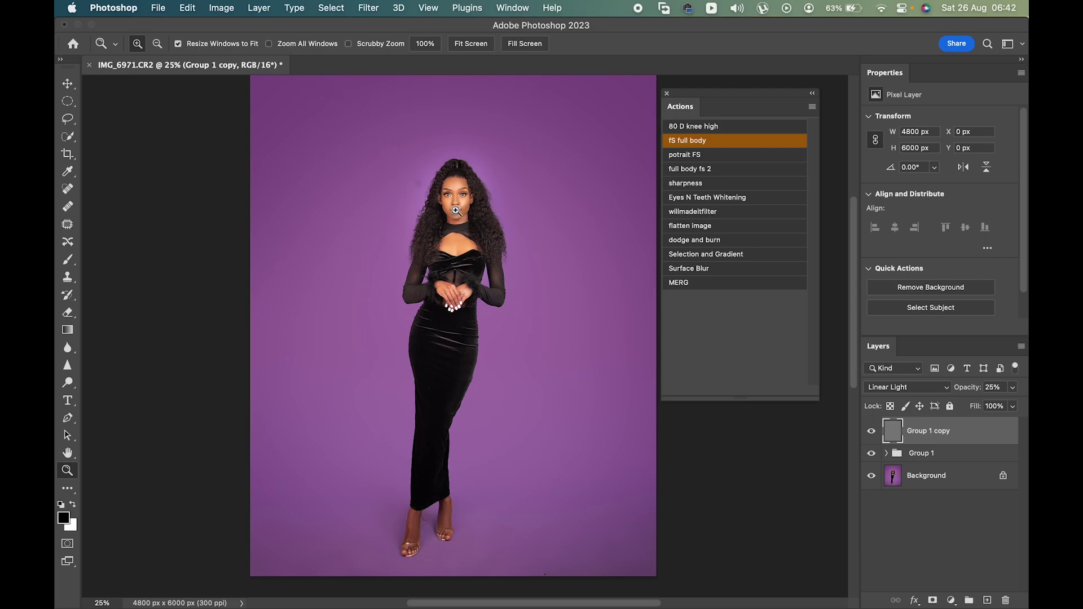
# Step: Try lowering the opacity of the Background copy 4 layer inside Group 1 to 53% while viewing the eyes
pyautogui.moveTo(454, 163); pyautogui.dragTo(488, 218)
pyautogui.moveTo(209, 264); pyautogui.dragTo(496, 415)
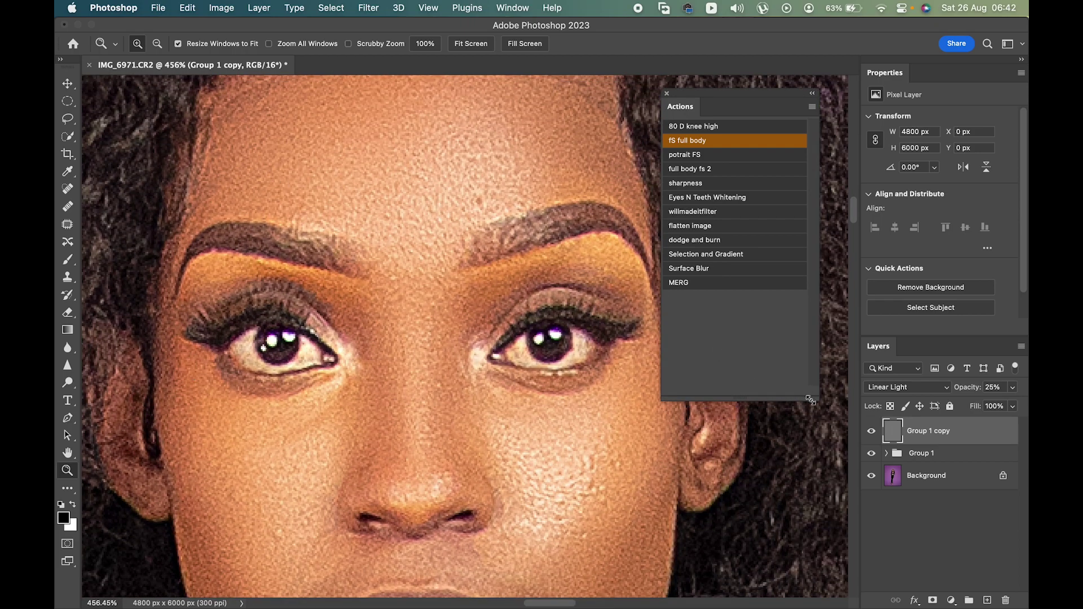
pyautogui.click(886, 453)
pyautogui.click(942, 476)
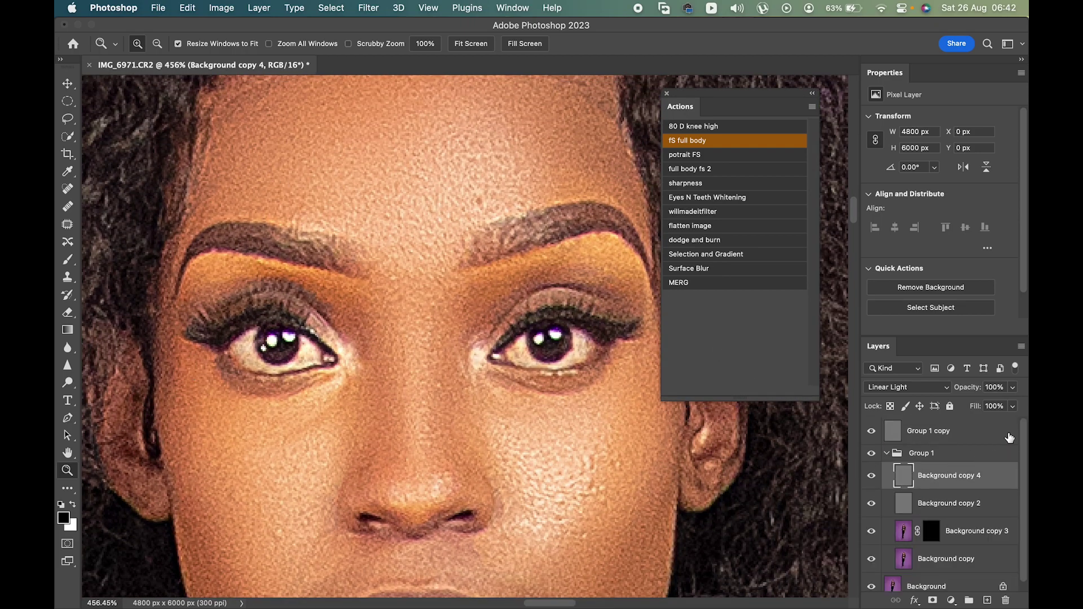
pyautogui.click(1012, 388)
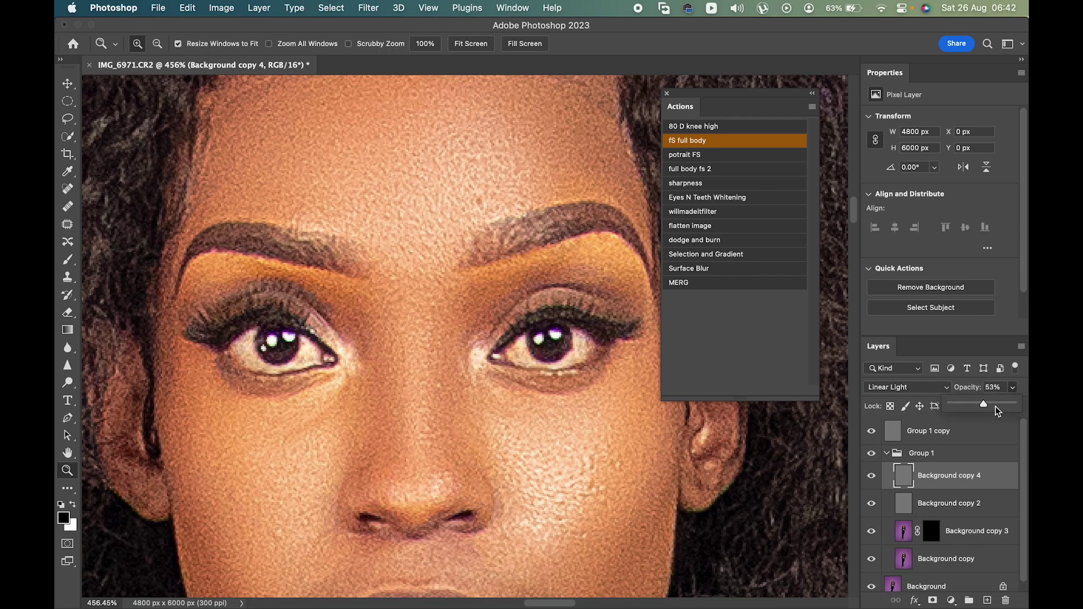
pyautogui.moveTo(998, 405); pyautogui.dragTo(1014, 404)
pyautogui.click(887, 454)
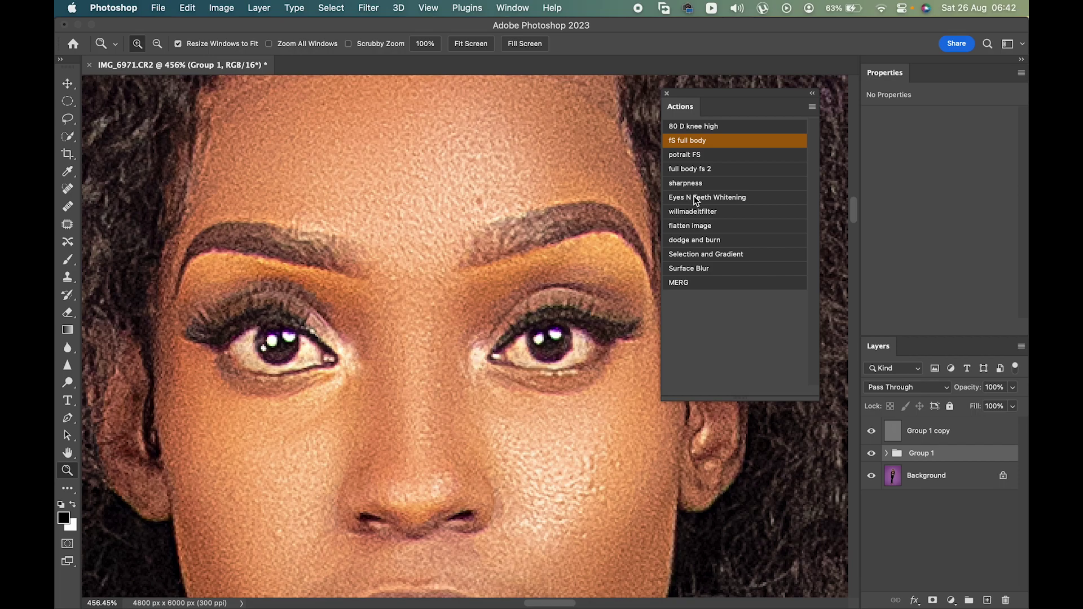
# Step: Run the Eyes N Teeth Whitening action above Group 1 copy and ready the Brush on the Photo Filter 1 mask
pyautogui.click(956, 422)
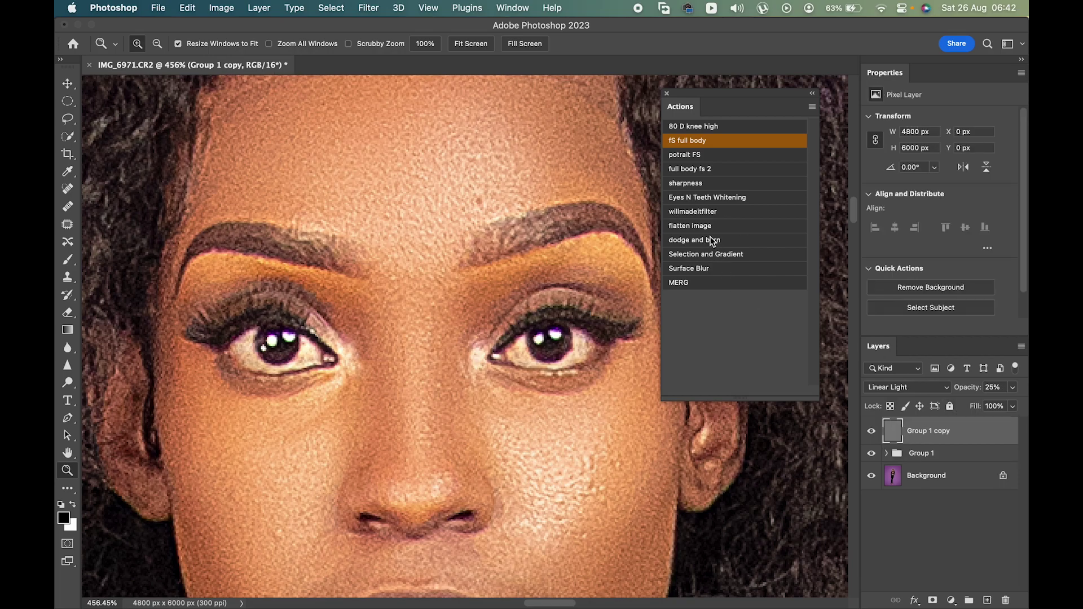
pyautogui.click(698, 200)
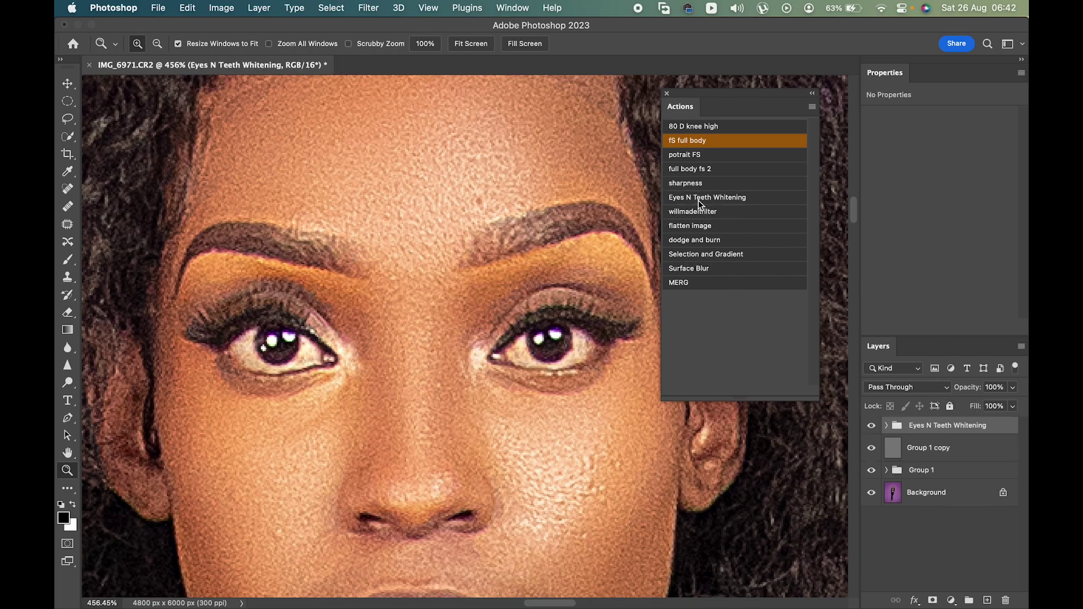
pyautogui.click(887, 429)
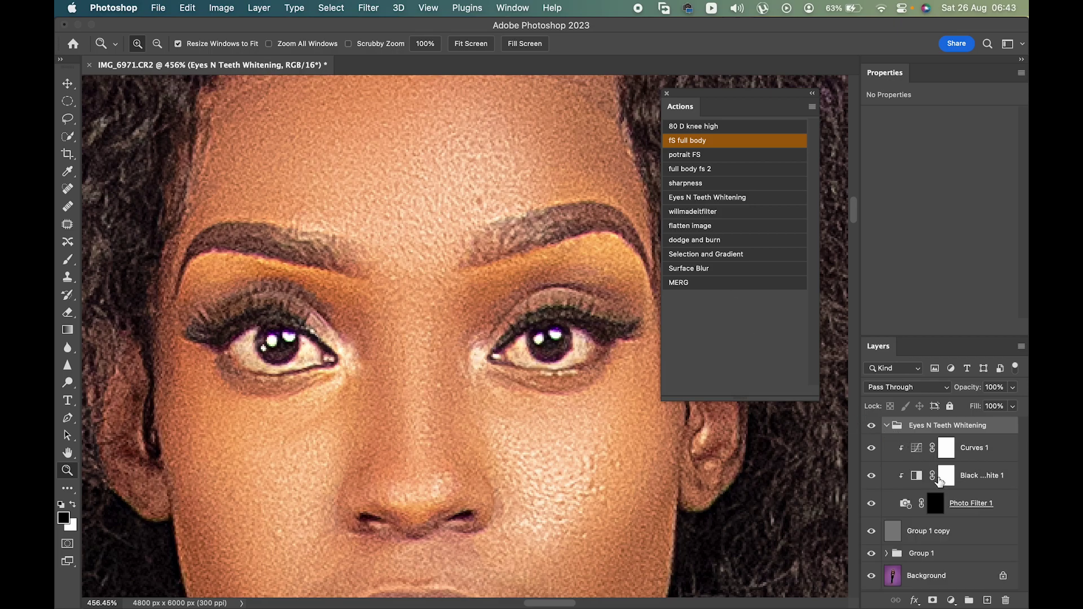
pyautogui.click(936, 500)
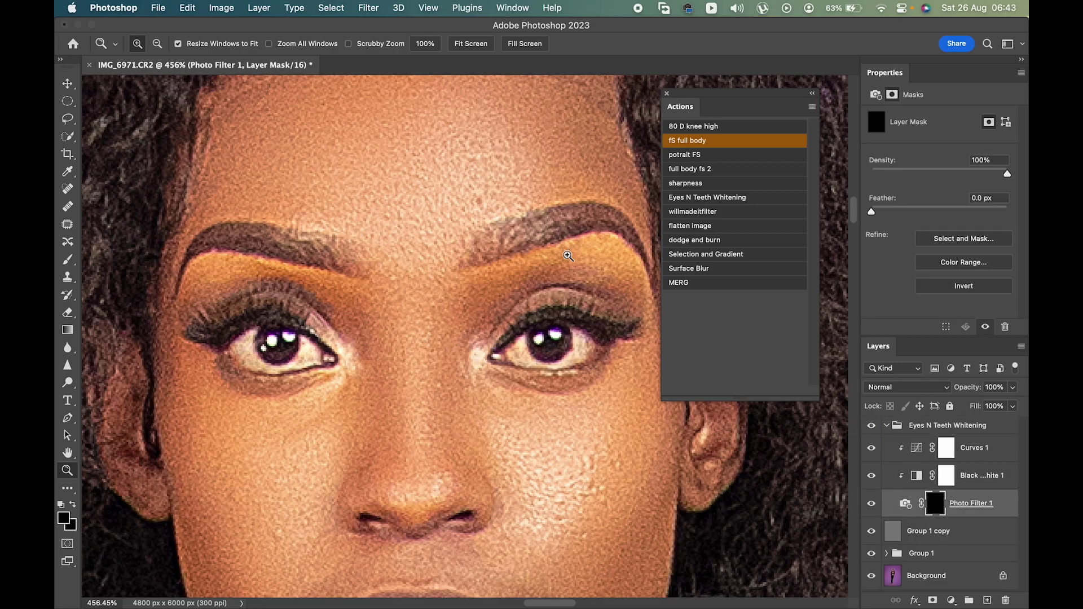
pyautogui.click(68, 260)
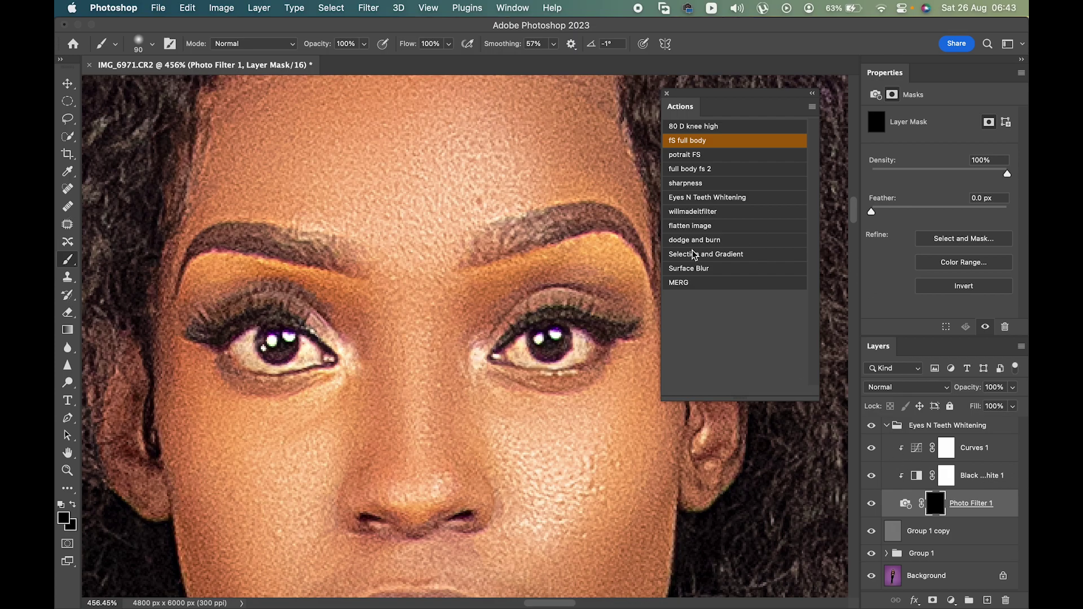
# Step: Whiten both eyes by painting white (ffffff) over them on the Photo Filter 1 mask with a 23 px soft brush
pyautogui.click(138, 43)
pyautogui.moveTo(147, 84); pyautogui.dragTo(140, 85)
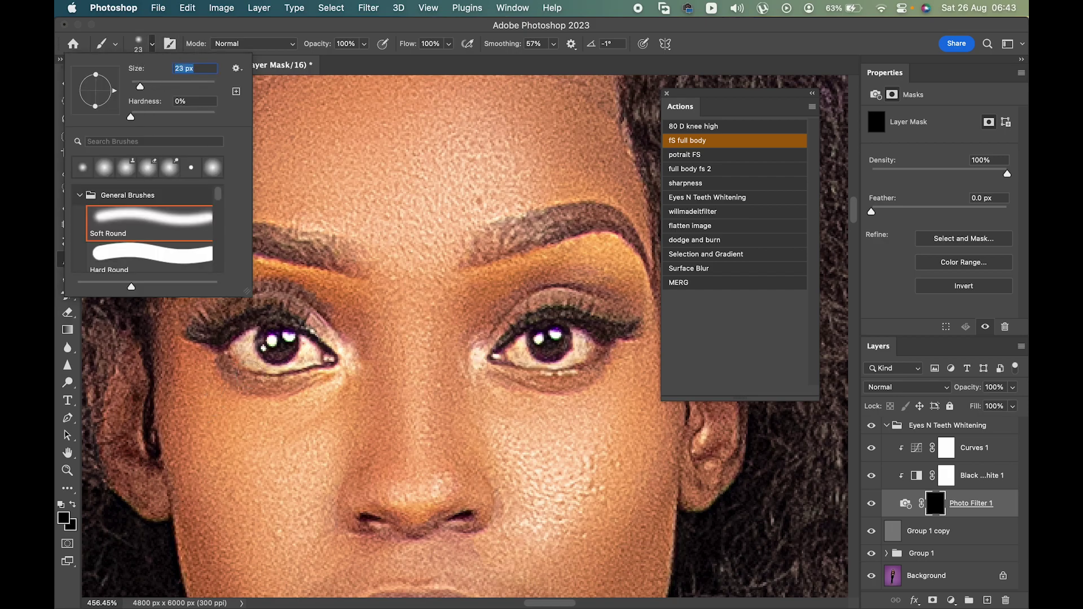
pyautogui.press('Return')
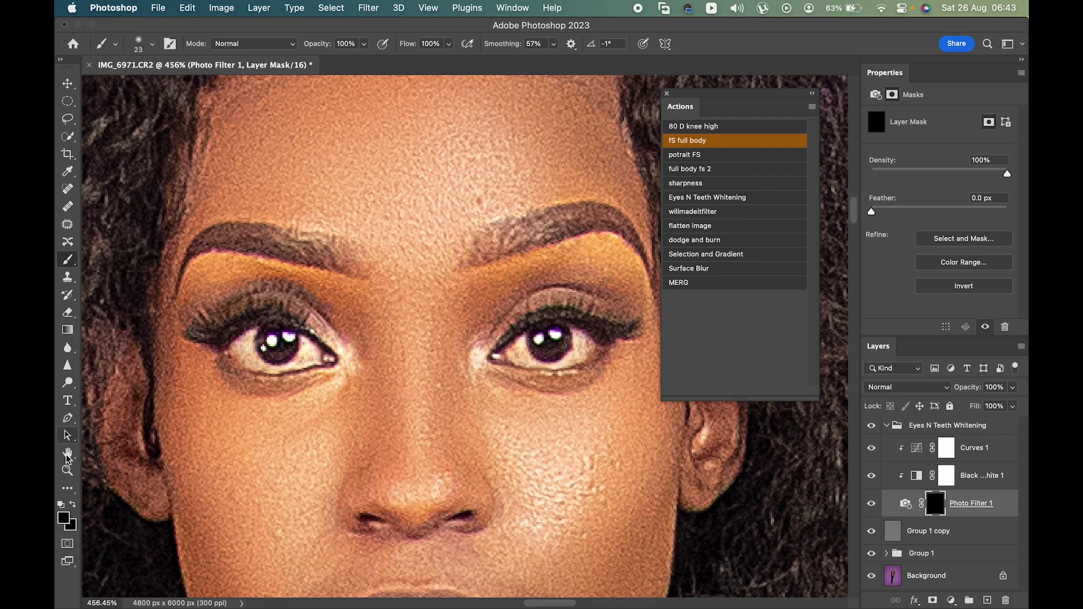
pyautogui.click(62, 520)
pyautogui.write('ffffff')
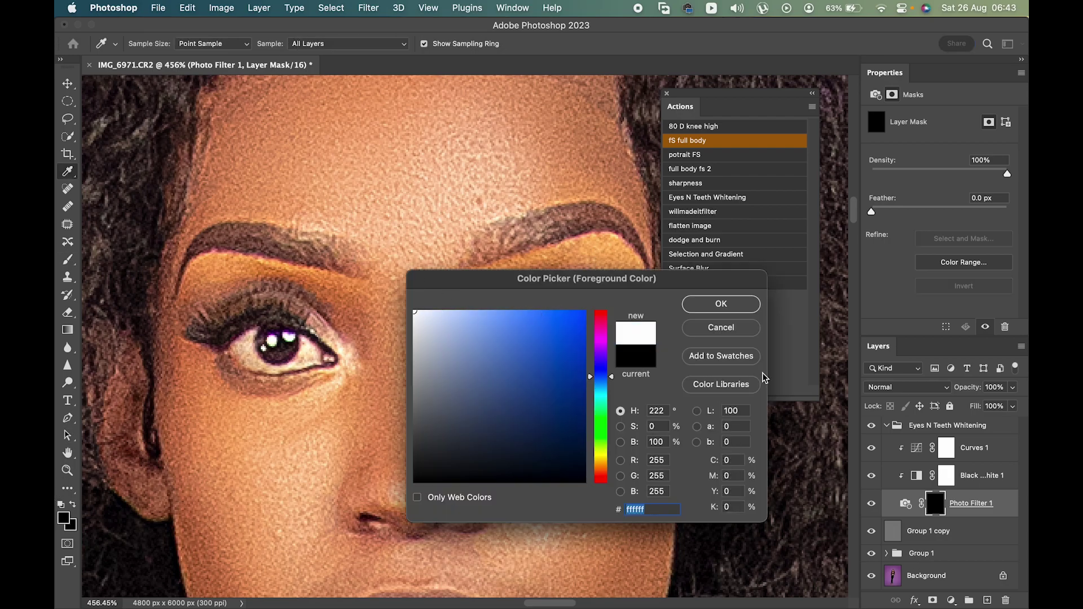
pyautogui.click(721, 303)
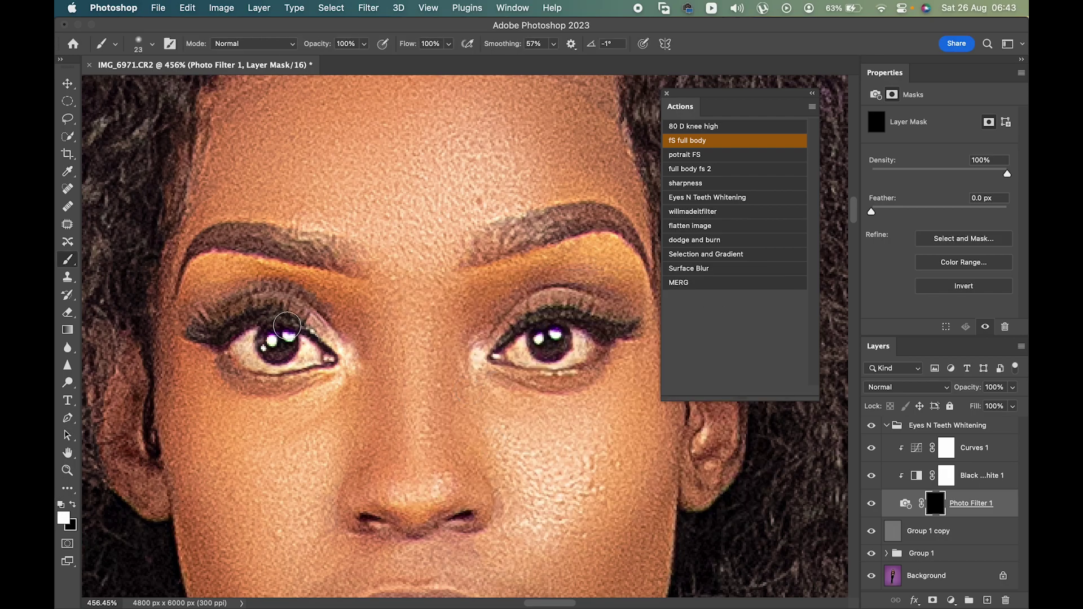
pyautogui.moveTo(249, 334)
pyautogui.mouseDown()
pyautogui.moveTo(275, 354)
pyautogui.moveTo(248, 350)
pyautogui.moveTo(308, 356)
pyautogui.moveTo(283, 353)
pyautogui.mouseUp()
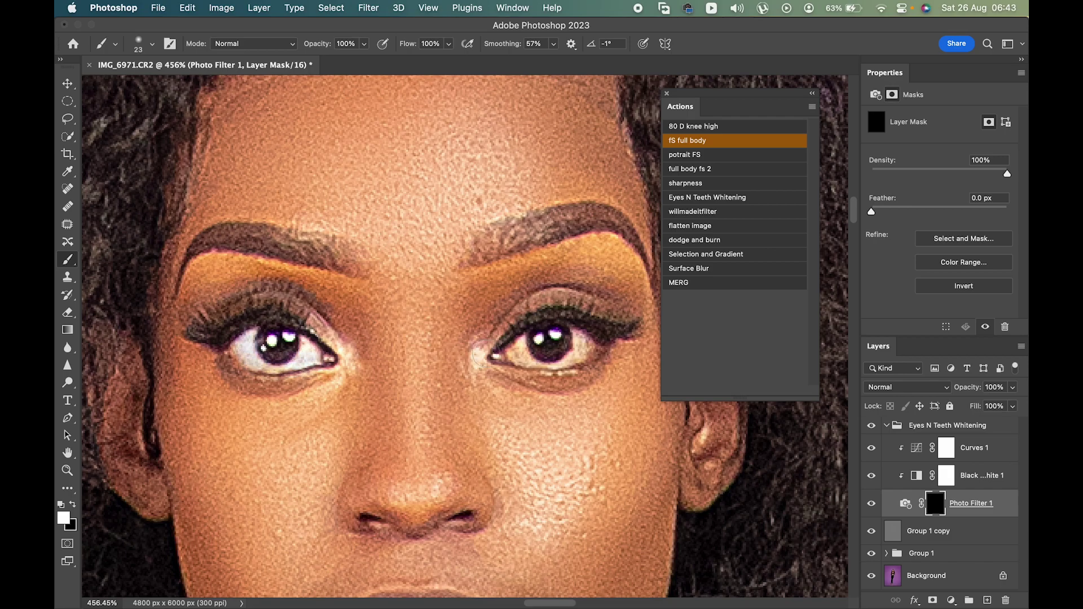
pyautogui.moveTo(519, 352)
pyautogui.mouseDown()
pyautogui.moveTo(581, 347)
pyautogui.moveTo(543, 356)
pyautogui.moveTo(523, 344)
pyautogui.mouseUp()
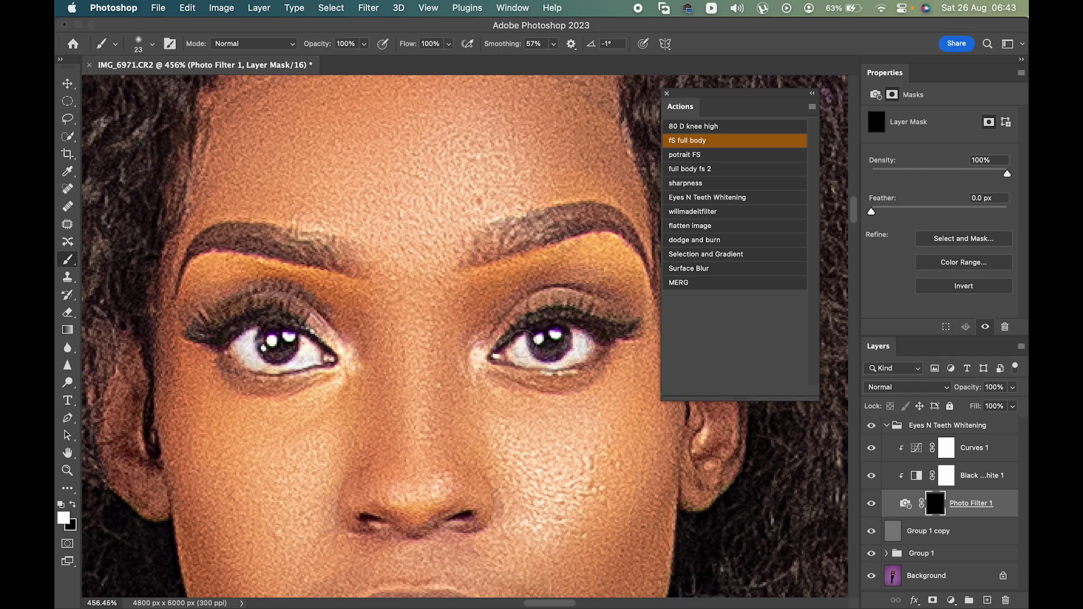
pyautogui.scroll(-10, 523, 344)
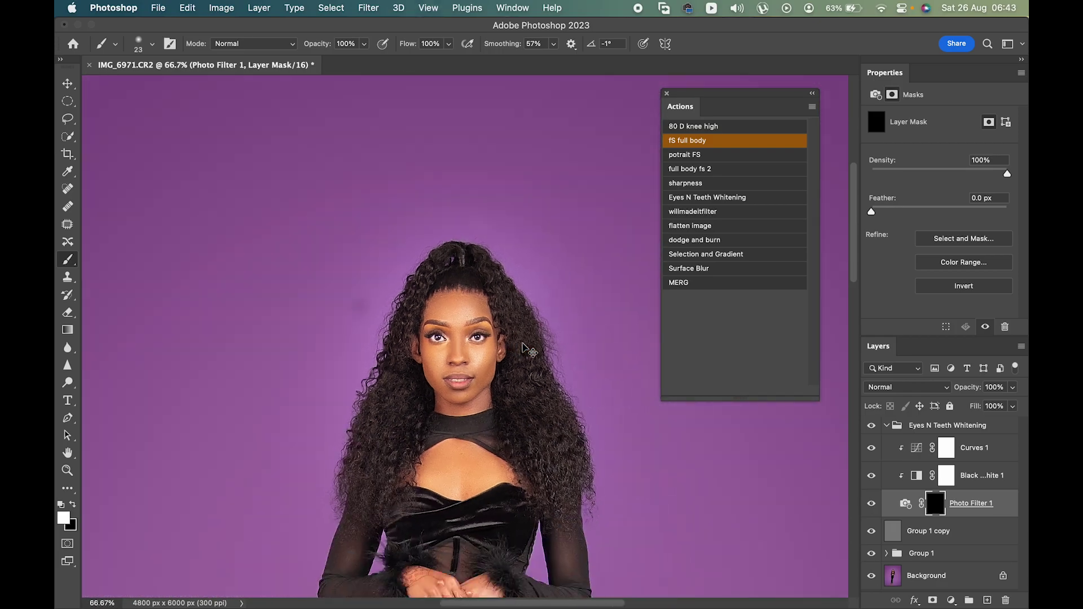
pyautogui.scroll(-5, 478, 386)
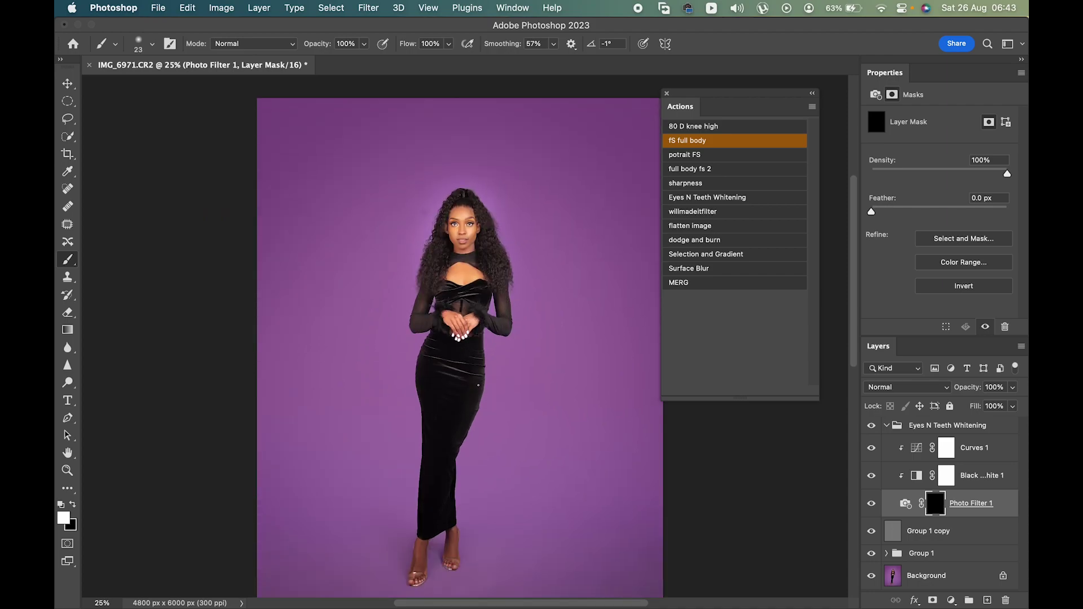
# Step: Collapse the Eyes N Teeth Whitening group and merge all layers into the Background
pyautogui.click(887, 425)
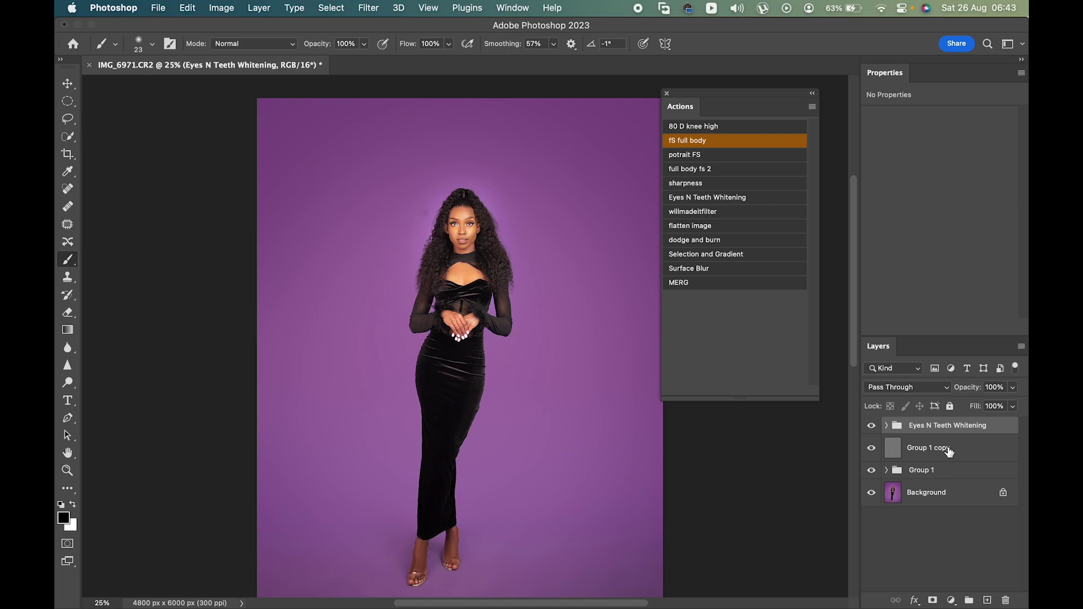
pyautogui.keyDown('shift'); pyautogui.click(931, 448); pyautogui.keyUp('shift')
pyautogui.keyDown('shift'); pyautogui.click(936, 471); pyautogui.keyUp('shift')
pyautogui.keyDown('shift'); pyautogui.click(941, 493); pyautogui.keyUp('shift')
pyautogui.rightClick(942, 494)
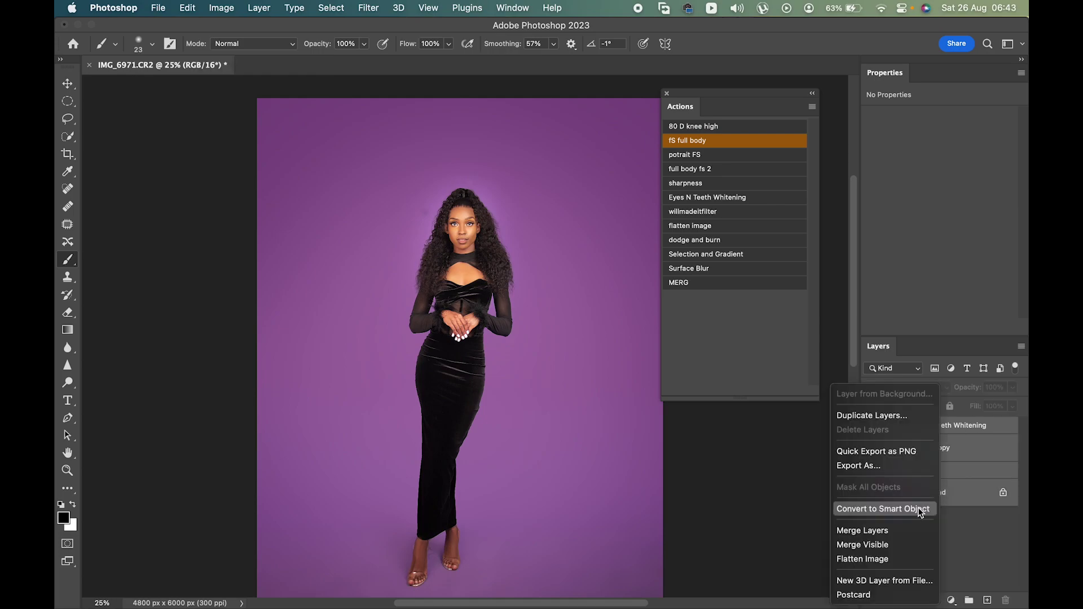
pyautogui.click(913, 526)
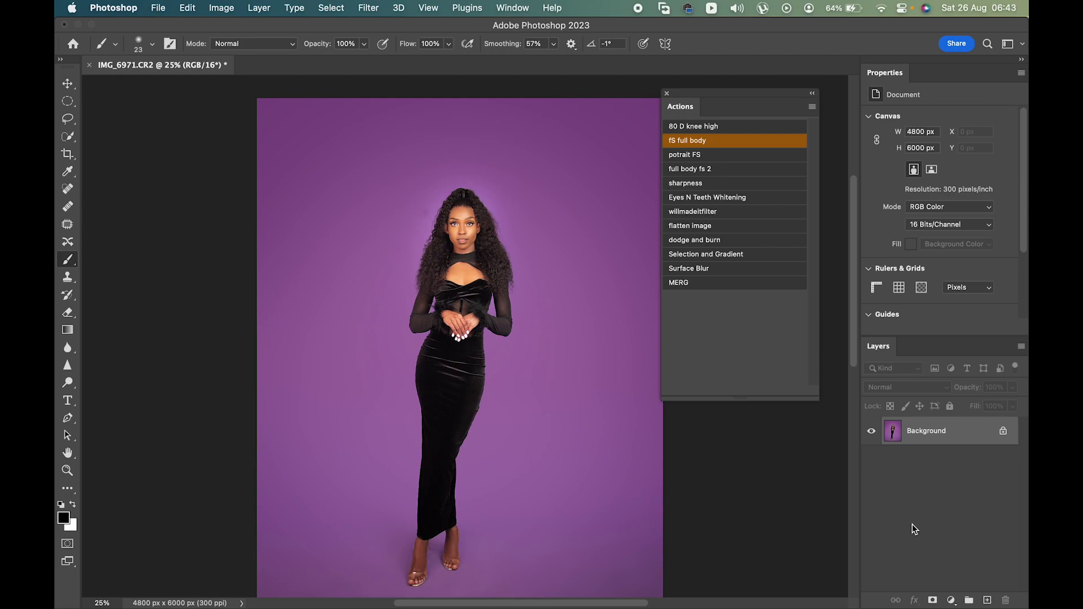
# Step: Add a new layer and draw a circular selection about 3893 by 3972 px around the figure's head and torso
pyautogui.press('super+minus')
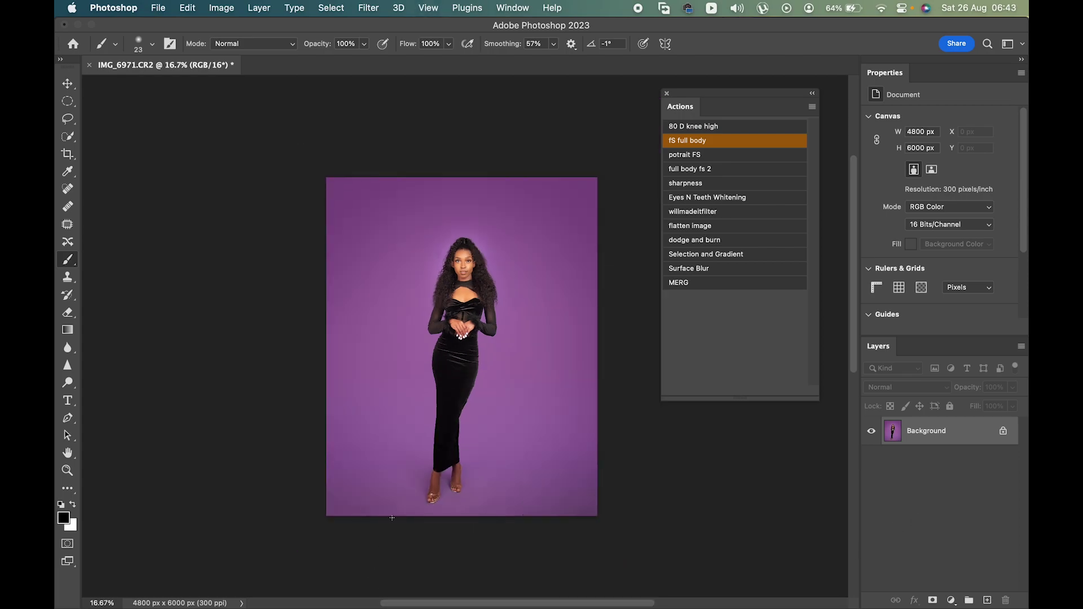
pyautogui.press('super+plus')
pyautogui.scroll(-2, 226, 265)
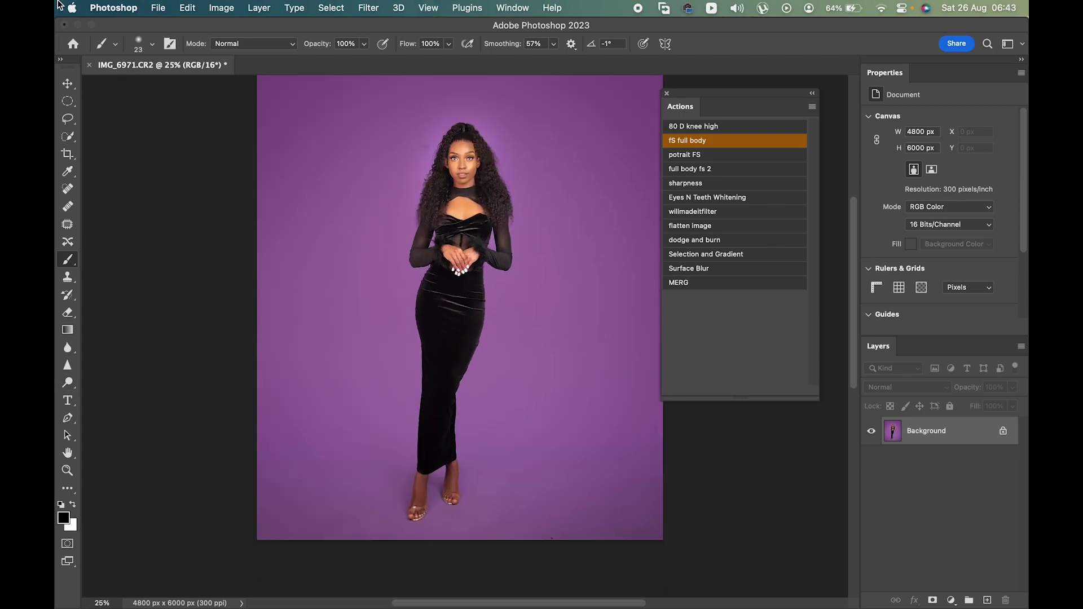
pyautogui.press('super+minus')
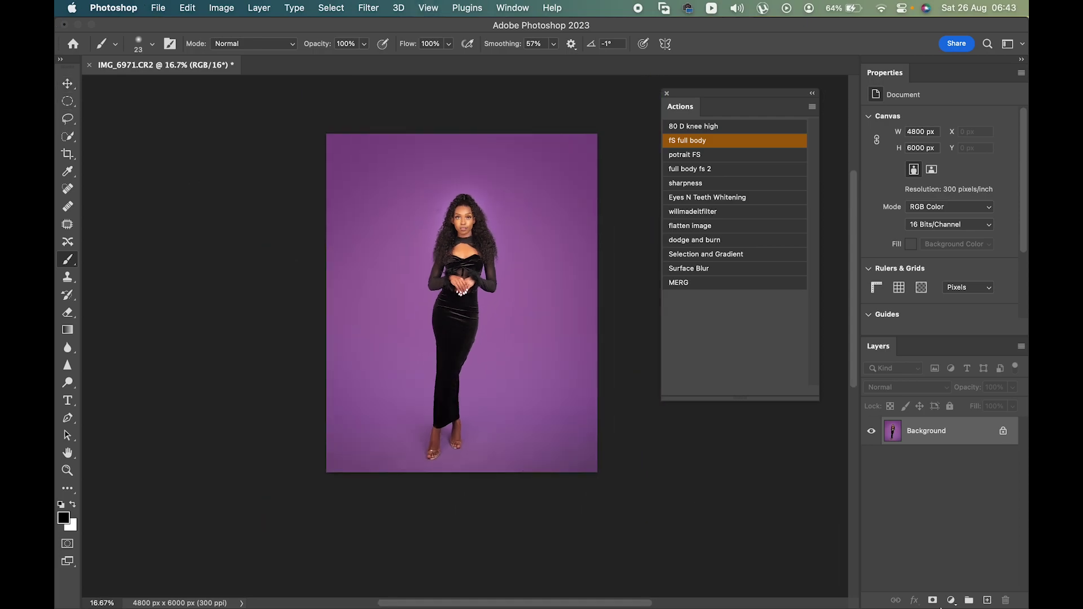
pyautogui.click(988, 601)
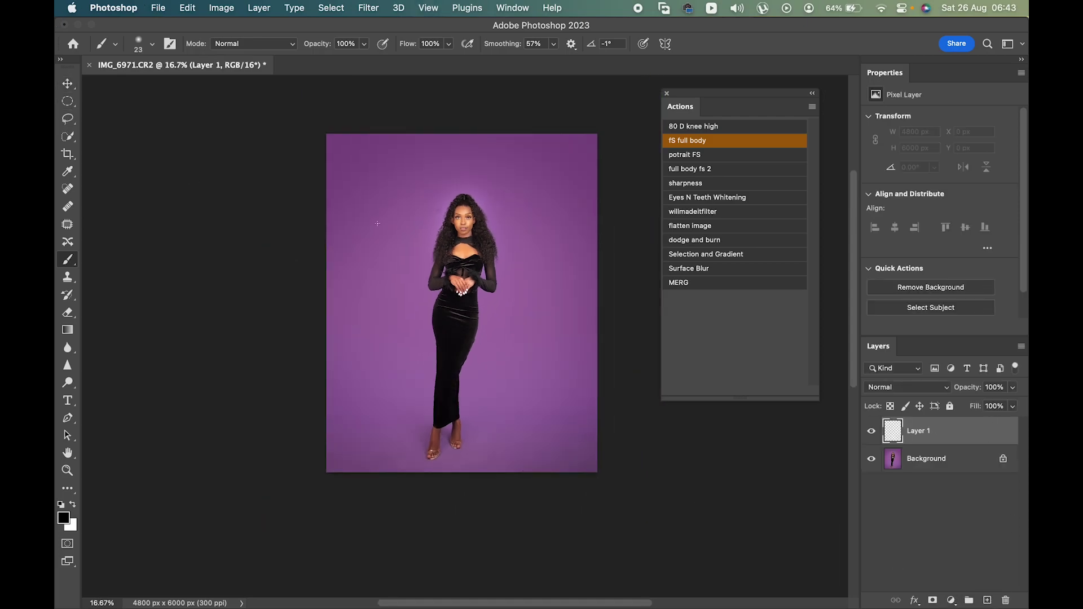
pyautogui.moveTo(352, 200)
pyautogui.mouseDown()
pyautogui.moveTo(471, 313)
pyautogui.moveTo(520, 379)
pyautogui.mouseUp()
pyautogui.click(64, 104)
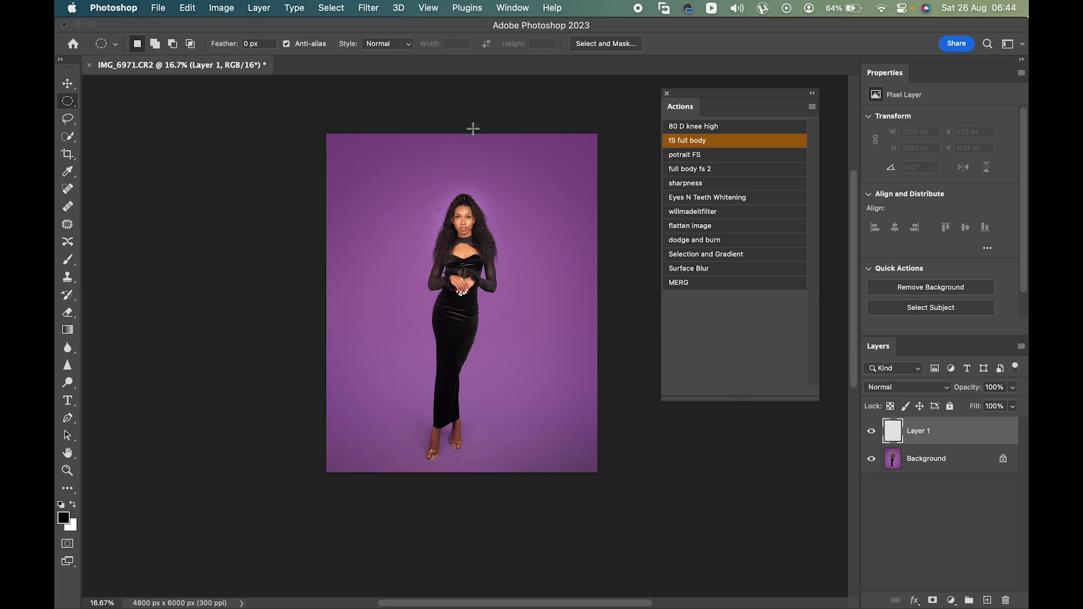
pyautogui.moveTo(342, 174); pyautogui.dragTo(571, 388)
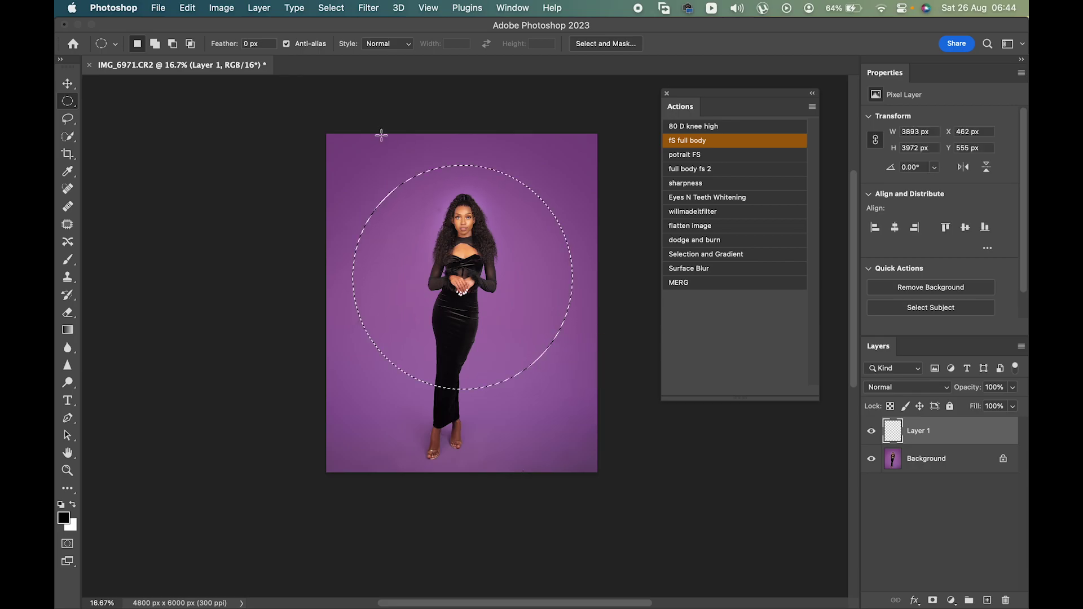
# Step: Invert the circular selection, fill it with black (000000) at 100% opacity on Layer 1, and deselect
pyautogui.rightClick(494, 221)
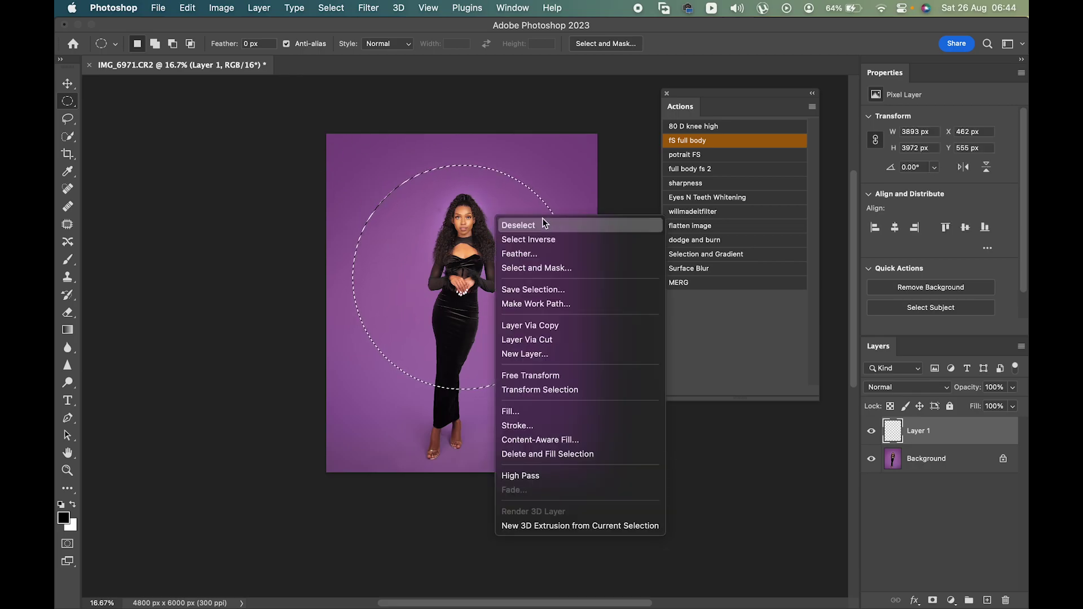
pyautogui.click(517, 239)
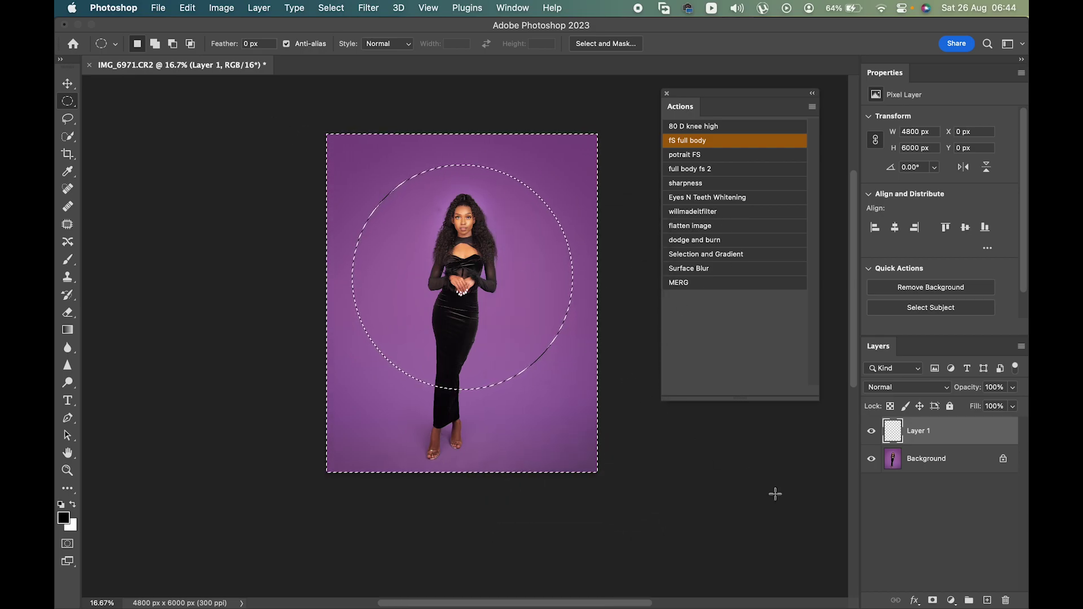
pyautogui.rightClick(424, 286)
pyautogui.click(485, 479)
pyautogui.click(924, 130)
pyautogui.click(924, 128)
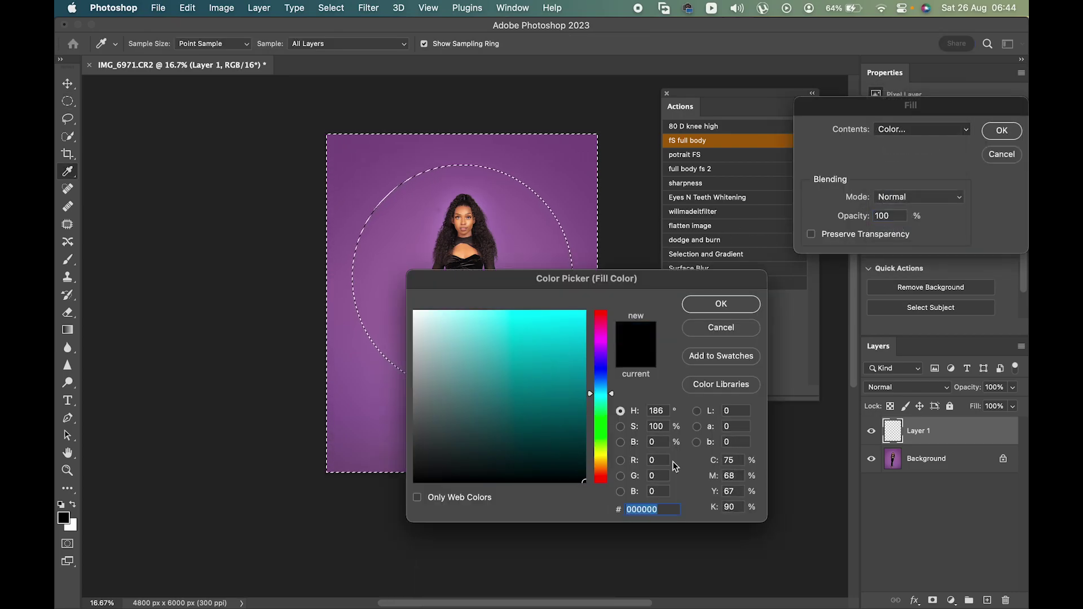
pyautogui.click(730, 307)
pyautogui.click(990, 132)
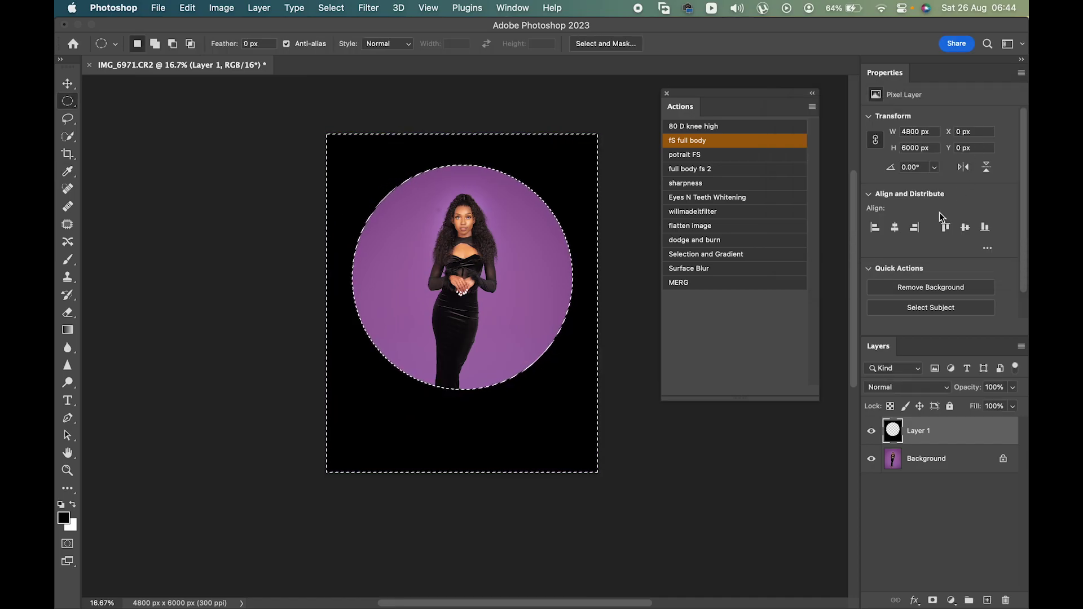
pyautogui.press('super+d')
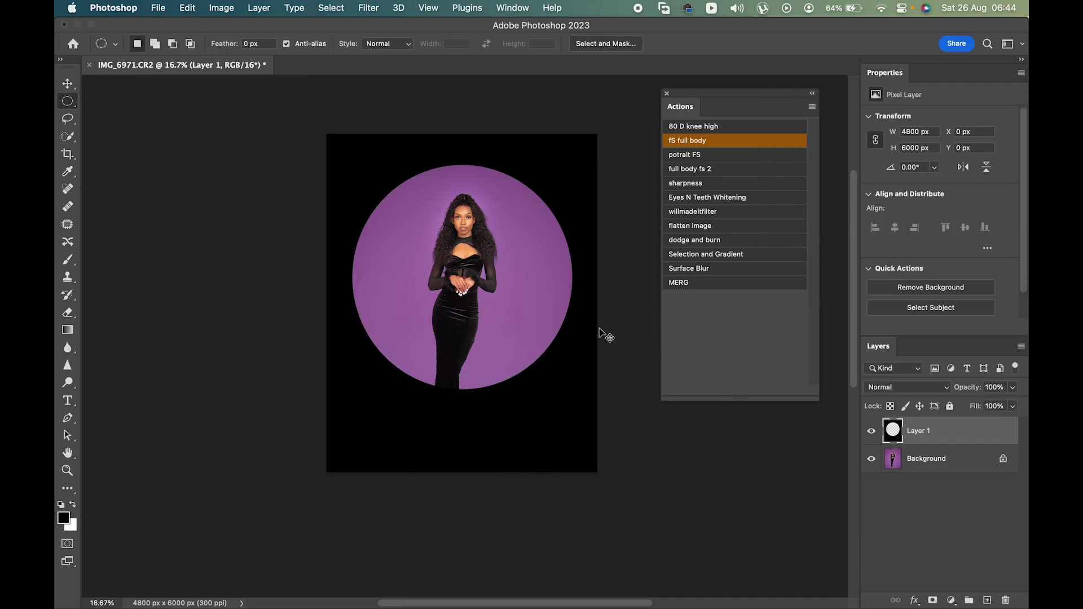
# Step: Lower the opacity of Layer 1 to 17%
pyautogui.click(1012, 388)
pyautogui.moveTo(983, 403); pyautogui.dragTo(961, 406)
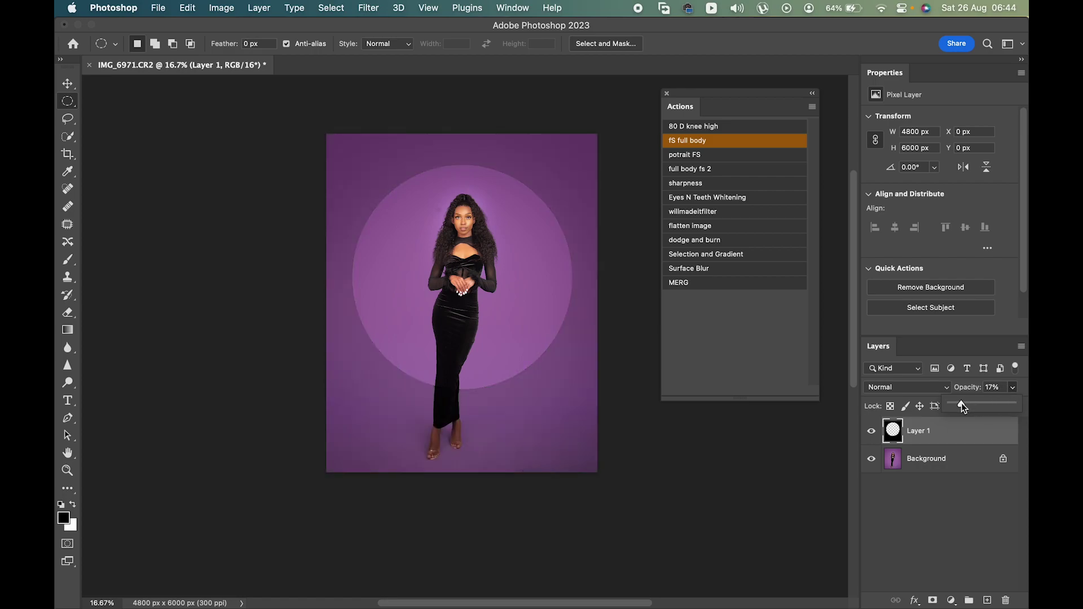
pyautogui.moveTo(960, 402); pyautogui.dragTo(962, 403)
# Step: Apply a Gaussian Blur with a 10.1 px radius to Layer 1 and compare the image with and without that layer
pyautogui.click(368, 8)
pyautogui.moveTo(508, 183)
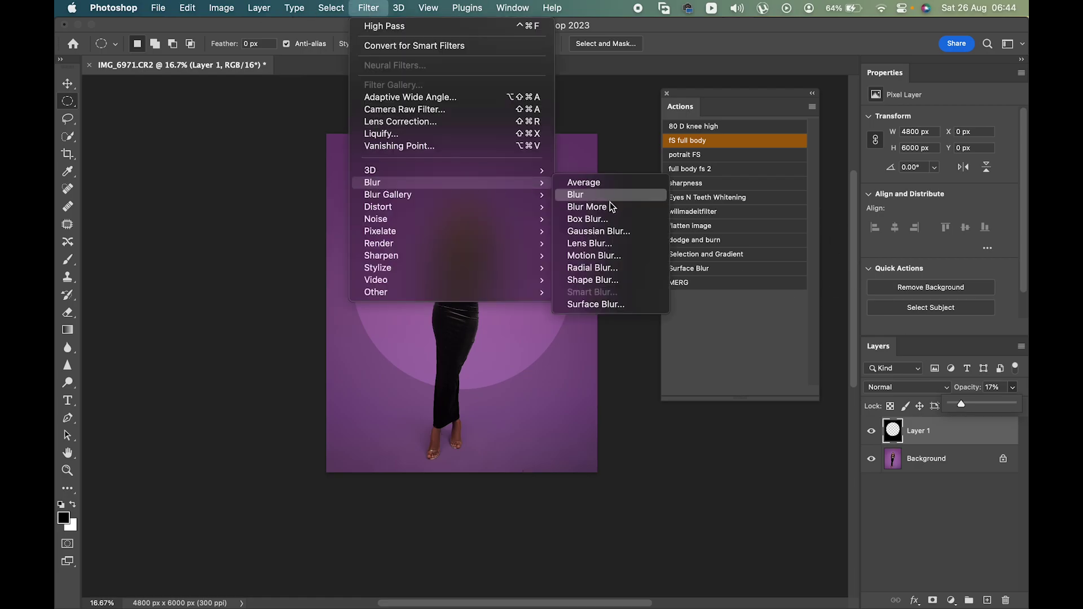
pyautogui.click(598, 232)
pyautogui.click(725, 326)
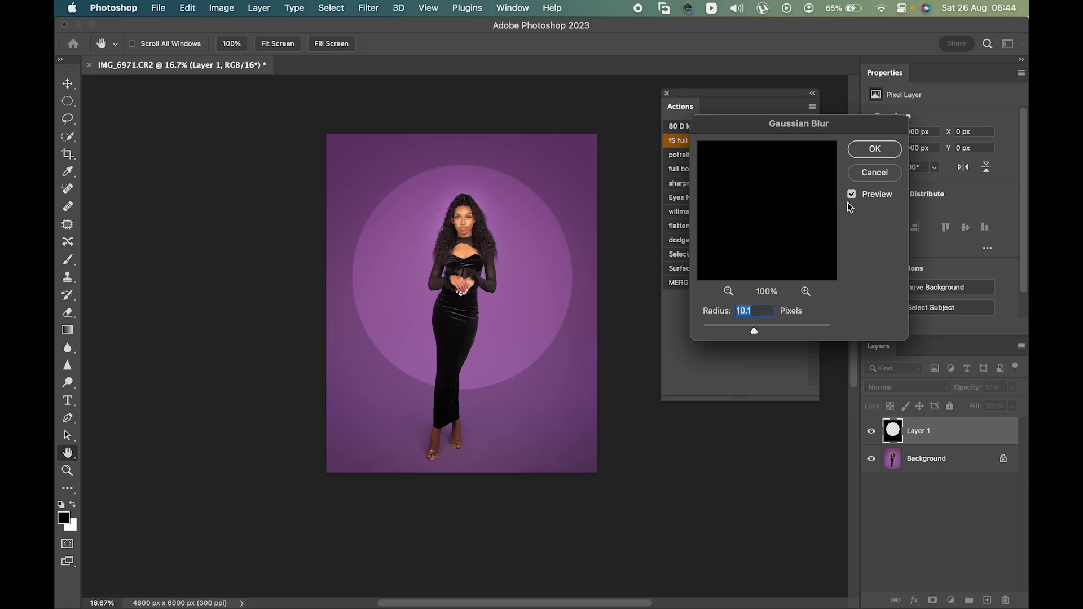
pyautogui.click(864, 148)
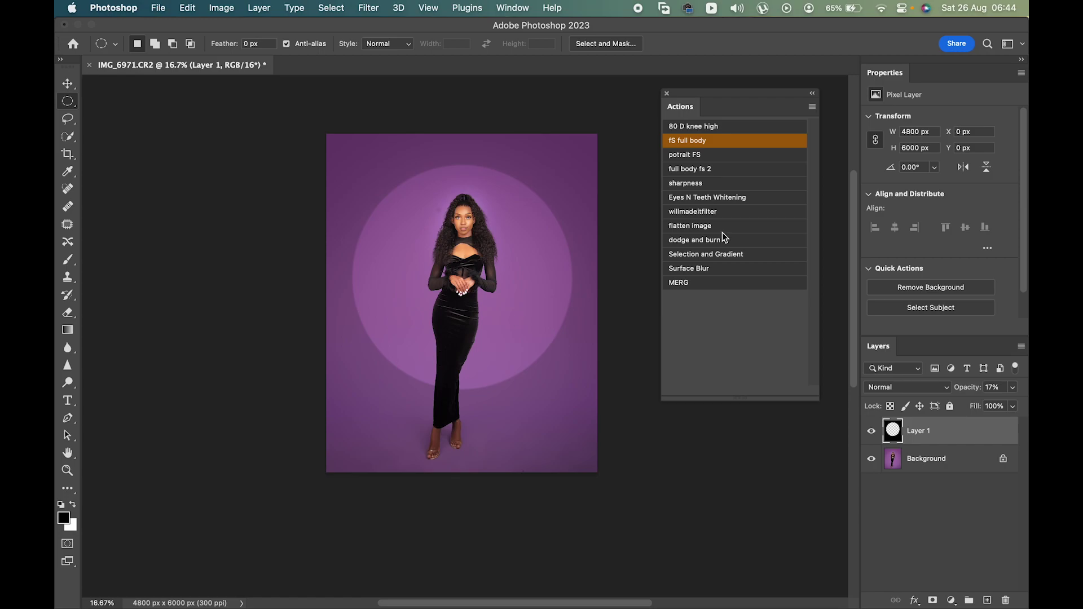
pyautogui.click(872, 432)
pyautogui.click(872, 431)
pyautogui.click(872, 432)
pyautogui.click(872, 432)
# Step: Hide Layer 1 and select the subject on the Background layer
pyautogui.click(338, 8)
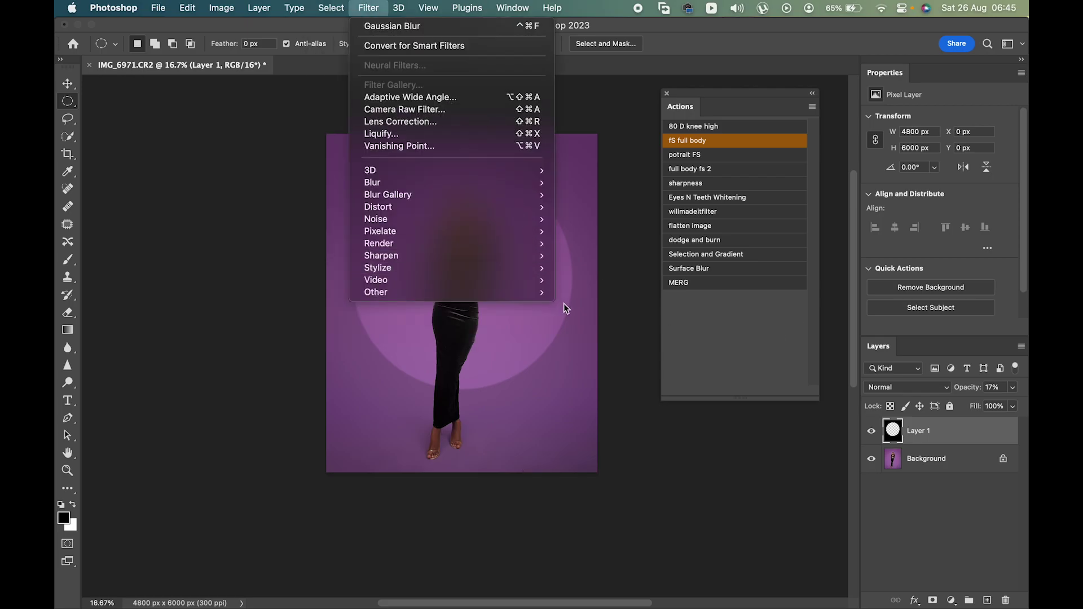
pyautogui.click(818, 460)
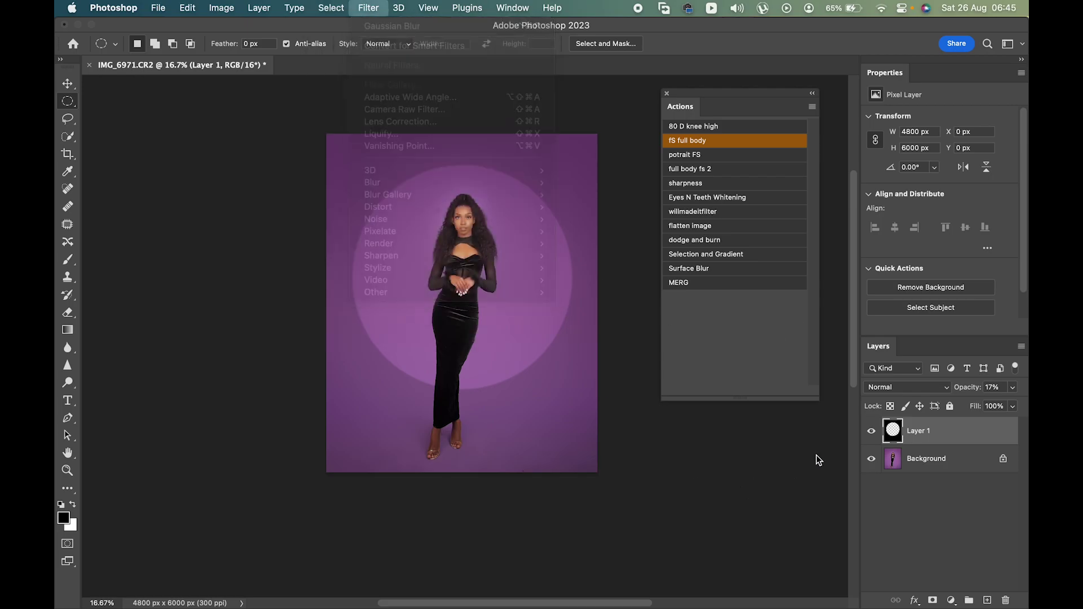
pyautogui.click(872, 432)
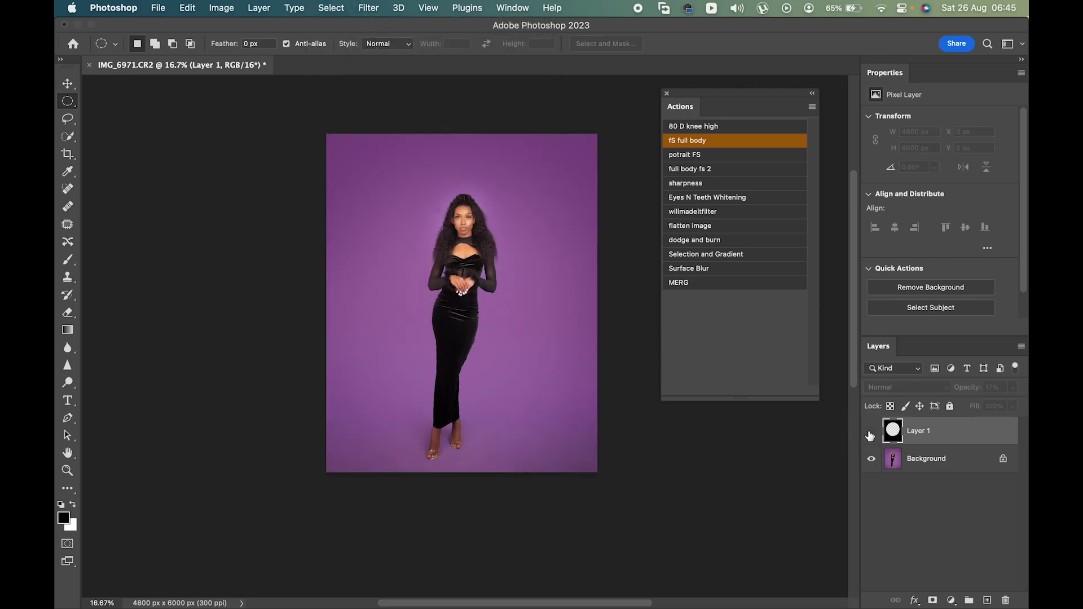
pyautogui.click(339, 9)
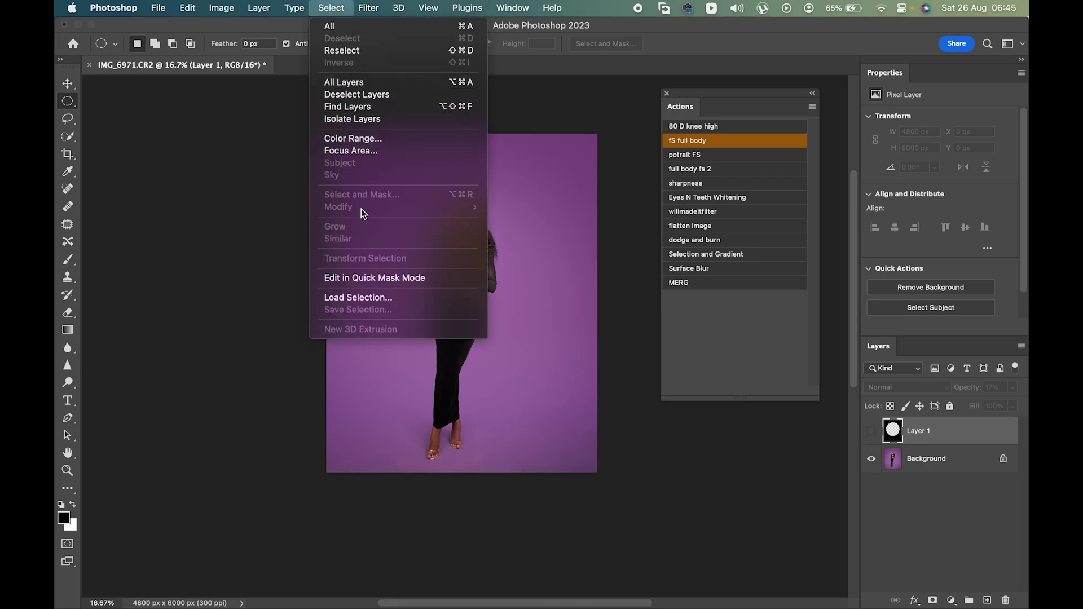
pyautogui.click(931, 457)
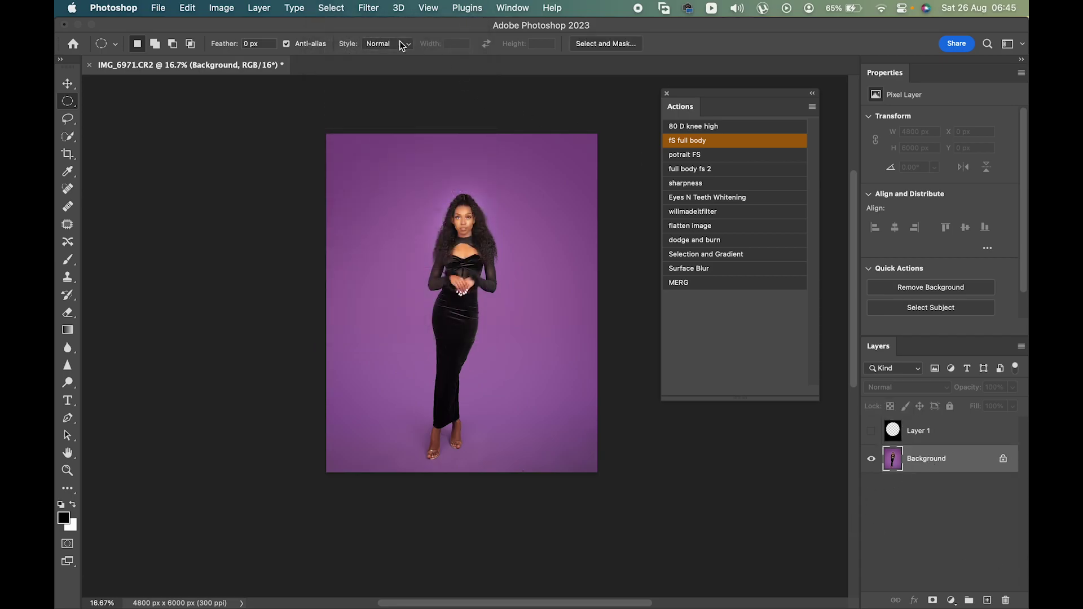
pyautogui.click(335, 10)
pyautogui.click(383, 163)
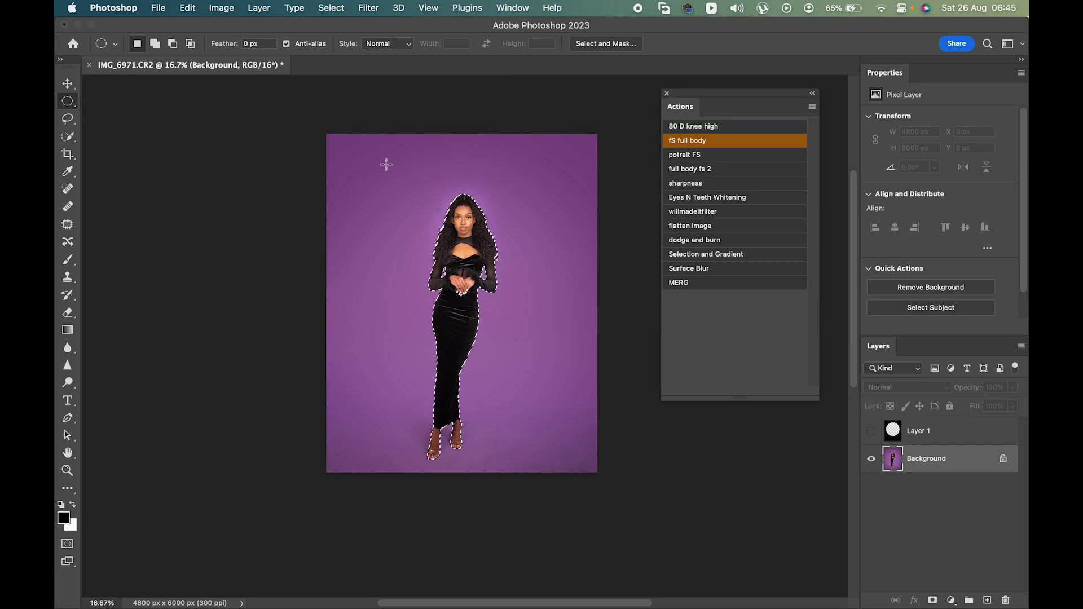
# Step: Show Layer 1, erase its dark overlay inside the figure selection with the Eraser, and deselect
pyautogui.click(872, 432)
pyautogui.click(920, 431)
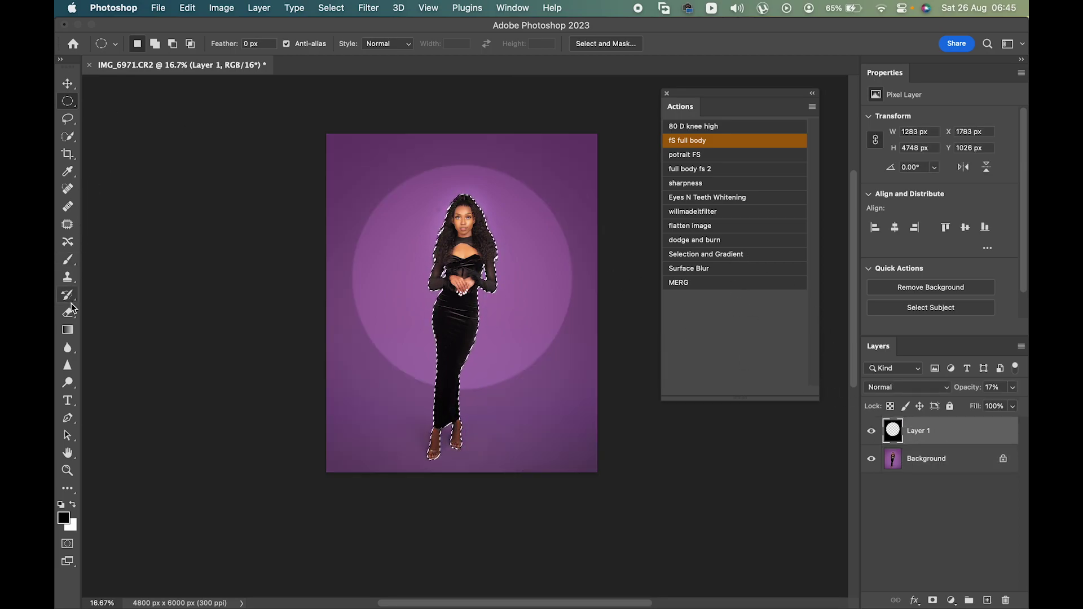
pyautogui.click(68, 260)
pyautogui.click(67, 312)
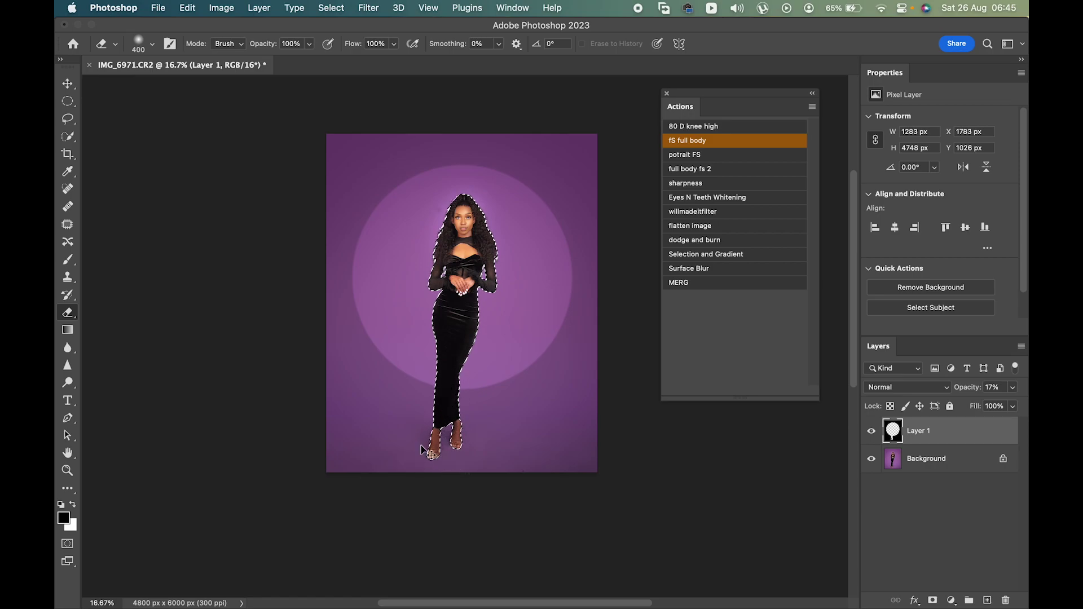
pyautogui.press('super+d')
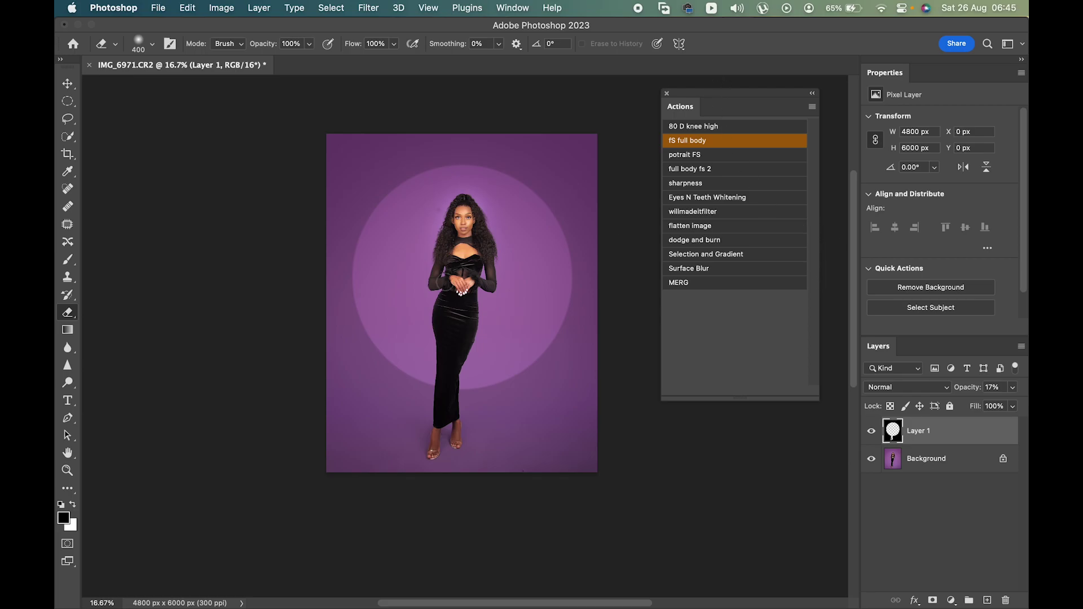
# Step: Save a copy of the image as IMG_6971 copy.psd in a new folder named edited inside untitled folder
pyautogui.click(158, 13)
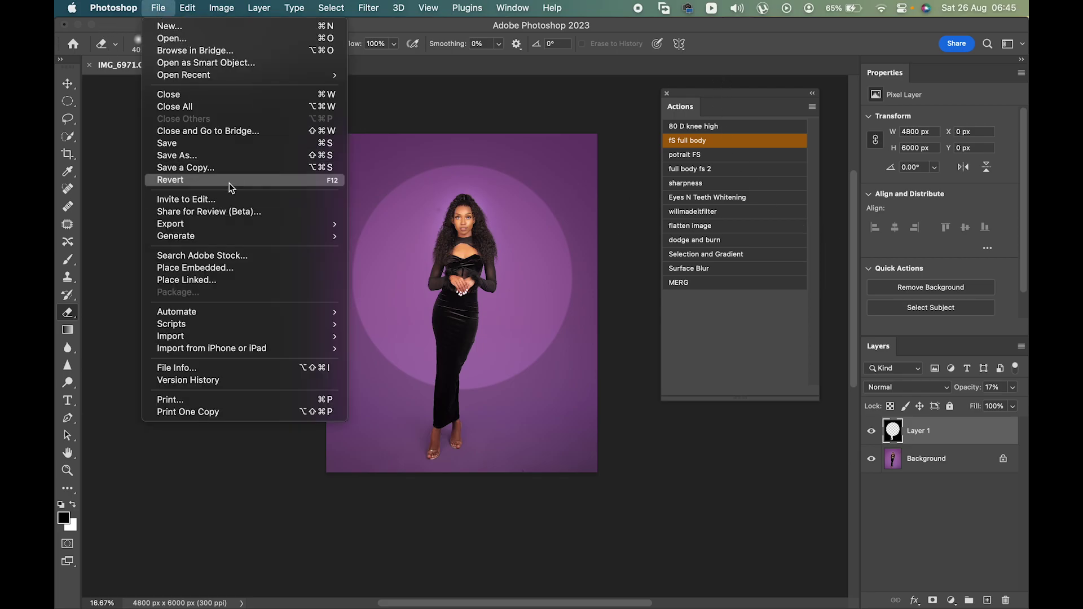
pyautogui.click(232, 167)
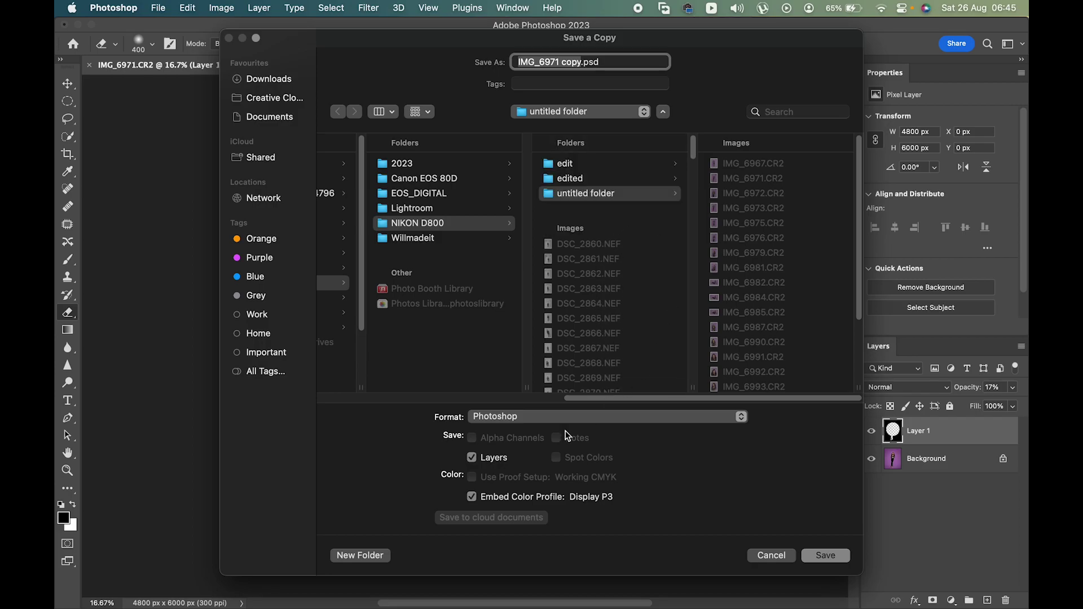
pyautogui.click(377, 552)
pyautogui.press('BackSpace')
pyautogui.write('e')
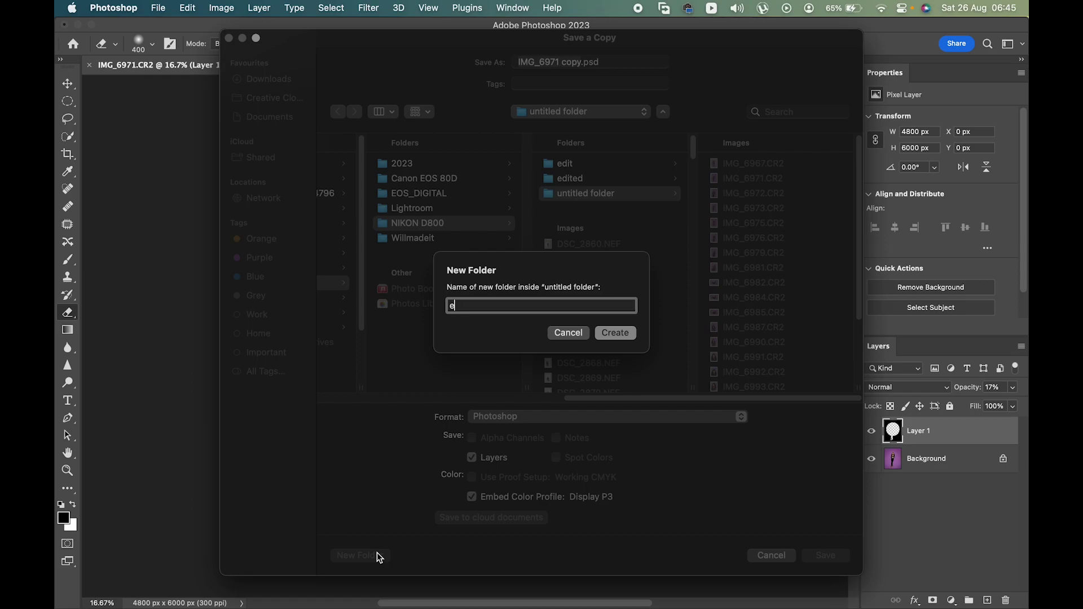
pyautogui.write('edted')
pyautogui.click(621, 333)
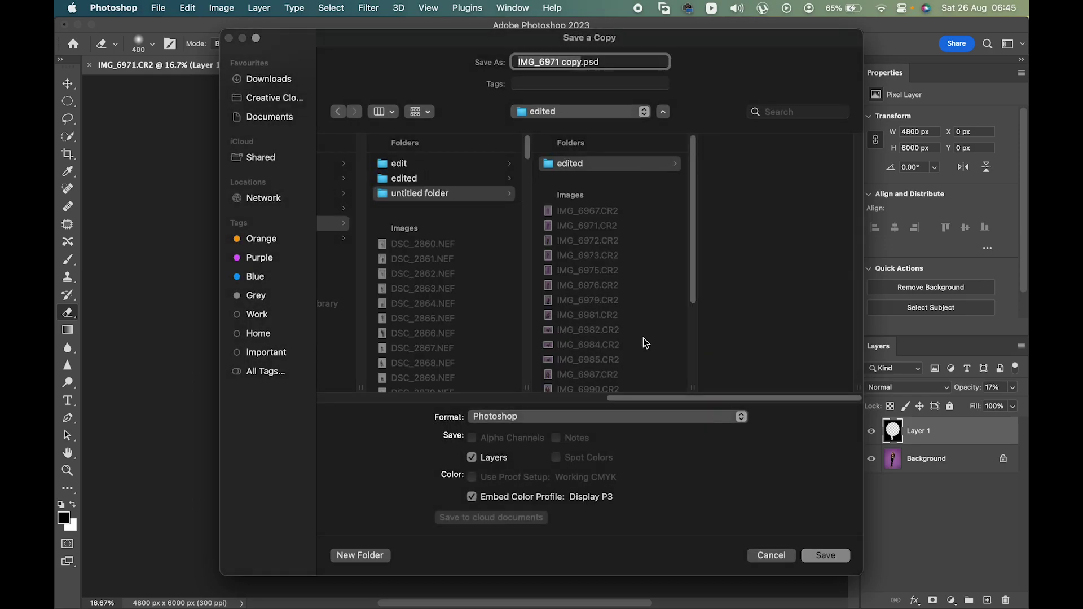
pyautogui.click(812, 555)
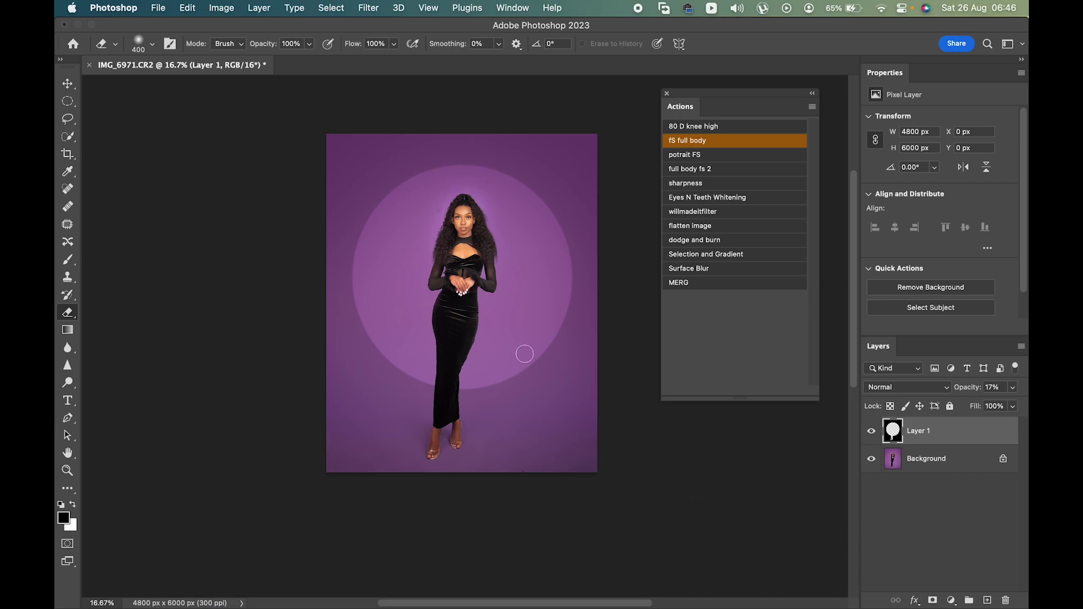
# Step: Save the layered document as IMG_6971.psd in the edited folder and close it
pyautogui.click(64, 24)
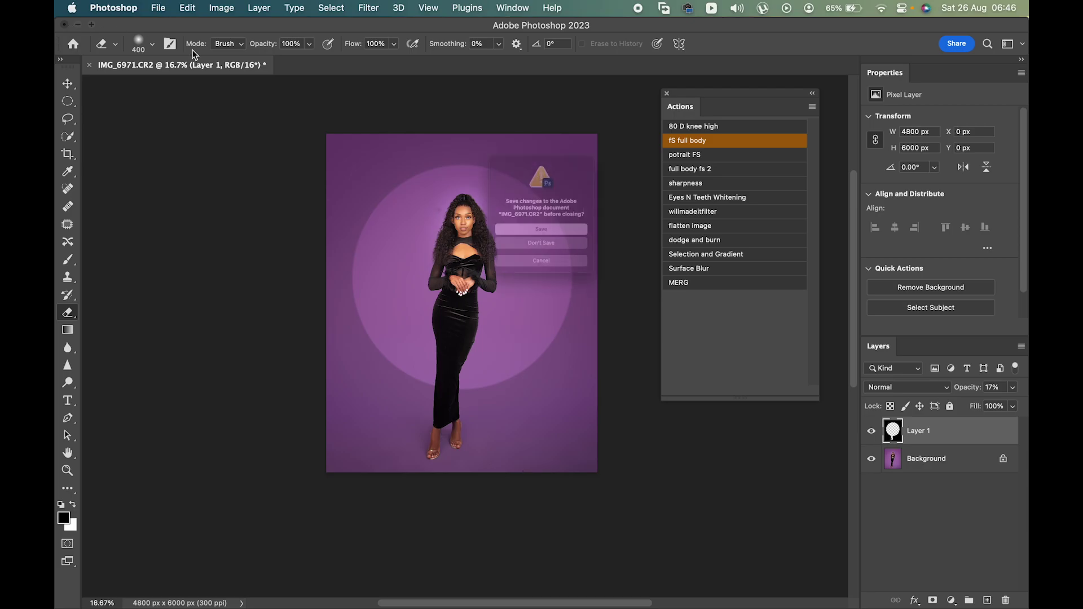
pyautogui.click(567, 238)
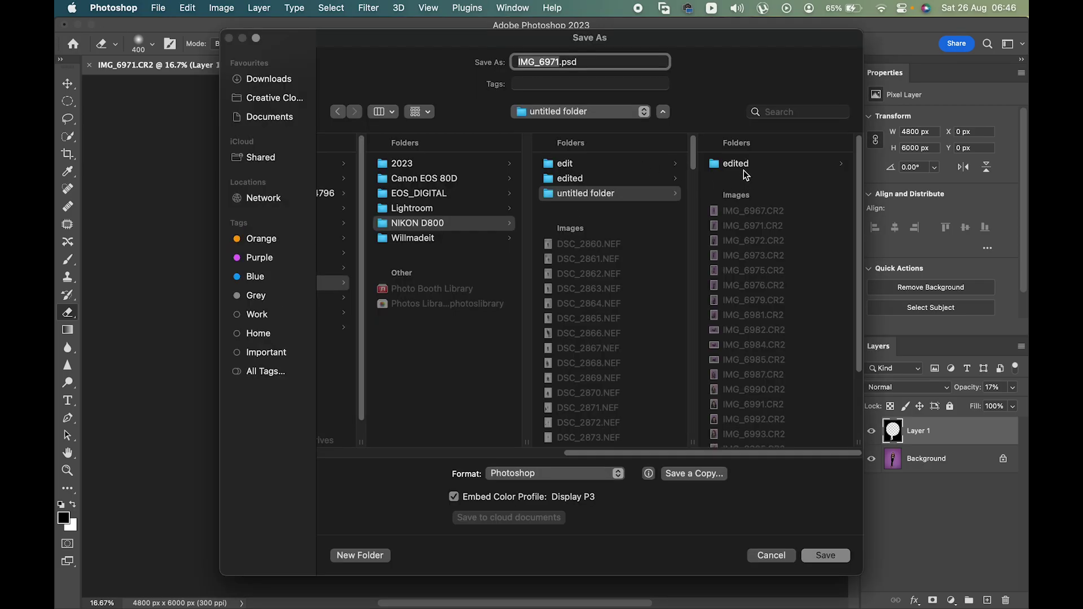
pyautogui.click(743, 167)
pyautogui.click(825, 556)
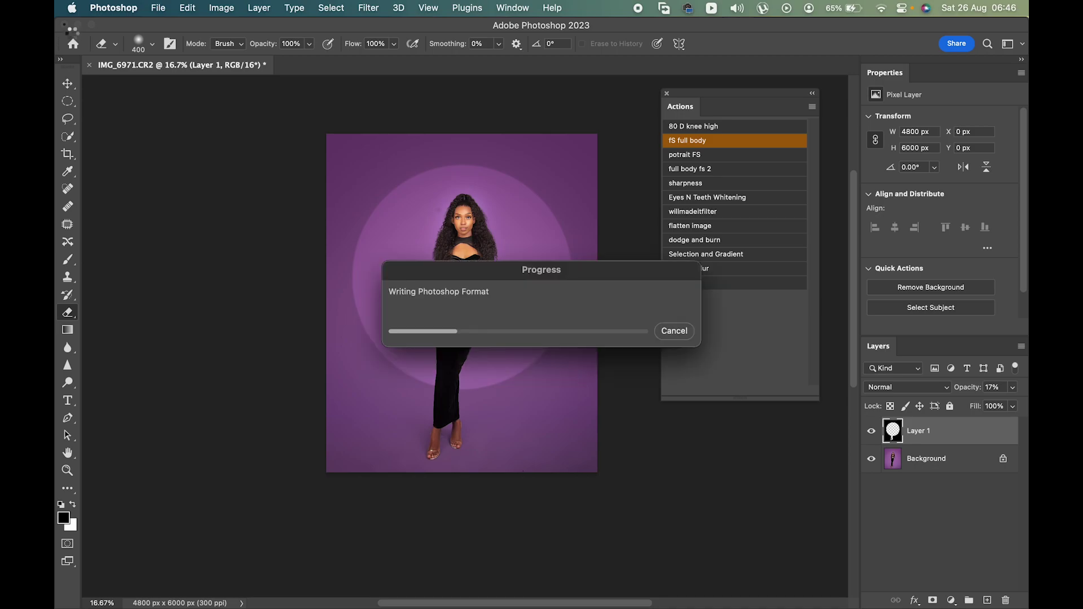
pyautogui.click(65, 26)
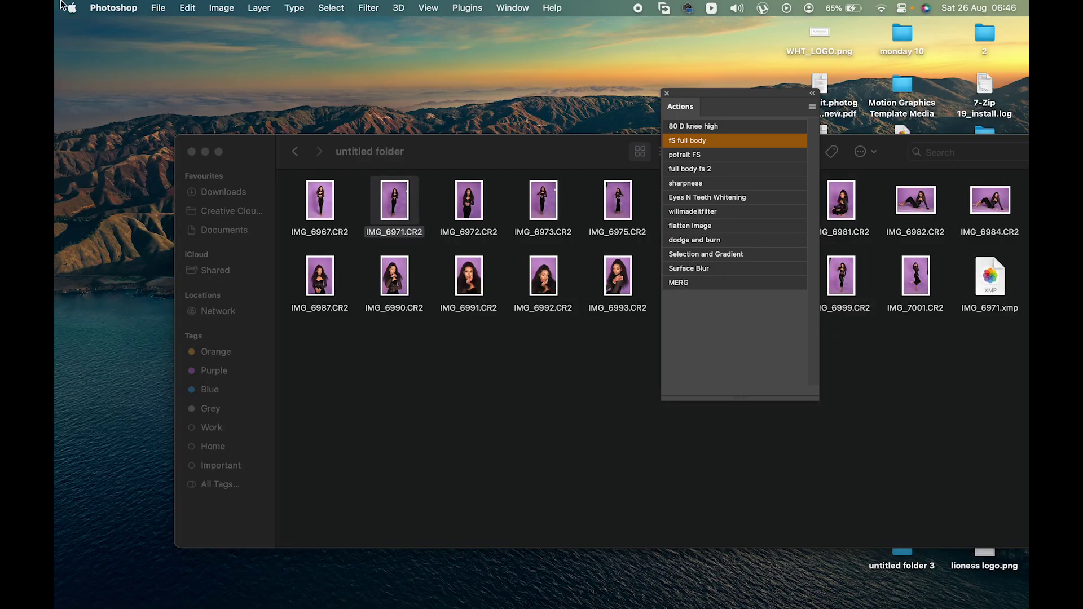
# Step: Open the edited folder in Finder and select IMG_6971.psd
pyautogui.doubleClick(519, 151)
pyautogui.doubleClick(925, 272)
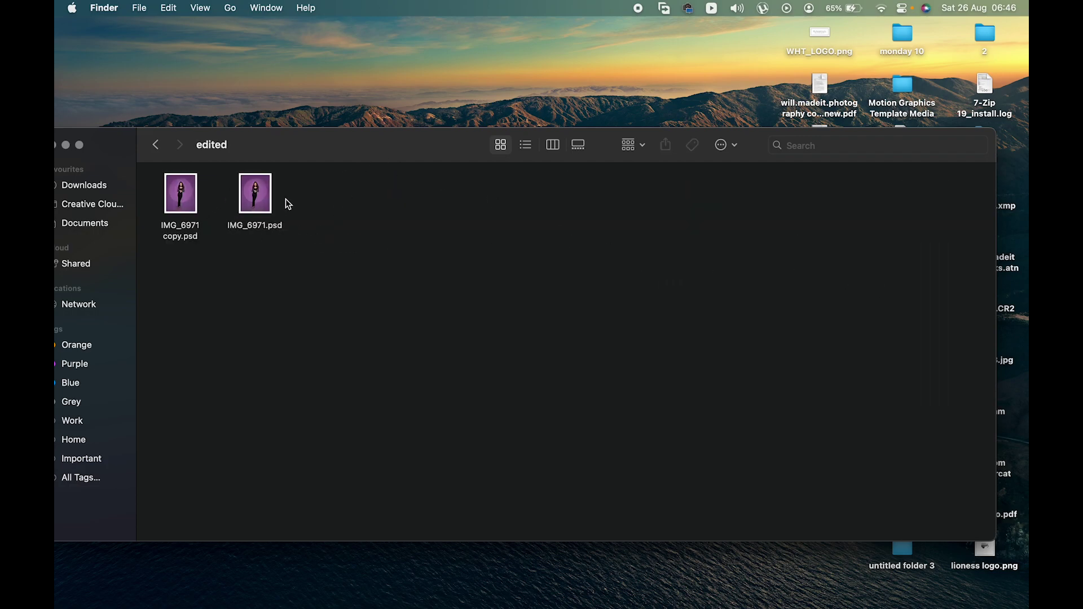
pyautogui.click(256, 199)
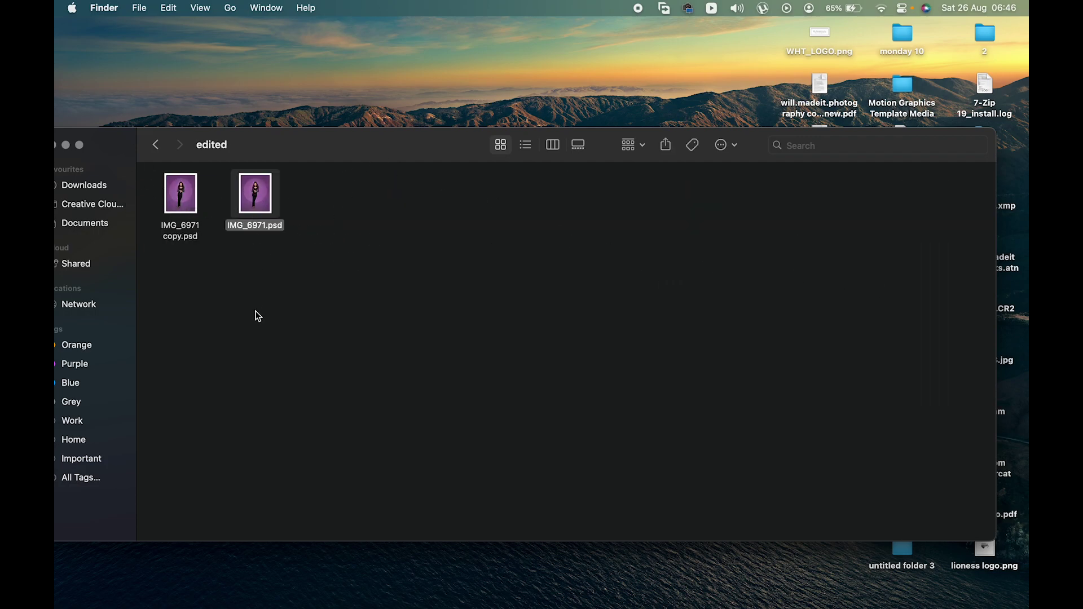
# Step: Find and launch Adobe Lightroom Classic
pyautogui.moveTo(215, 608)
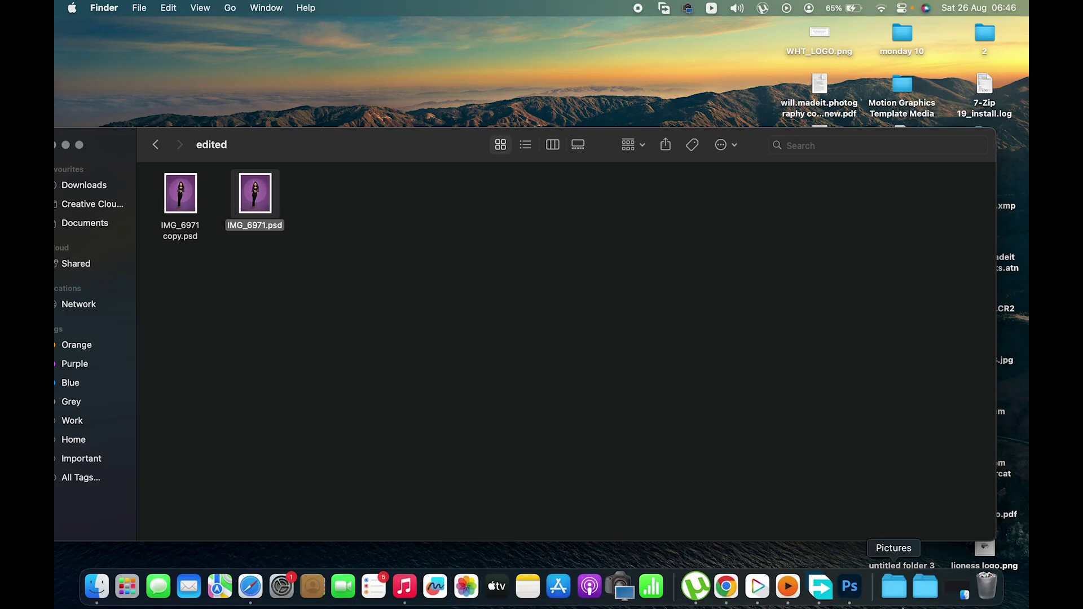
pyautogui.click(121, 592)
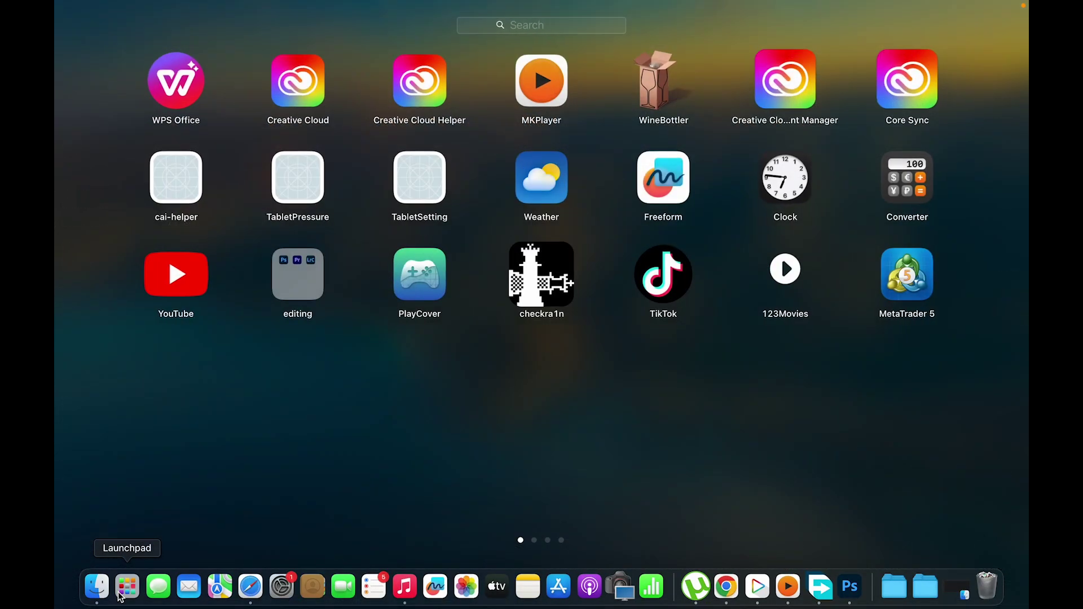
pyautogui.write('l')
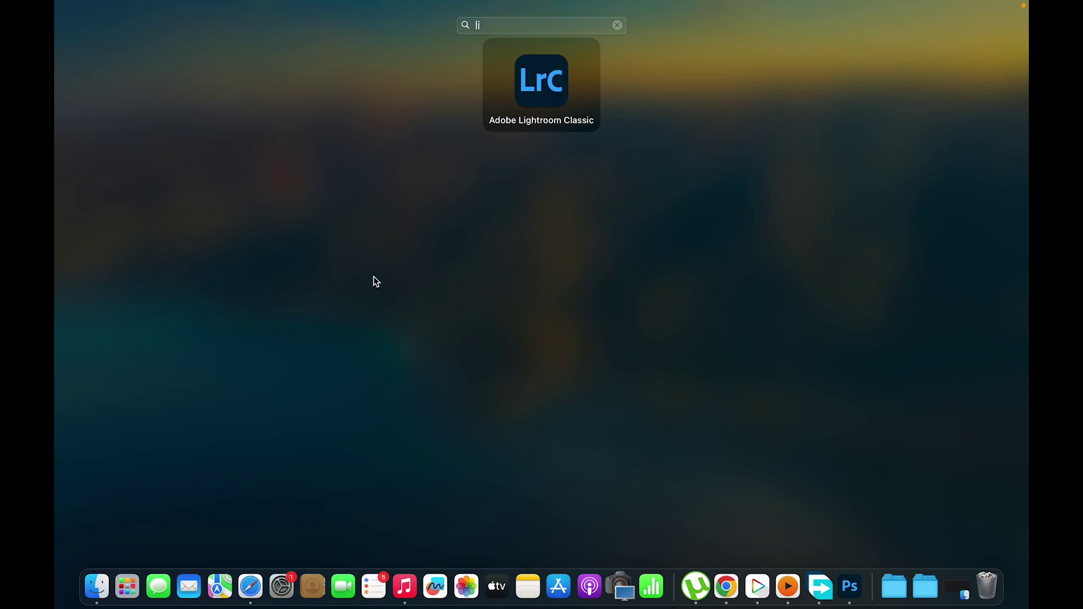
pyautogui.click(540, 67)
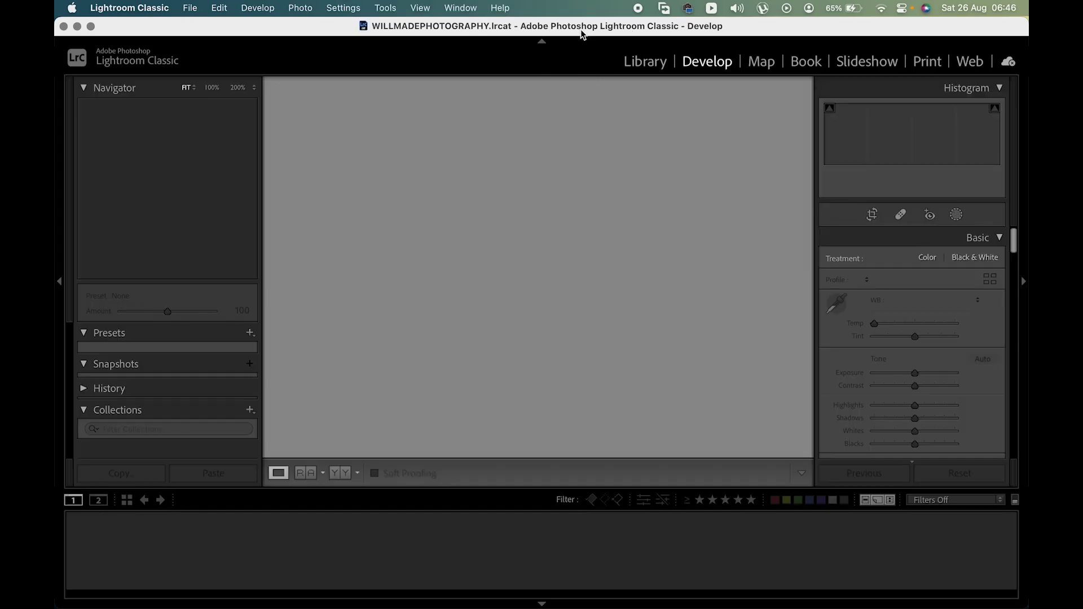
# Step: Arrange the Finder and Lightroom windows side by side and bring IMG_6971.psd from the edited folder into the Library for import
pyautogui.moveTo(581, 29); pyautogui.dragTo(701, 228)
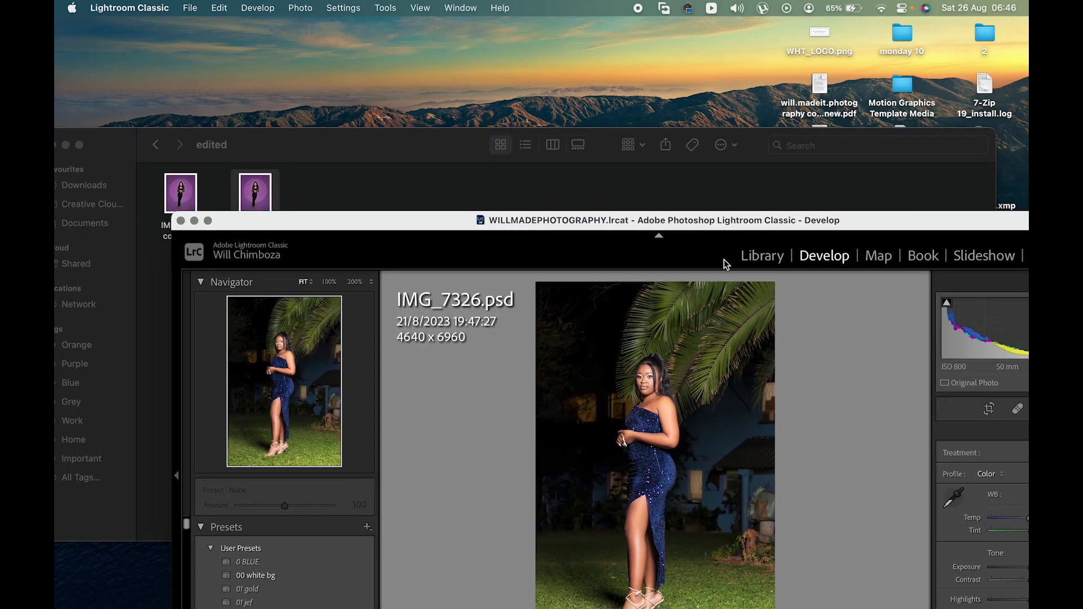
pyautogui.click(336, 153)
pyautogui.moveTo(272, 201); pyautogui.dragTo(640, 569)
pyautogui.moveTo(429, 146); pyautogui.dragTo(373, 70)
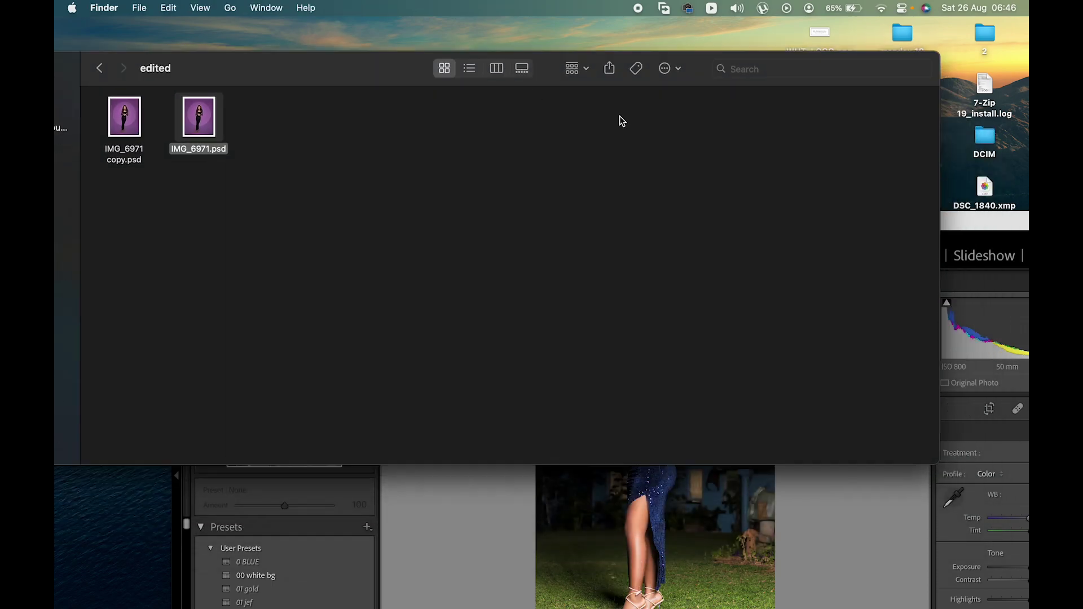
pyautogui.click(952, 215)
pyautogui.click(763, 255)
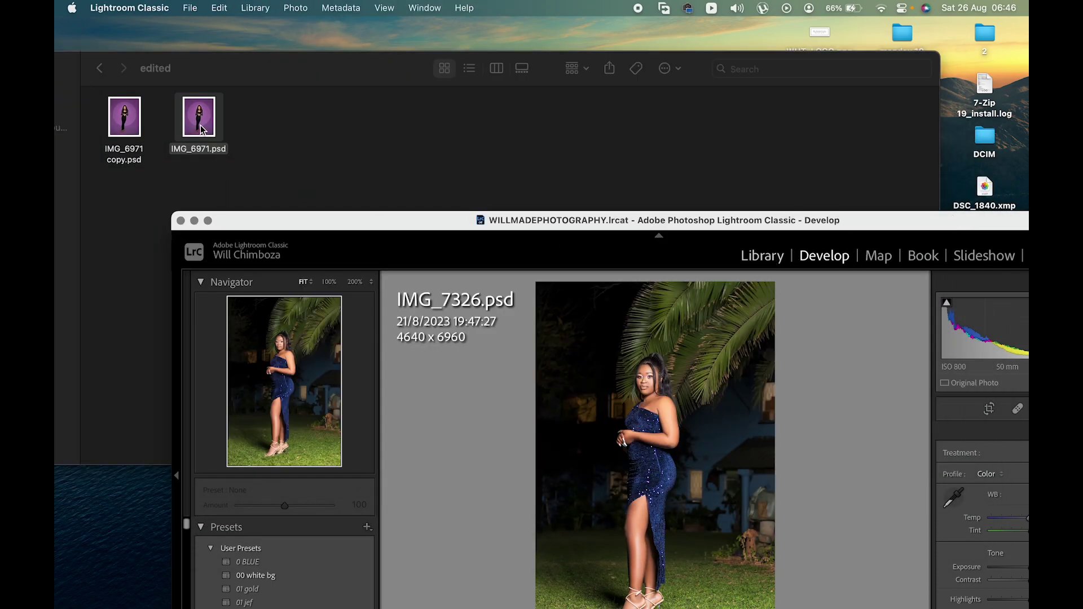
pyautogui.moveTo(201, 125); pyautogui.dragTo(498, 420)
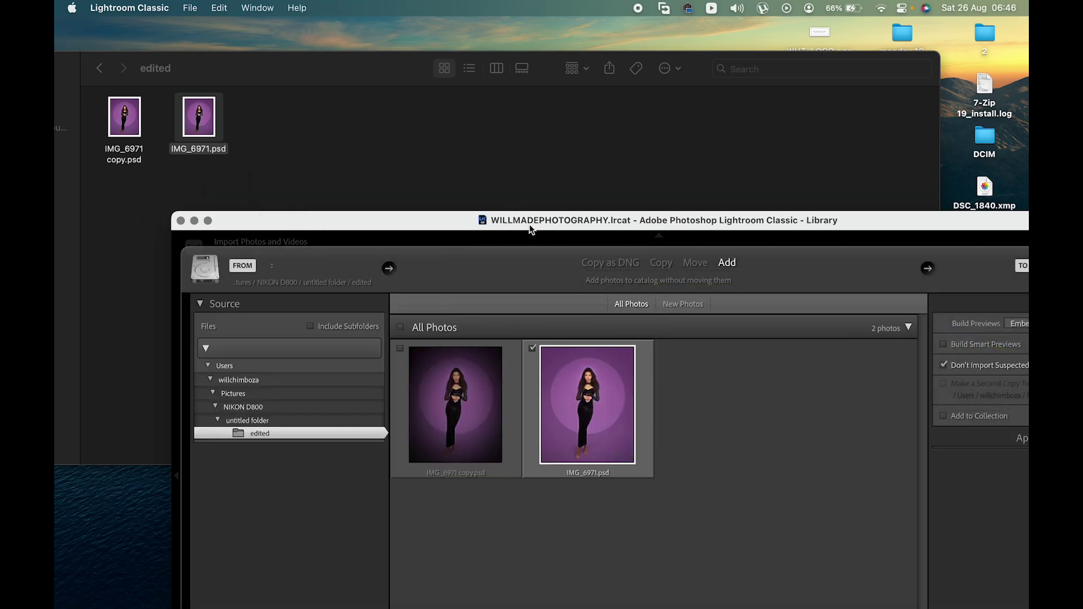
# Step: Enlarge the Lightroom window and import IMG_6971.psd into the catalog with the Add option
pyautogui.moveTo(529, 225); pyautogui.dragTo(469, 80)
pyautogui.click(148, 76)
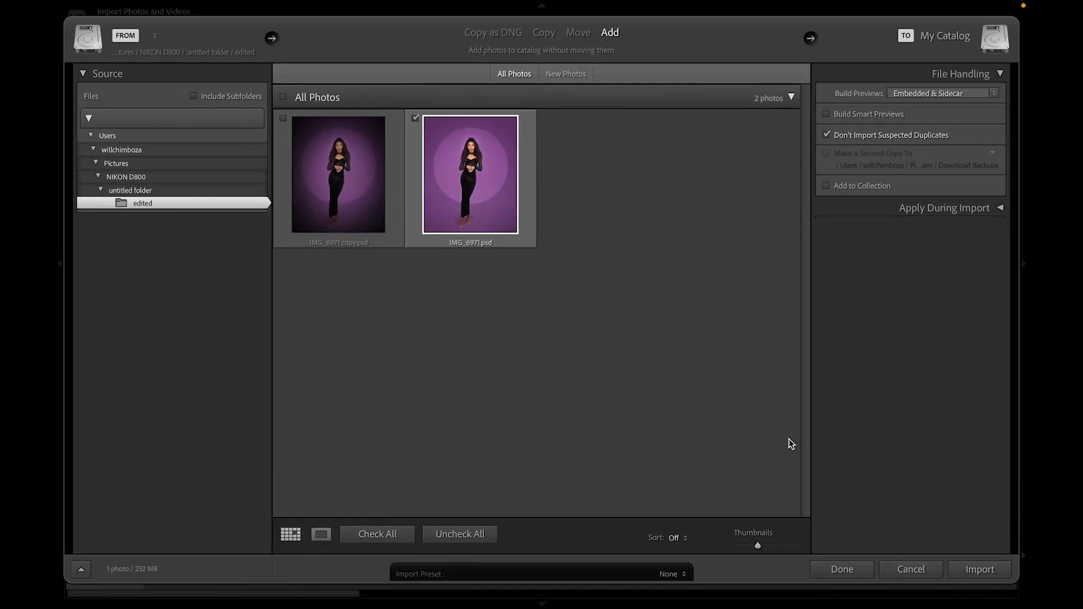
pyautogui.click(969, 577)
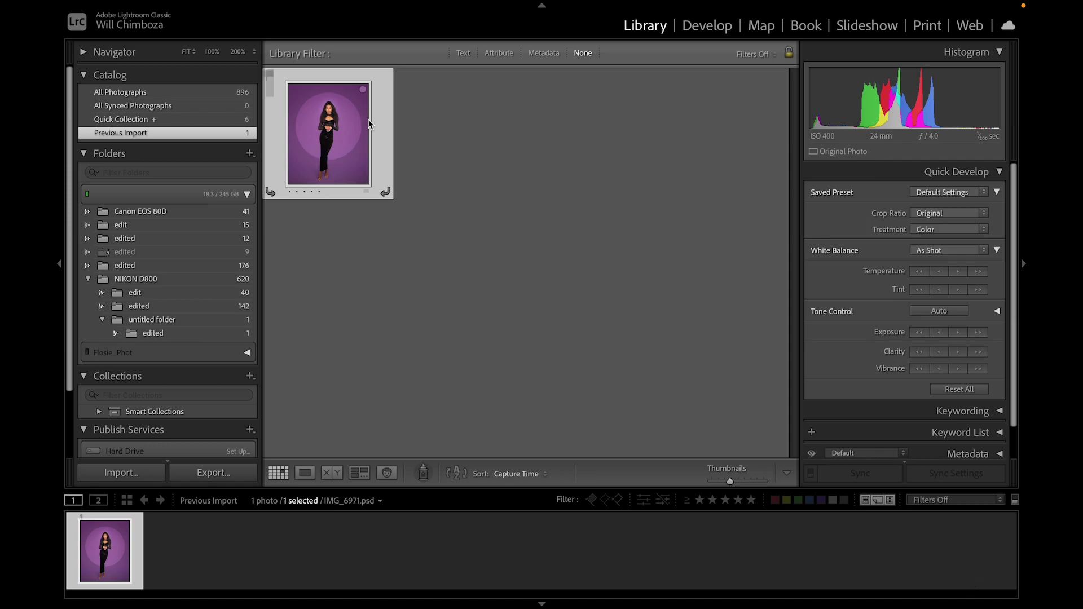
# Step: Open the imported portrait in the Develop module and inspect the face and hair at 200% zoom
pyautogui.click(713, 25)
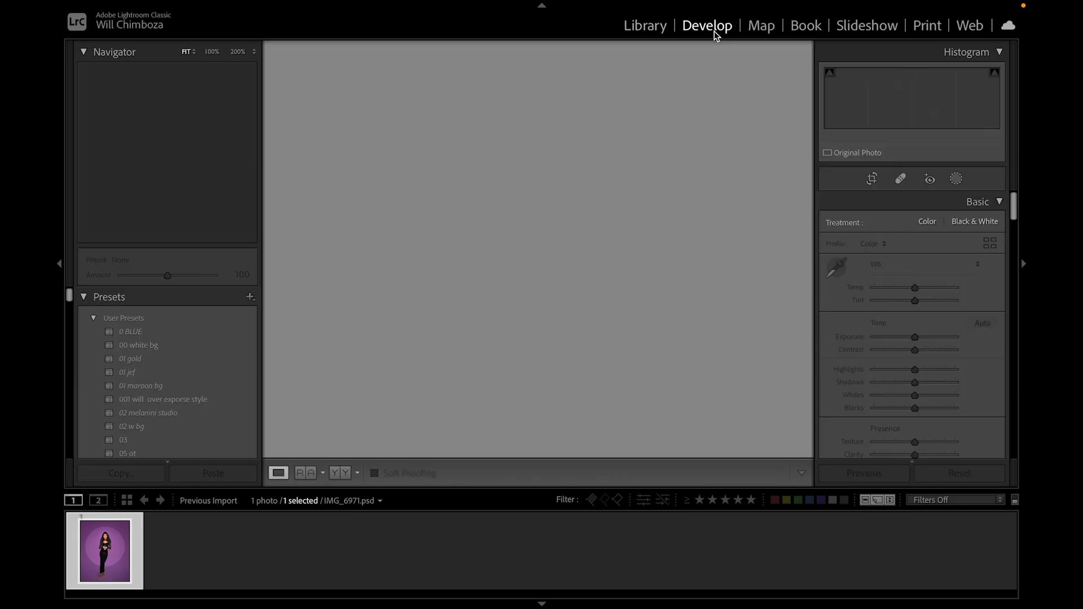
pyautogui.moveTo(735, 3)
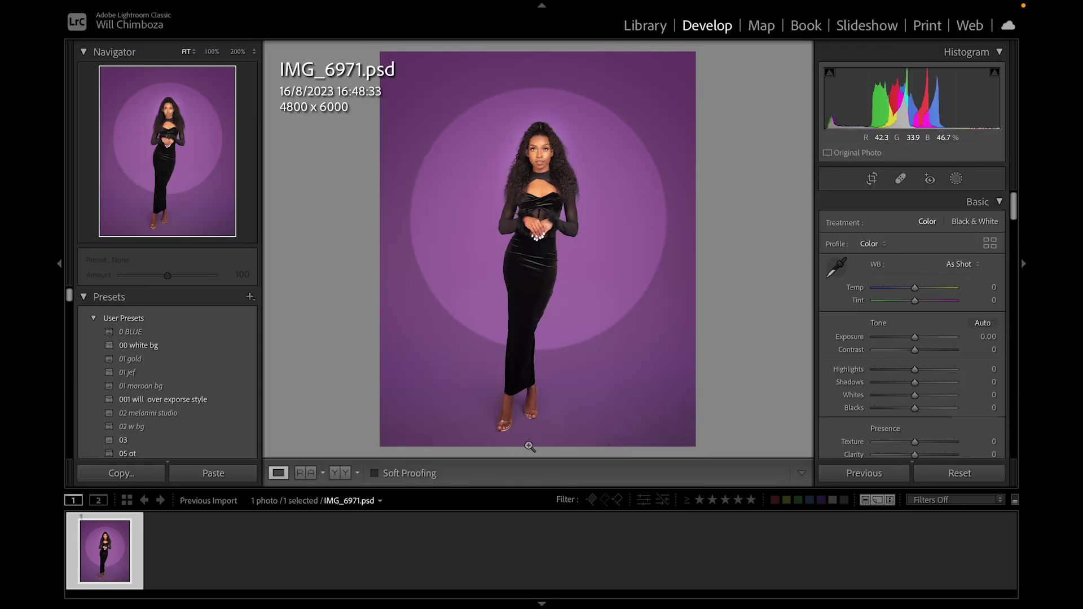
pyautogui.click(509, 165)
pyautogui.moveTo(509, 165); pyautogui.dragTo(564, 440)
pyautogui.click(570, 135)
pyautogui.click(578, 120)
pyautogui.moveTo(577, 120); pyautogui.dragTo(589, 211)
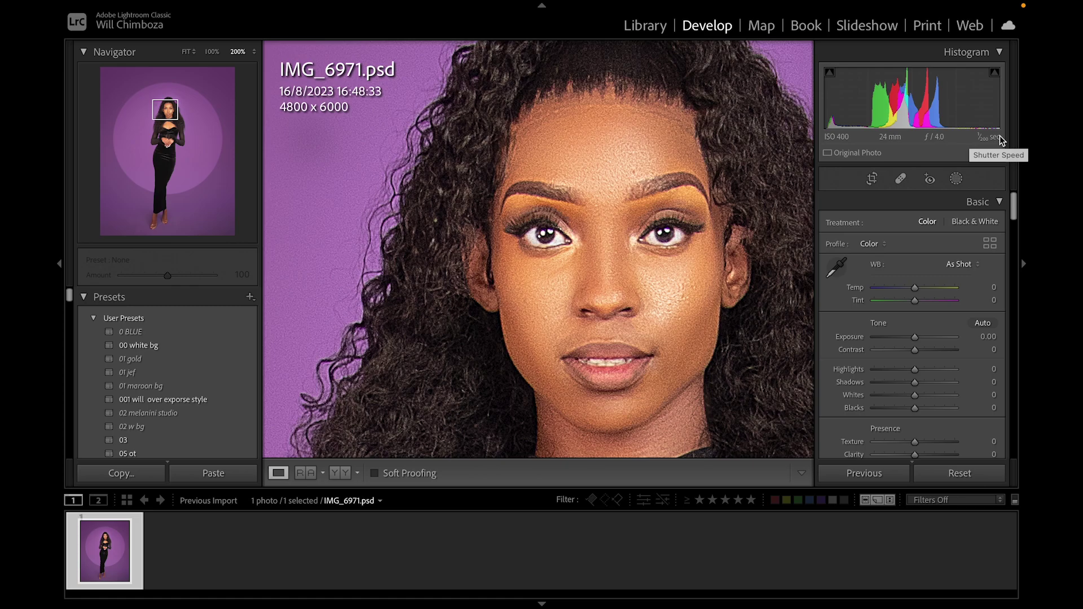
# Step: Set the Luminance noise reduction to 49 and review the whole photo
pyautogui.moveTo(1013, 202); pyautogui.dragTo(1025, 356)
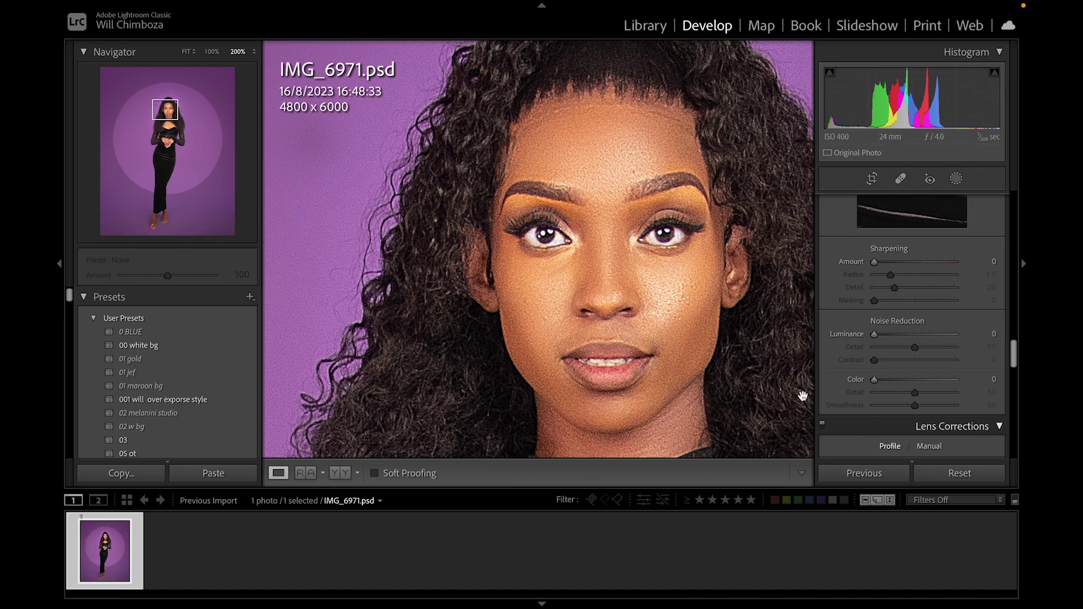
pyautogui.moveTo(881, 339); pyautogui.dragTo(918, 340)
pyautogui.click(623, 207)
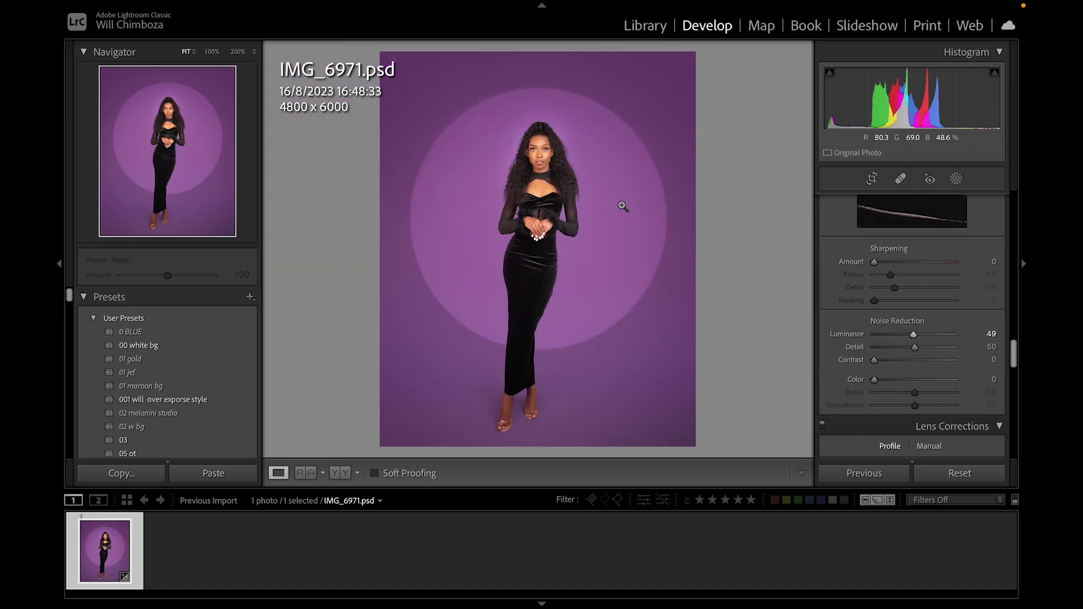
# Step: Set the sharpening Amount to 22 and adjust its Radius while viewing the face up close
pyautogui.click(545, 166)
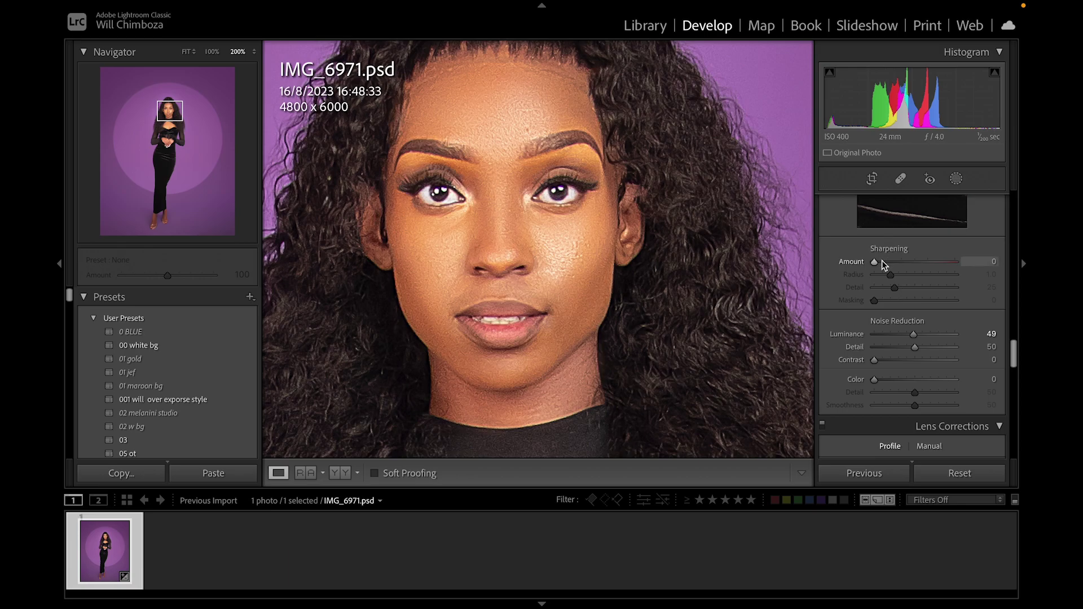
pyautogui.moveTo(880, 263)
pyautogui.mouseDown()
pyautogui.moveTo(893, 265)
pyautogui.moveTo(888, 274)
pyautogui.mouseUp()
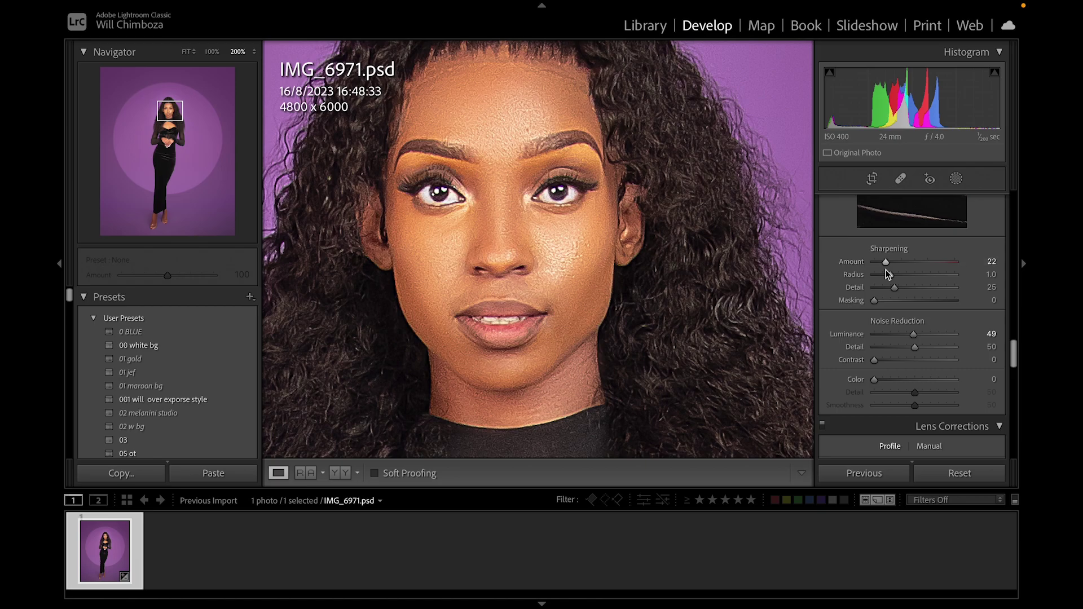
pyautogui.moveTo(884, 272); pyautogui.dragTo(900, 276)
pyautogui.press('Down')
pyautogui.press('Down')
pyautogui.press('Down')
# Step: Raise the Vibrance to +26 in the Basic adjustments and check the colours on the face
pyautogui.moveTo(1012, 349); pyautogui.dragTo(1013, 190)
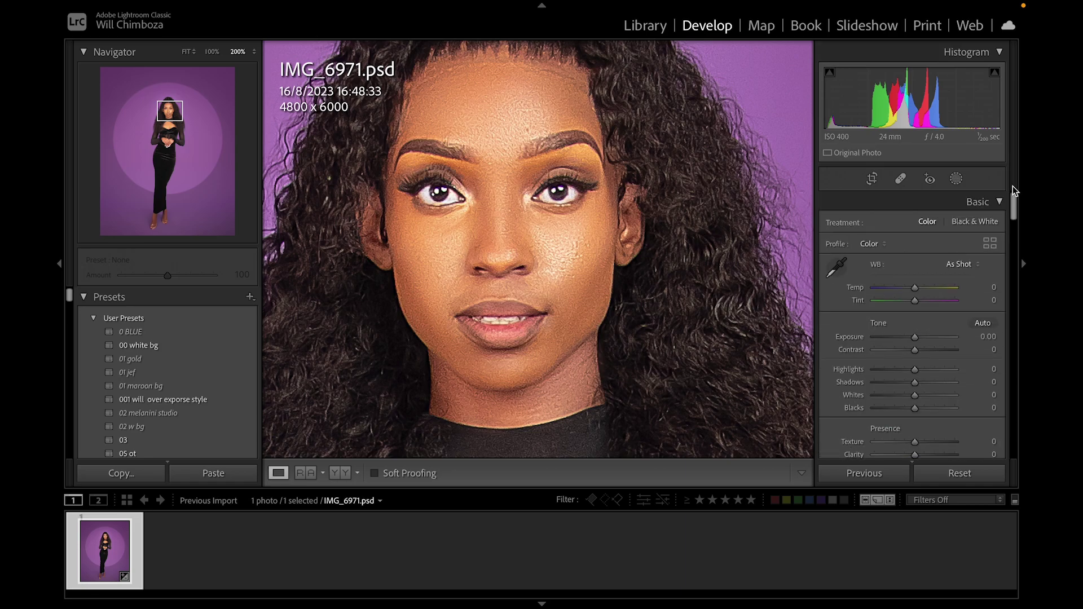
pyautogui.click(529, 254)
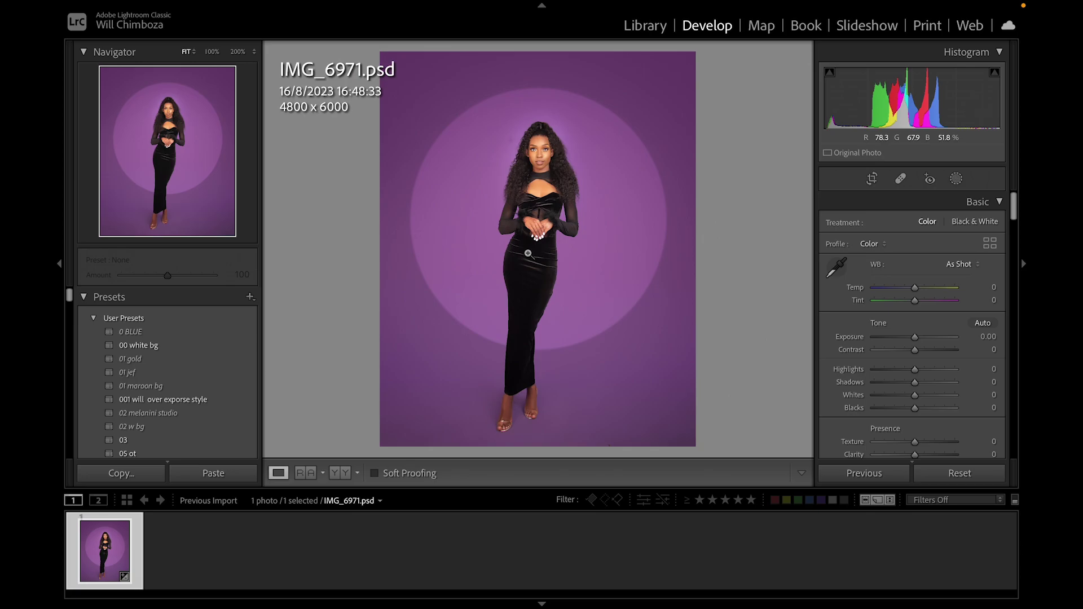
pyautogui.click(540, 154)
pyautogui.moveTo(537, 133); pyautogui.dragTo(546, 331)
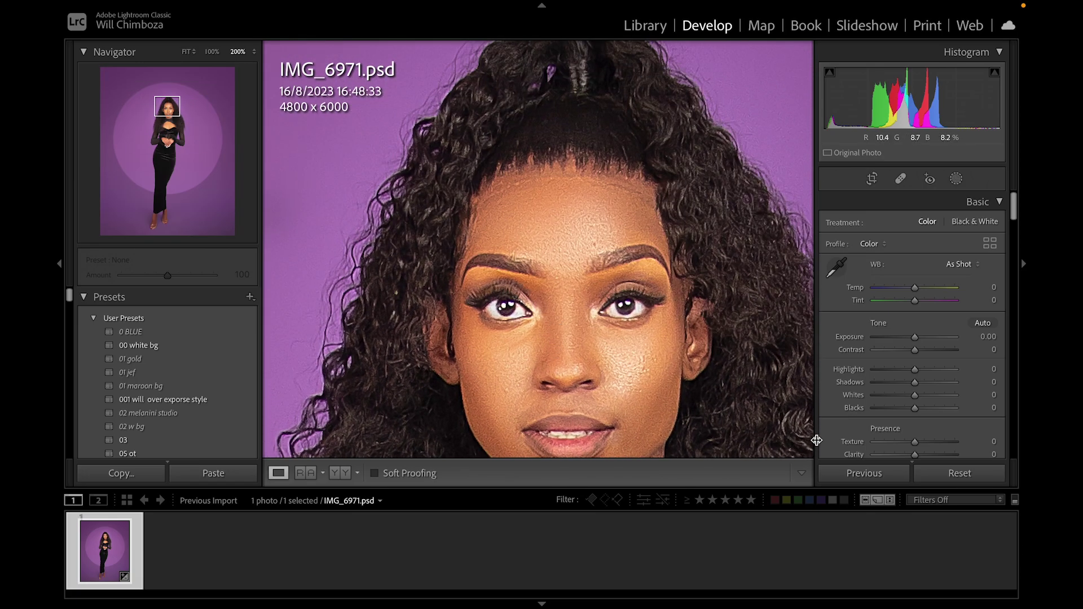
pyautogui.scroll(-3, 894, 387)
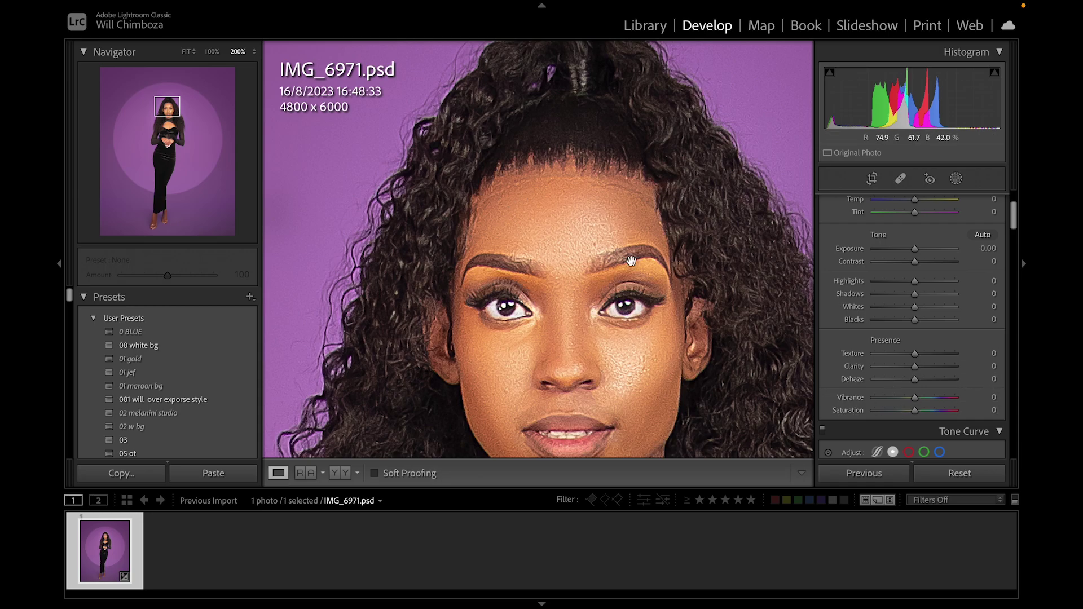
pyautogui.scroll(-1, 919, 364)
pyautogui.moveTo(915, 392); pyautogui.dragTo(927, 397)
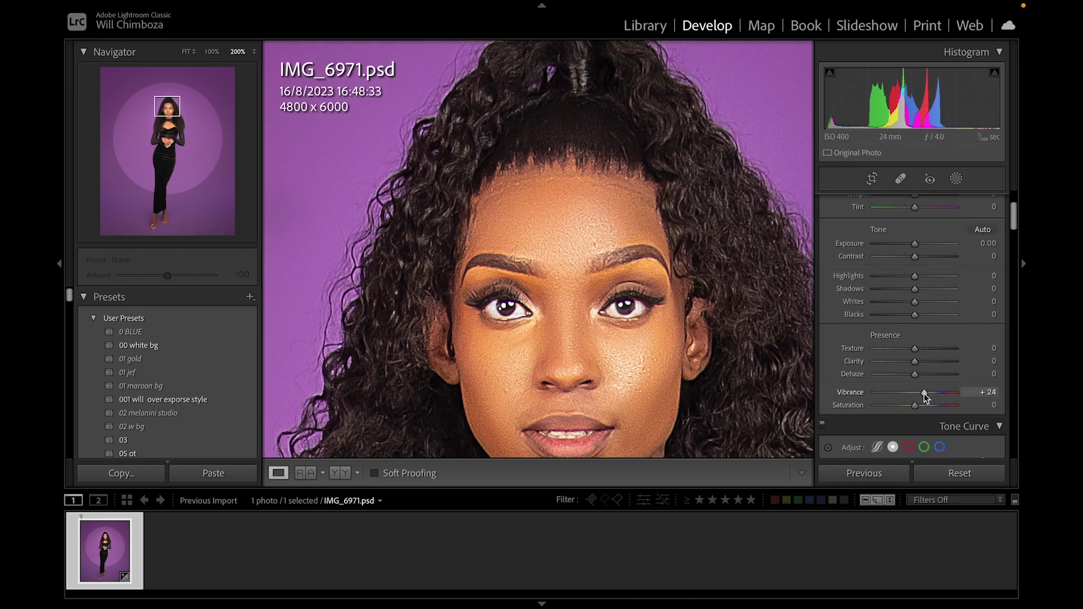
pyautogui.moveTo(926, 394); pyautogui.dragTo(925, 394)
pyautogui.click(550, 145)
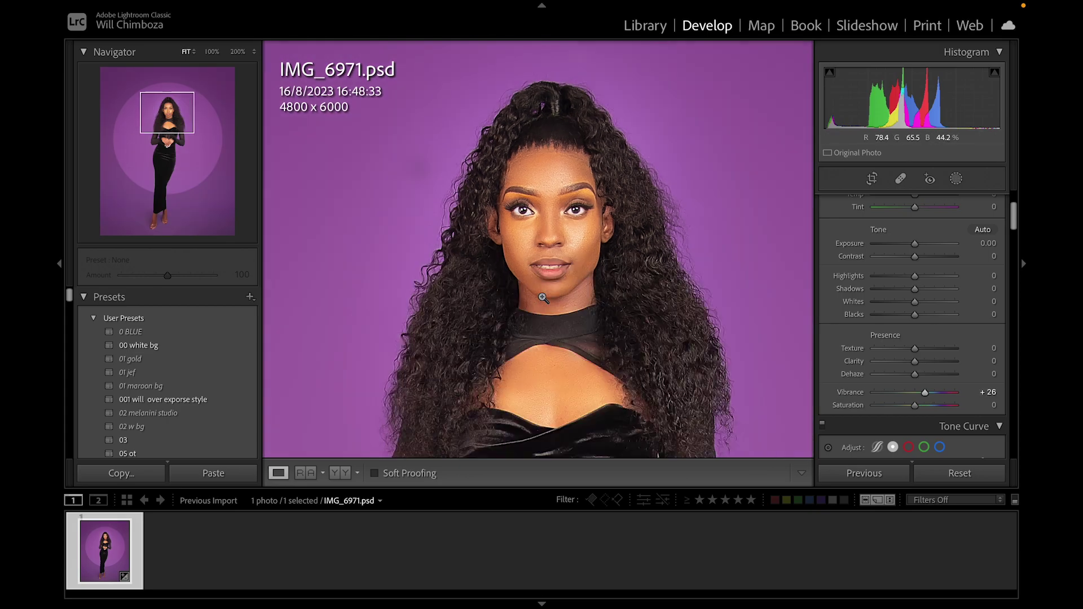
pyautogui.click(550, 145)
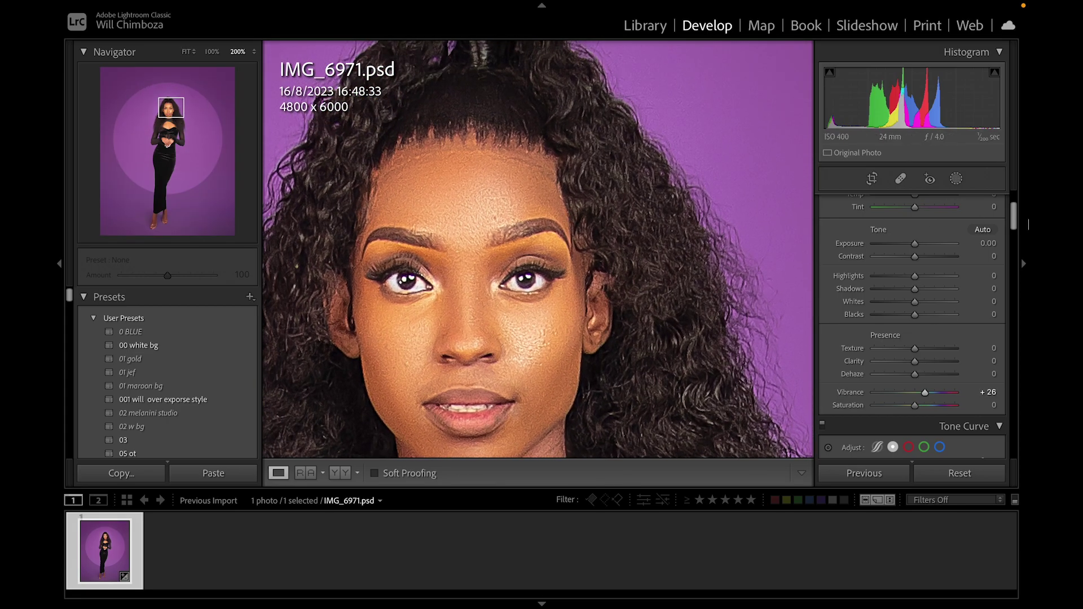
# Step: Add three control points to the diagonal tone curve, in the shadows, midtones and highlights
pyautogui.moveTo(1014, 217); pyautogui.dragTo(1013, 244)
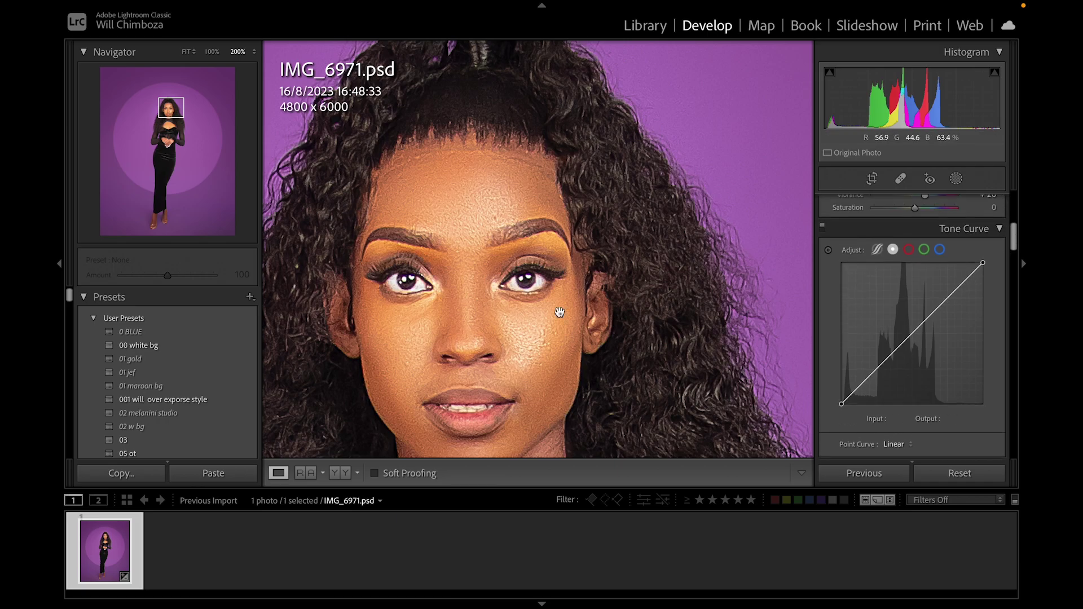
pyautogui.scroll(-1, 885, 379)
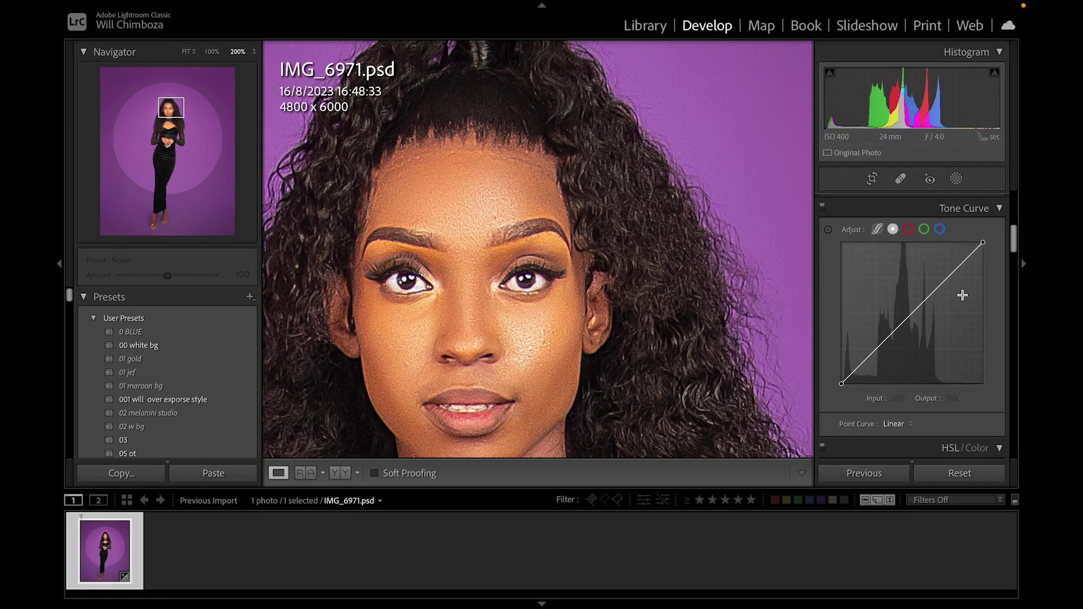
pyautogui.click(876, 350)
pyautogui.click(914, 310)
pyautogui.click(946, 279)
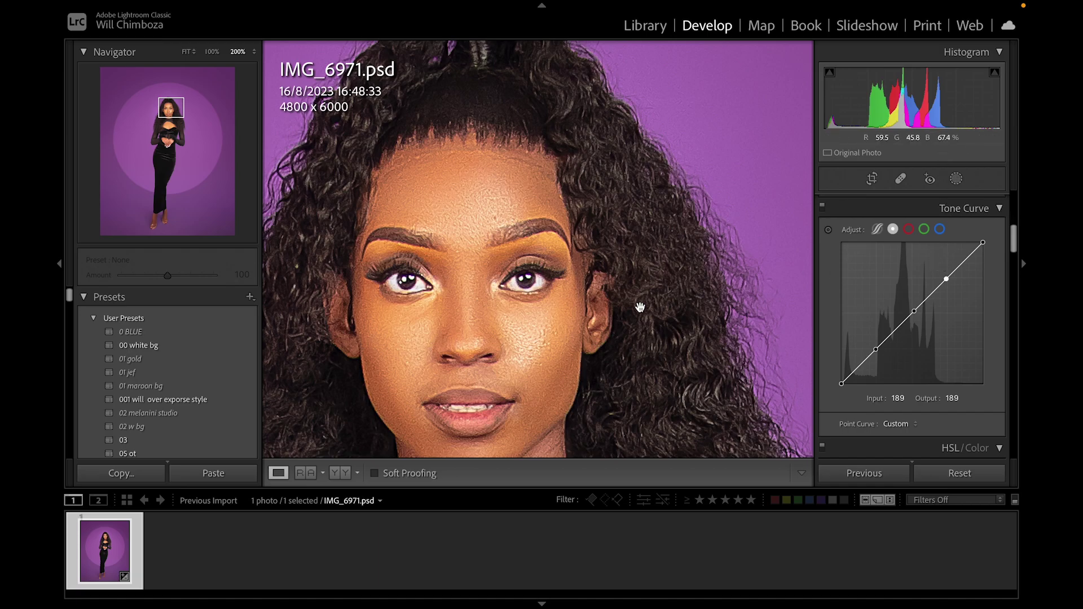
# Step: Raise the curve's highlight point to input 184, output 195 and its midtone point to 129, 135, checking the whole photo and face
pyautogui.moveTo(949, 282); pyautogui.dragTo(945, 280)
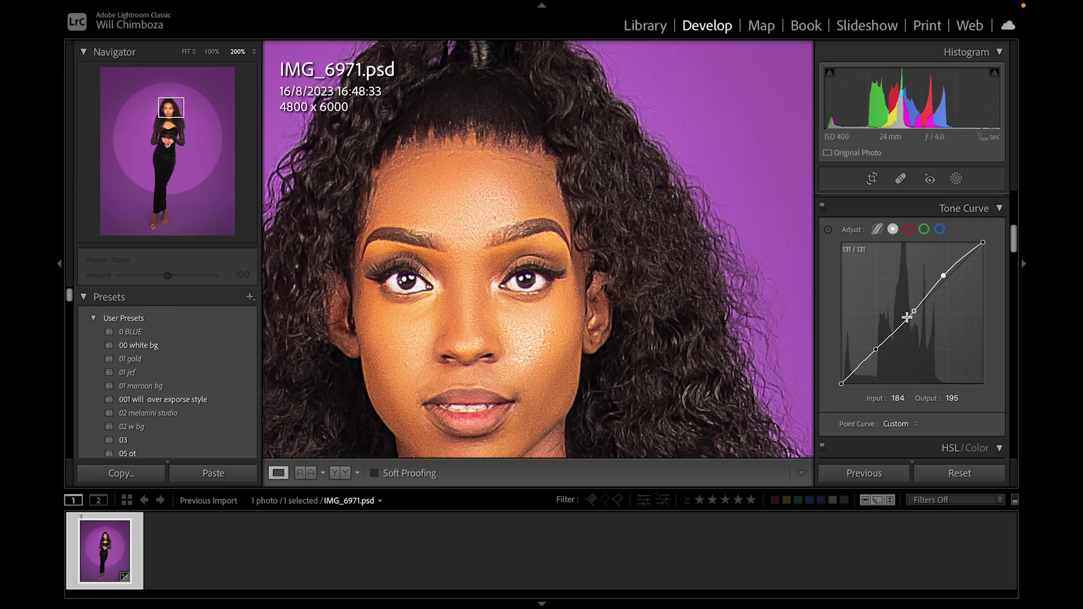
pyautogui.moveTo(914, 311); pyautogui.dragTo(913, 309)
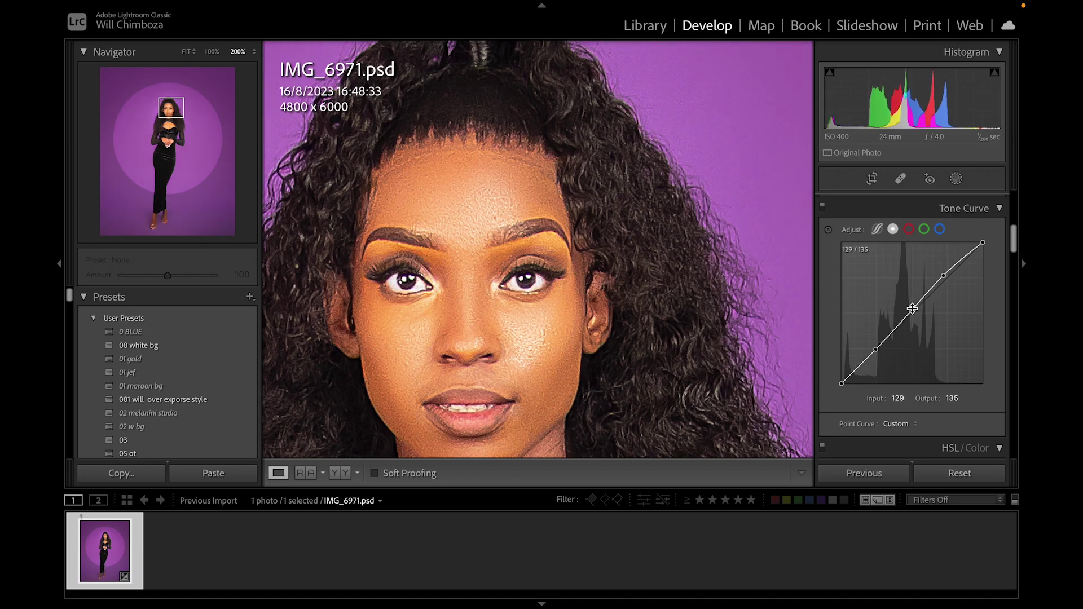
pyautogui.click(640, 300)
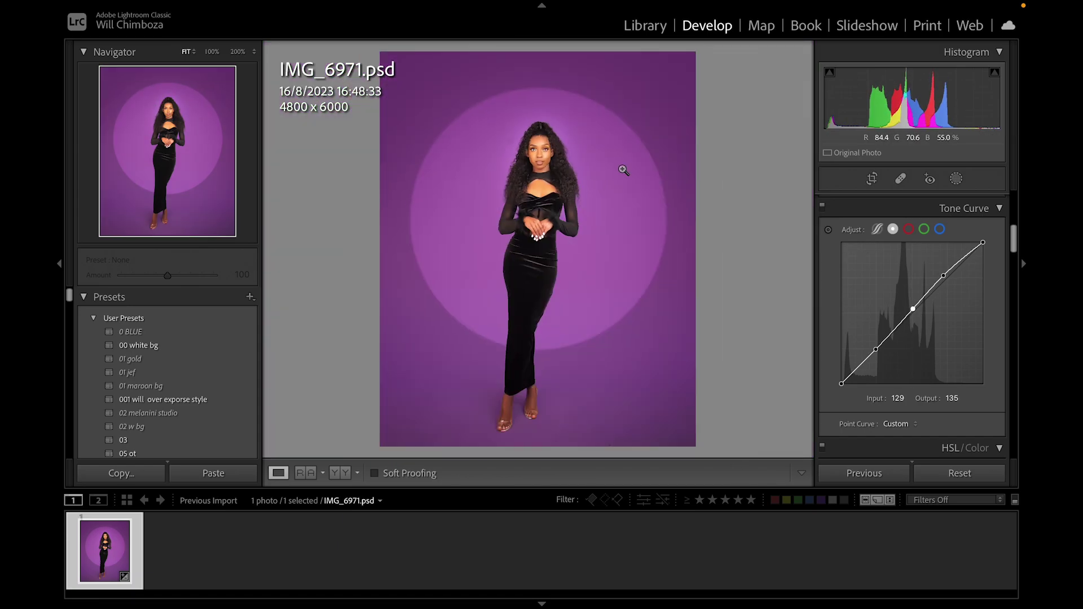
pyautogui.click(540, 141)
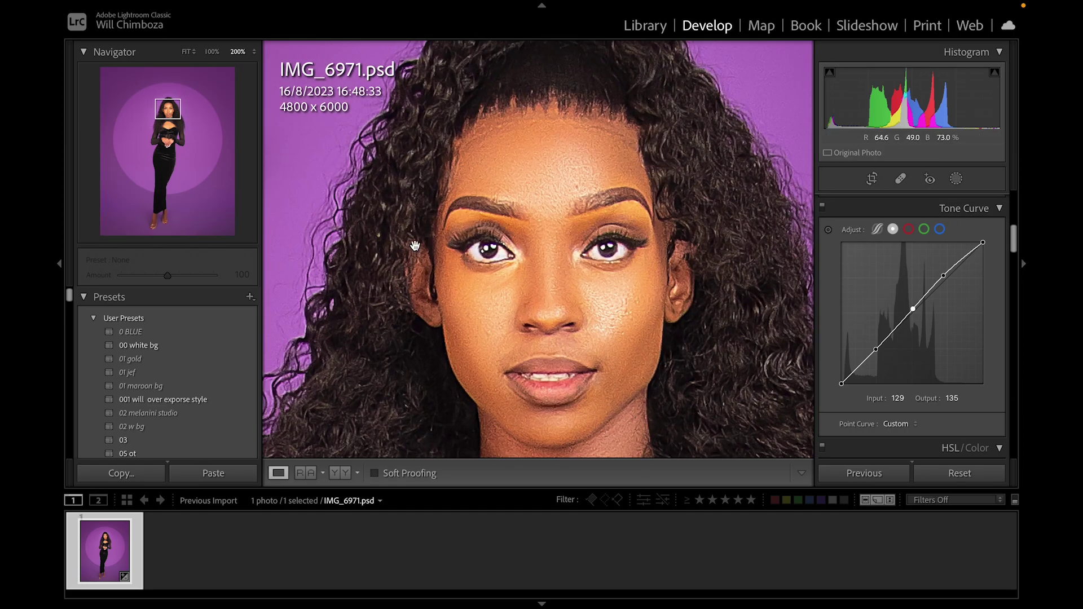
# Step: Set the Red and Orange luminance to +8 and their saturation to -2, checking the face and the whole photo
pyautogui.moveTo(1013, 236); pyautogui.dragTo(1014, 277)
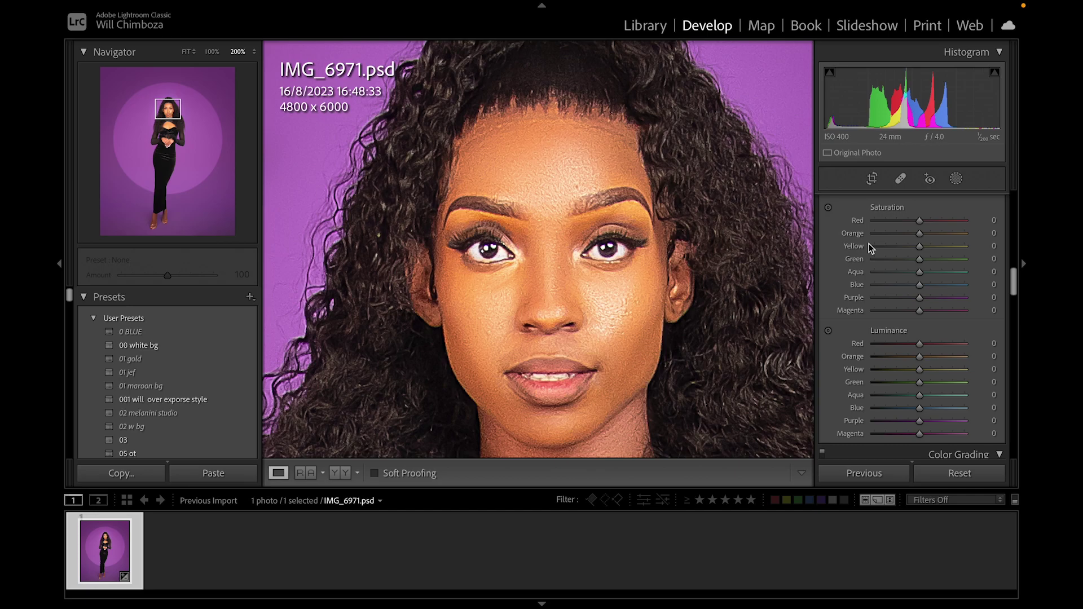
pyautogui.moveTo(920, 358); pyautogui.dragTo(923, 344)
pyautogui.click(629, 263)
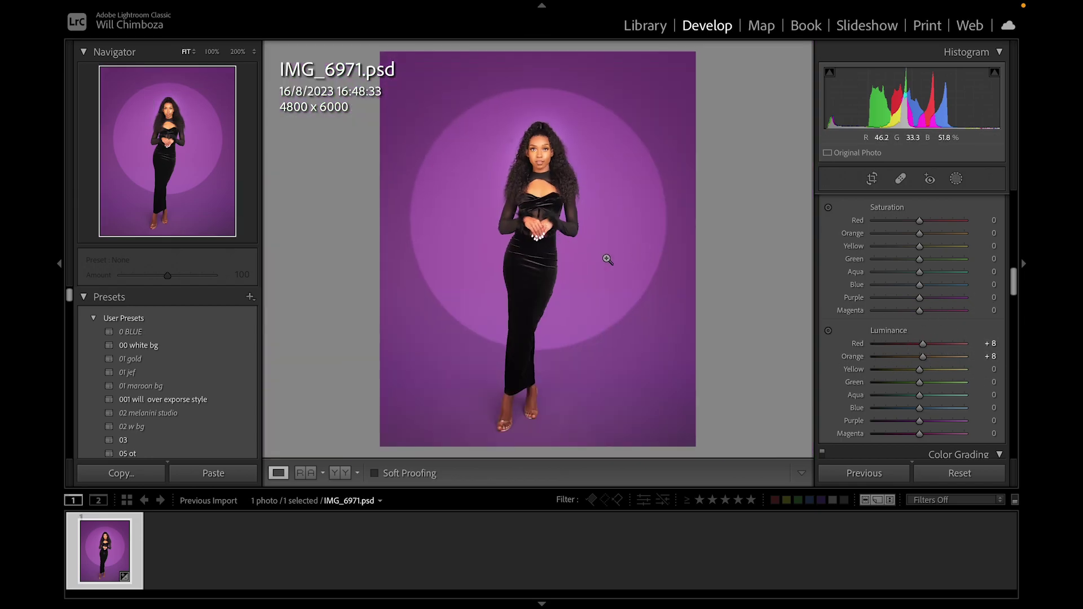
pyautogui.click(526, 148)
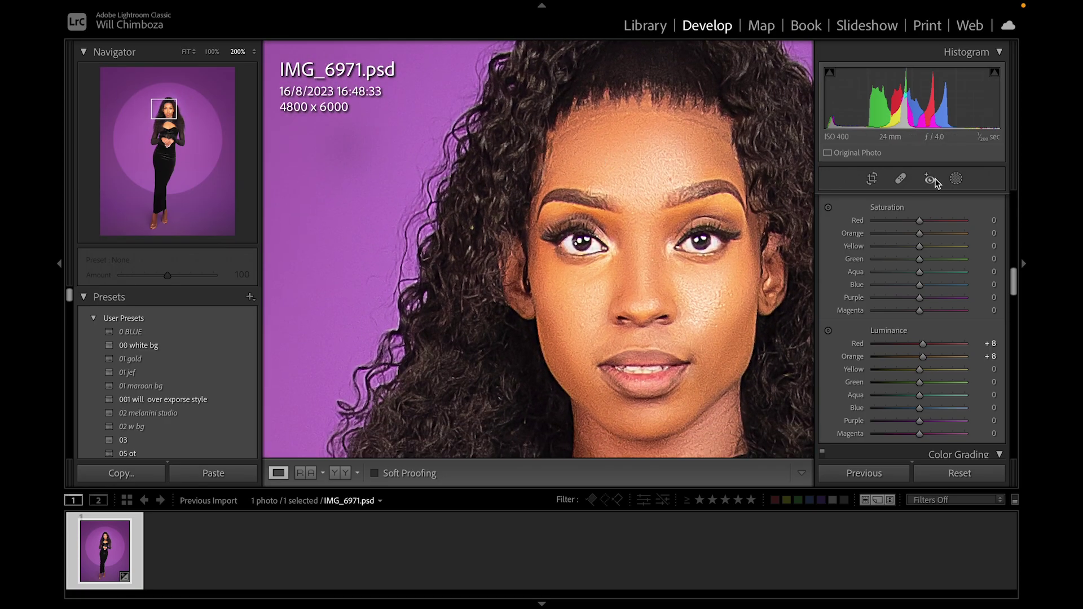
pyautogui.moveTo(799, 228); pyautogui.dragTo(801, 204)
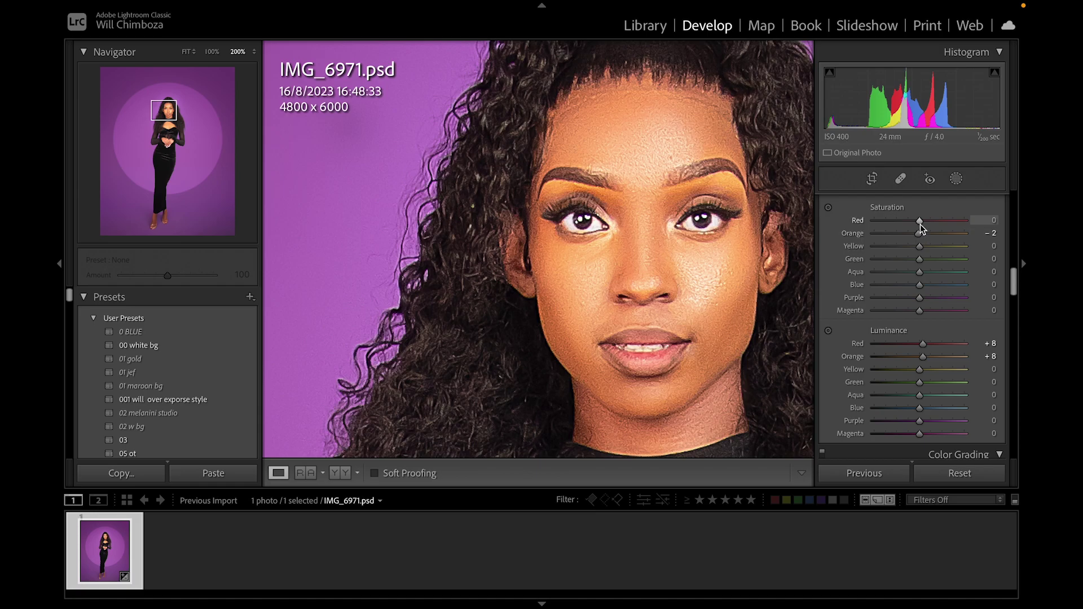
pyautogui.click(641, 178)
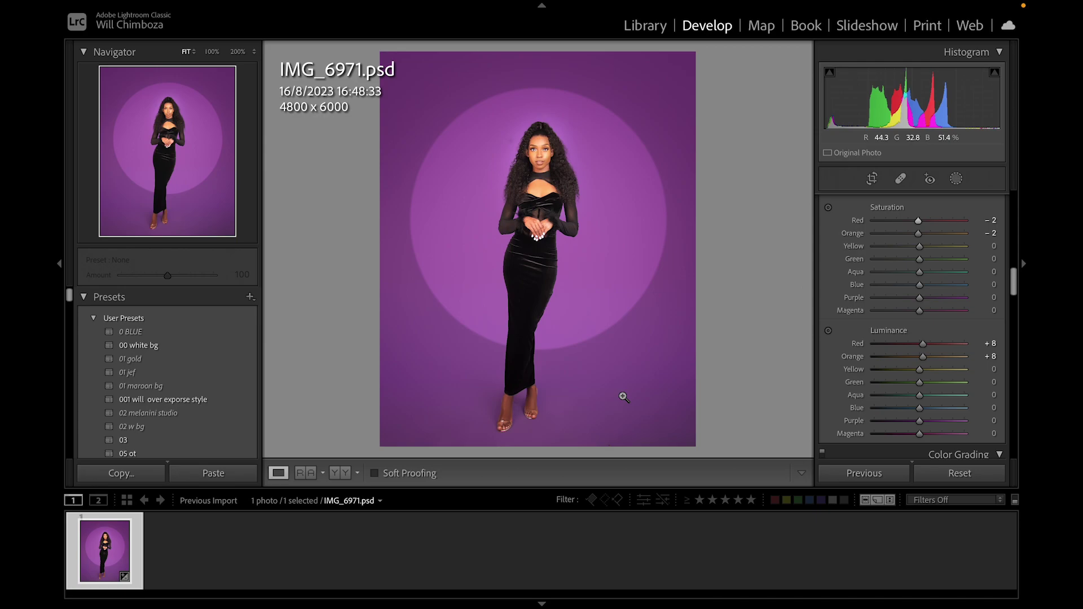
# Step: Add a linear gradient mask over the lower part of the photo, fading out upwards around the model's knees
pyautogui.click(956, 179)
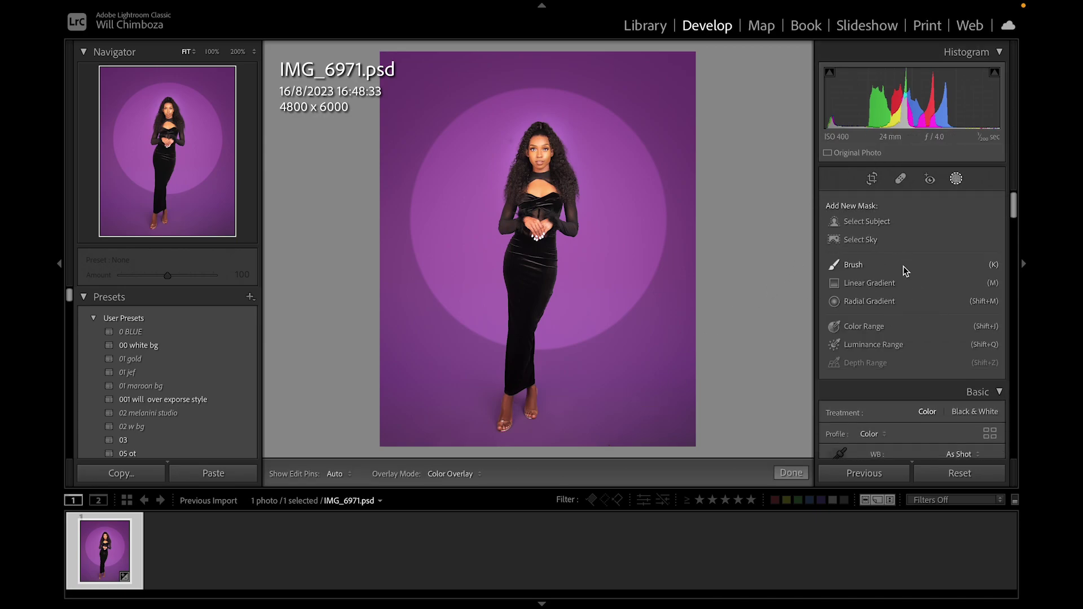
pyautogui.click(881, 282)
pyautogui.moveTo(430, 334); pyautogui.dragTo(428, 217)
pyautogui.moveTo(428, 274); pyautogui.dragTo(508, 354)
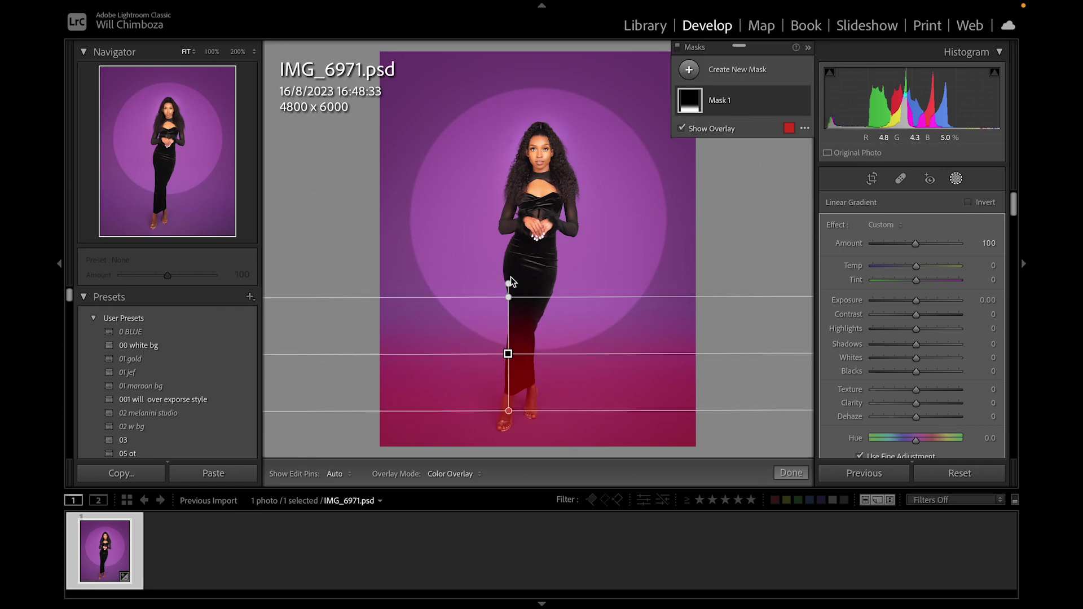
pyautogui.moveTo(508, 283); pyautogui.dragTo(509, 344)
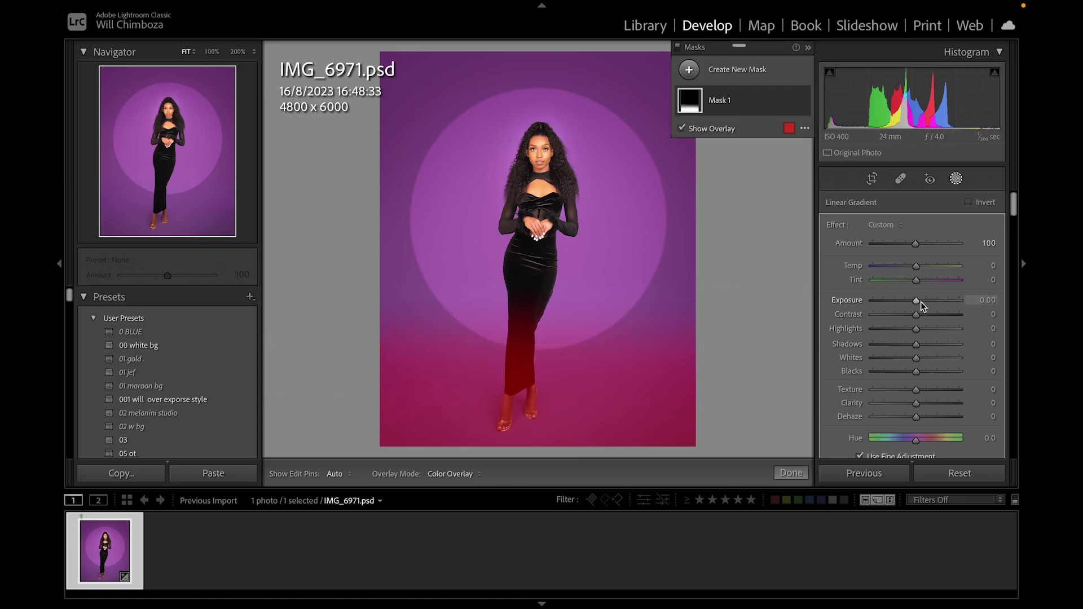
# Step: Set the gradient mask's Exposure to 0.29, compare the photo without the mask, and finish masking
pyautogui.moveTo(919, 301); pyautogui.dragTo(919, 301)
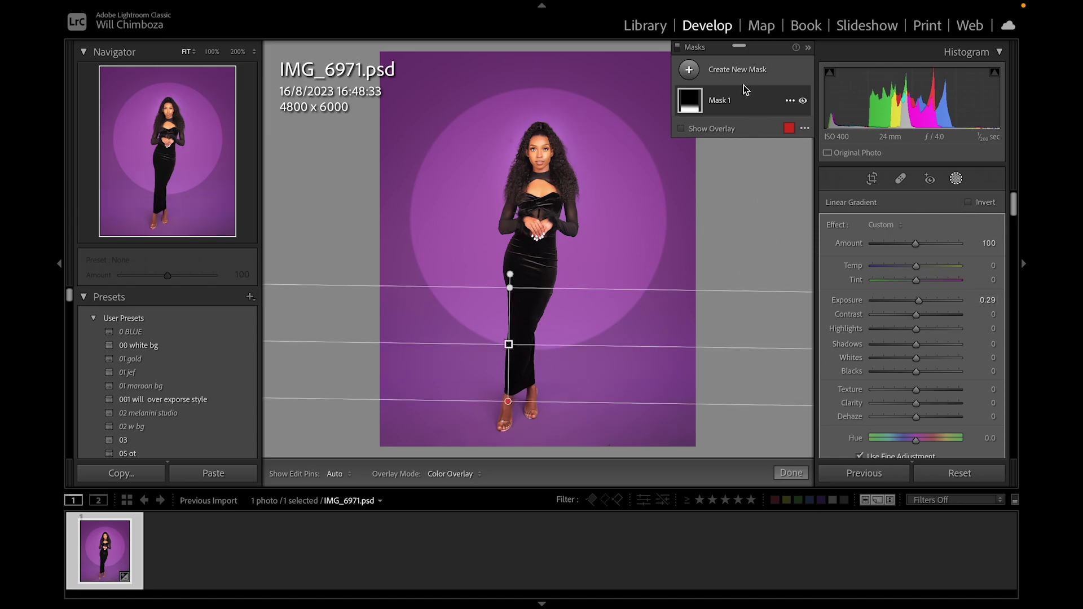
pyautogui.click(677, 49)
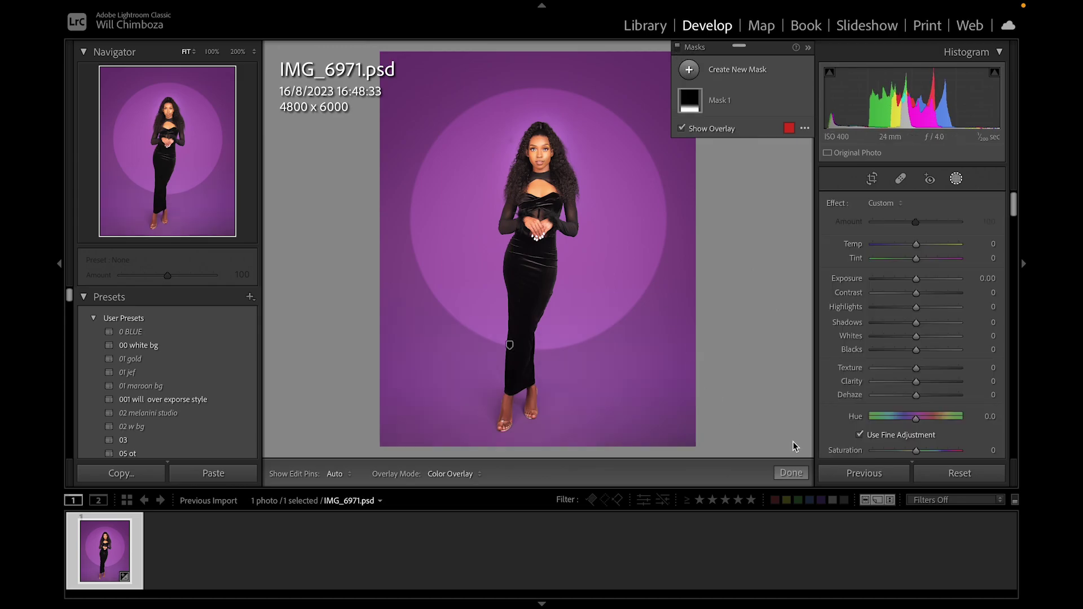
pyautogui.click(791, 473)
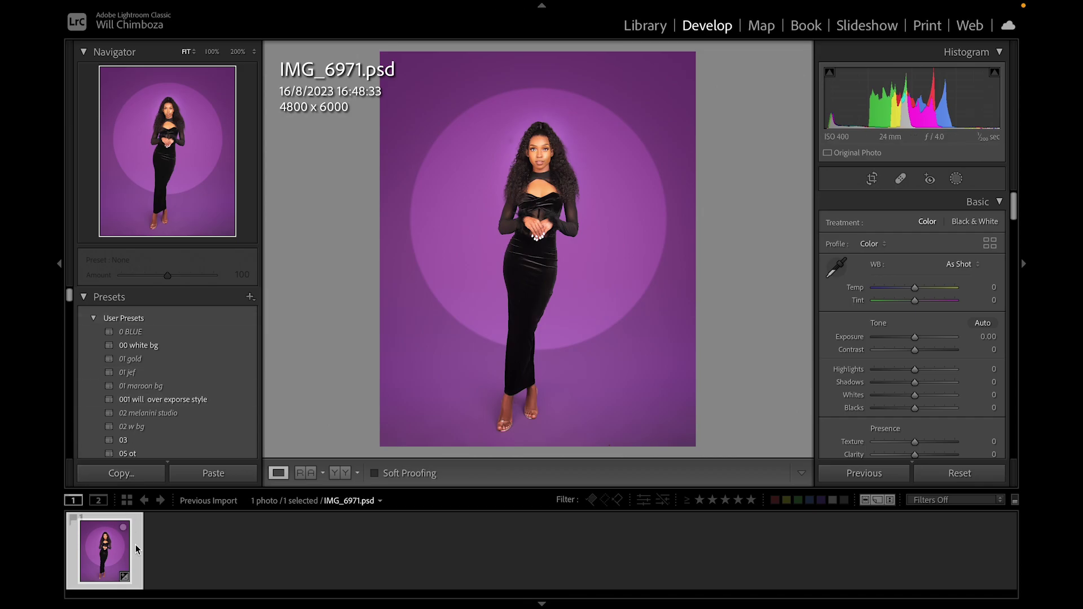
# Step: Start exporting the photo to the hard drive and name the destination subfolder "tutorial"
pyautogui.rightClick(119, 546)
pyautogui.moveTo(180, 537)
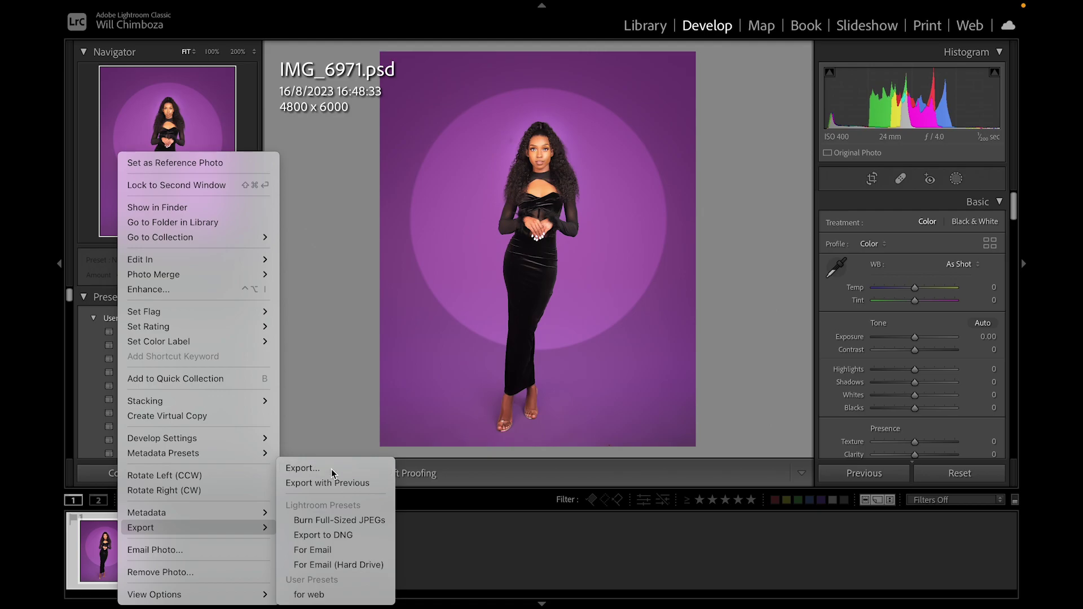
pyautogui.click(308, 468)
pyautogui.click(786, 204)
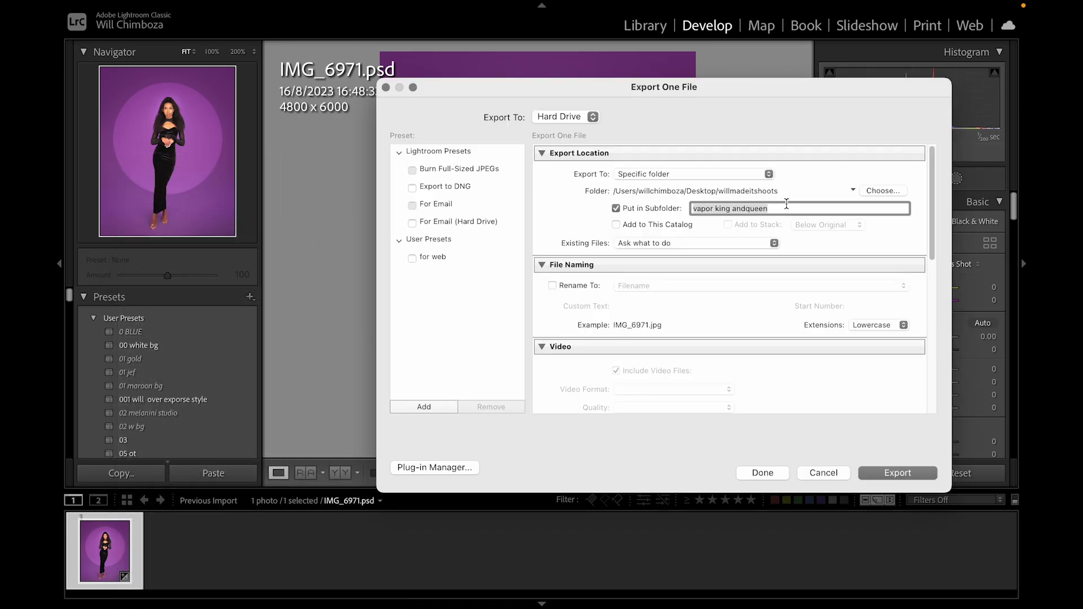
pyautogui.press('BackSpace')
pyautogui.write('tutorial')
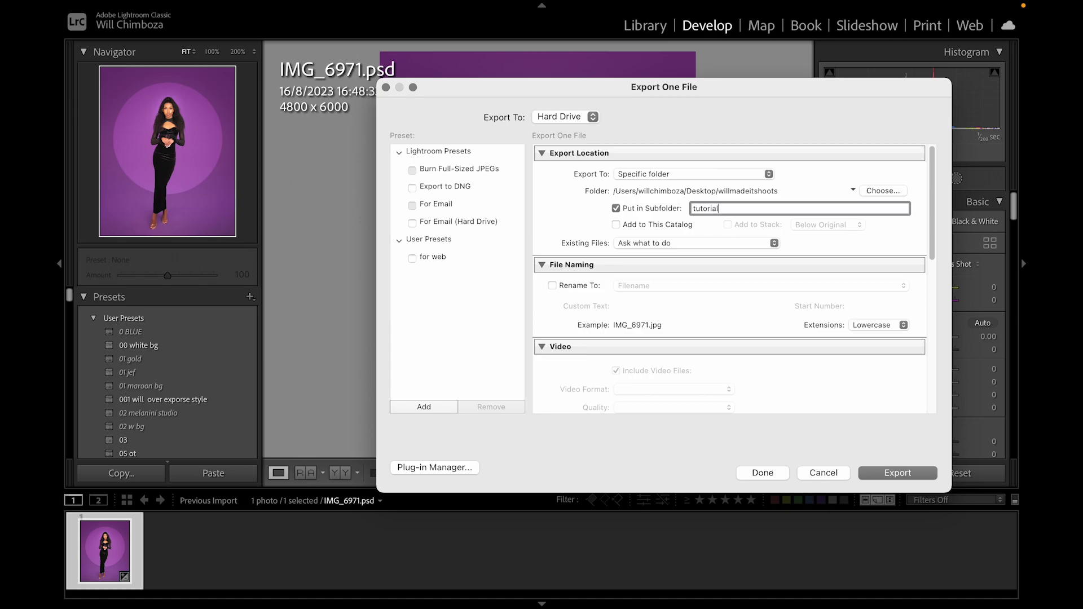
# Step: Review the format, sizing, sharpening and watermark settings, and export the photo as a JPEG
pyautogui.scroll(-10, 741, 231)
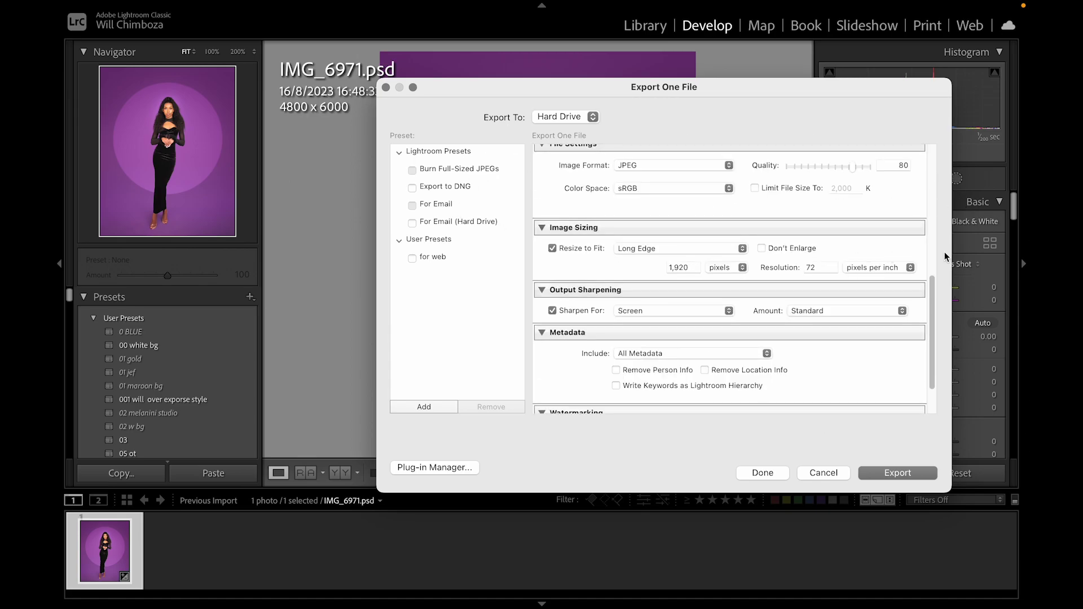
pyautogui.scroll(-2, 937, 301)
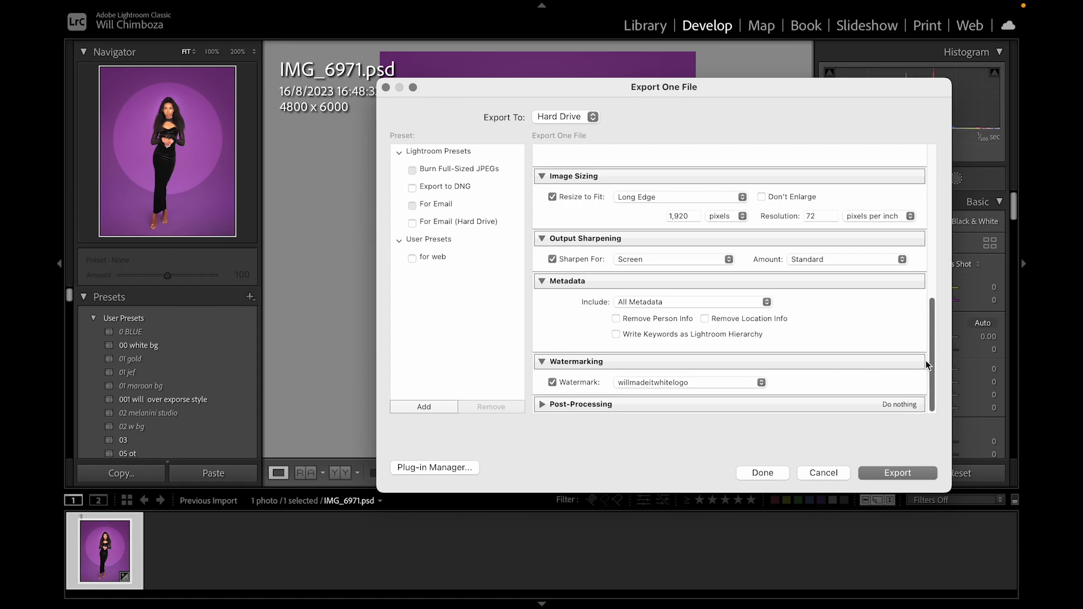
pyautogui.scroll(10, 926, 339)
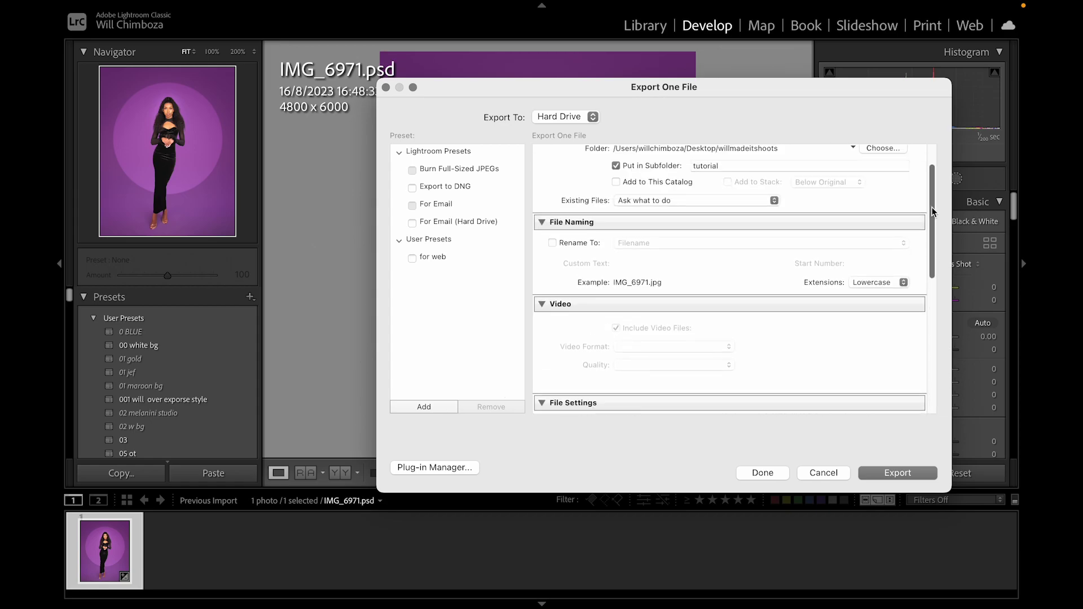
pyautogui.click(902, 474)
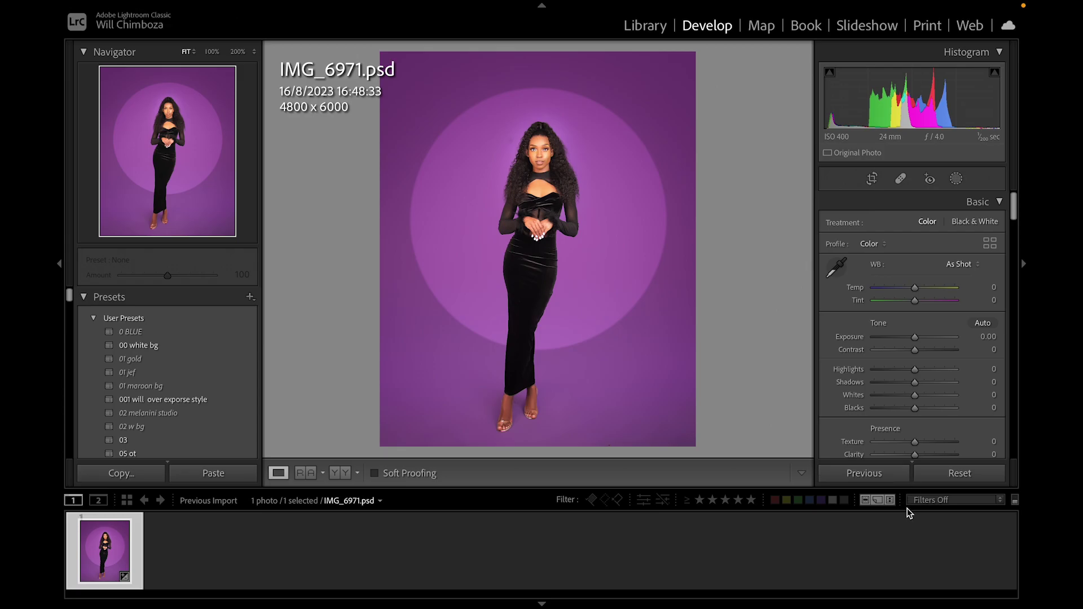
# Step: Switch to Finder and open the "tutorial" folder inside willmadeitshoots
pyautogui.hotkey('ctrl', 'Up')
pyautogui.click(898, 587)
pyautogui.scroll(-15, 904, 459)
pyautogui.click(437, 500)
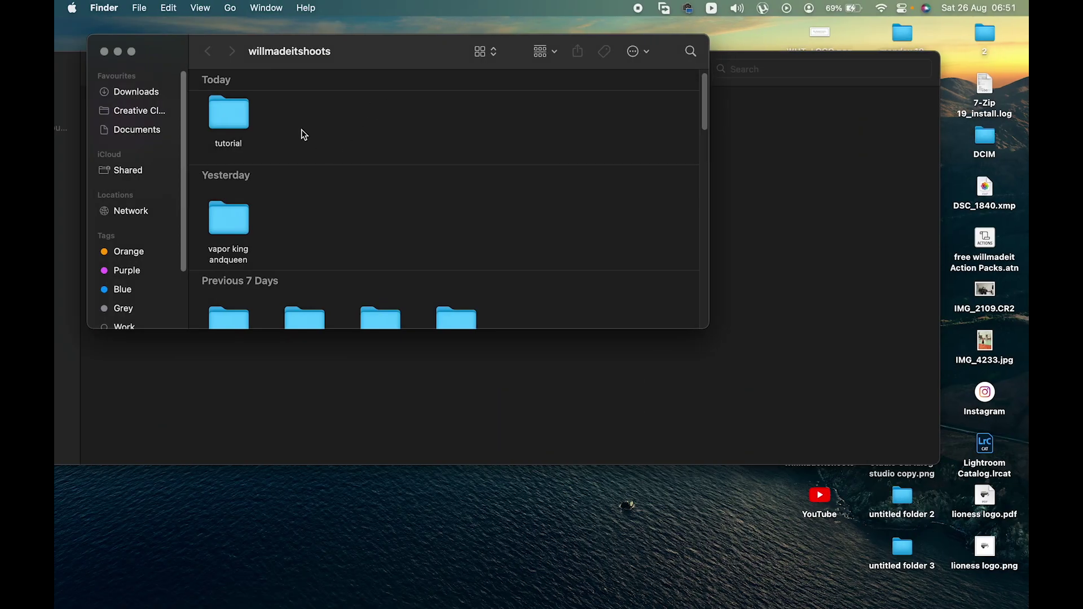
pyautogui.click(227, 121)
pyautogui.doubleClick(228, 121)
# Step: Preview the exported IMG_6971.jpg and inspect the face up close and the full image with its watermark
pyautogui.click(236, 108)
pyautogui.press('space')
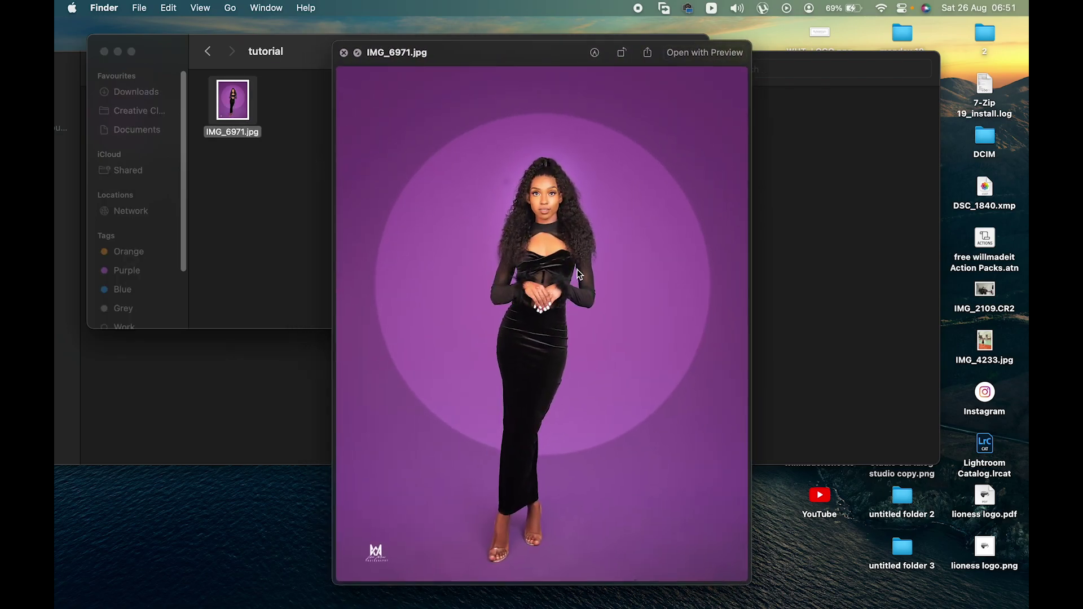
pyautogui.scroll(5, 590, 153)
pyautogui.scroll(-5, 650, 233)
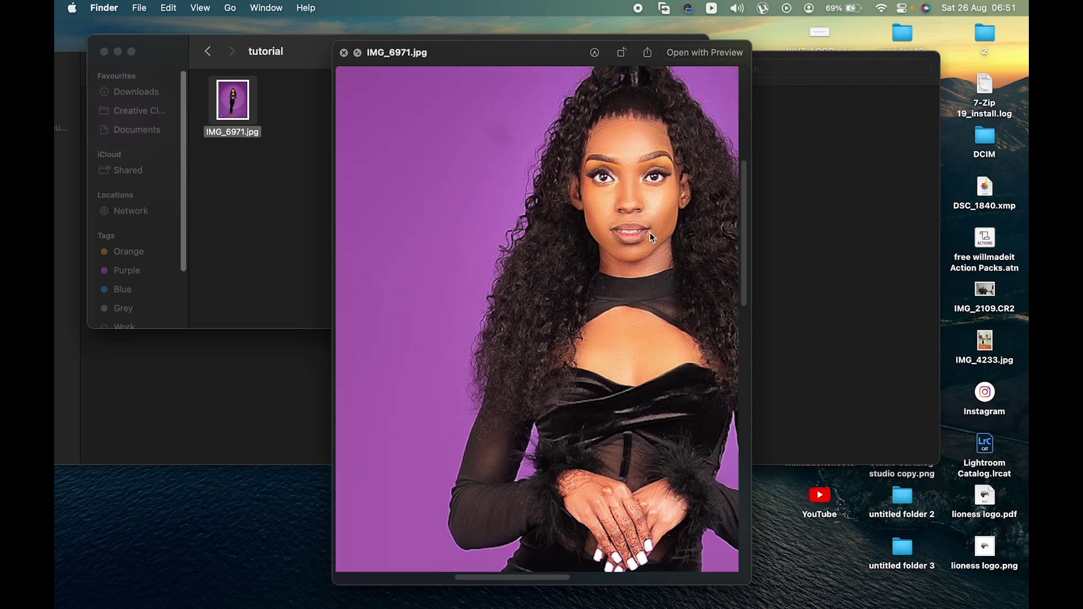
pyautogui.scroll(-1, 649, 232)
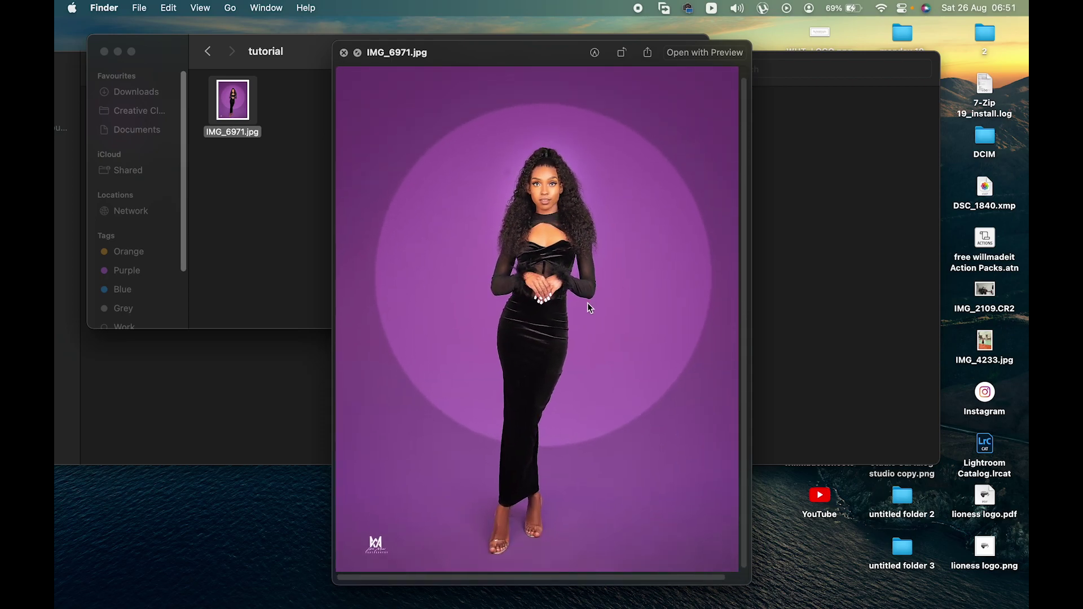